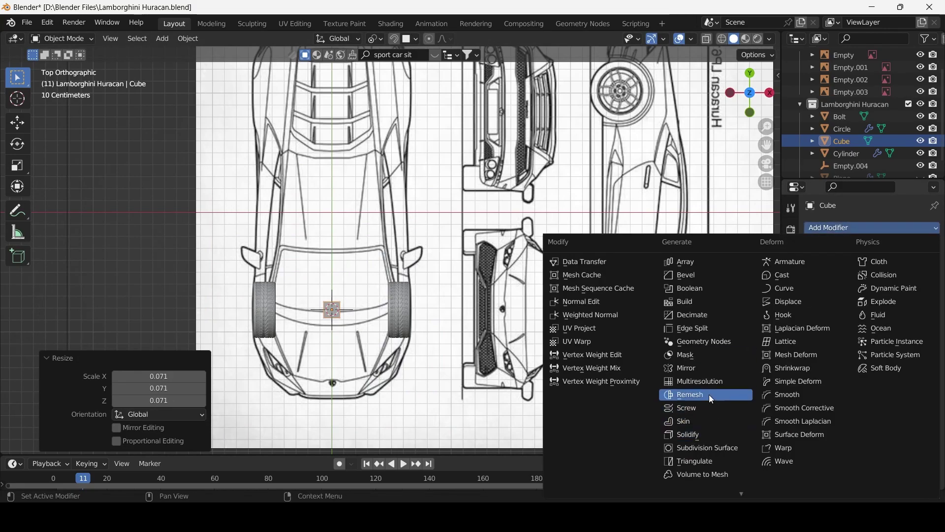
Add a Mirror modifier to the cube and loop-cut the mirror block
left_click(685, 369)
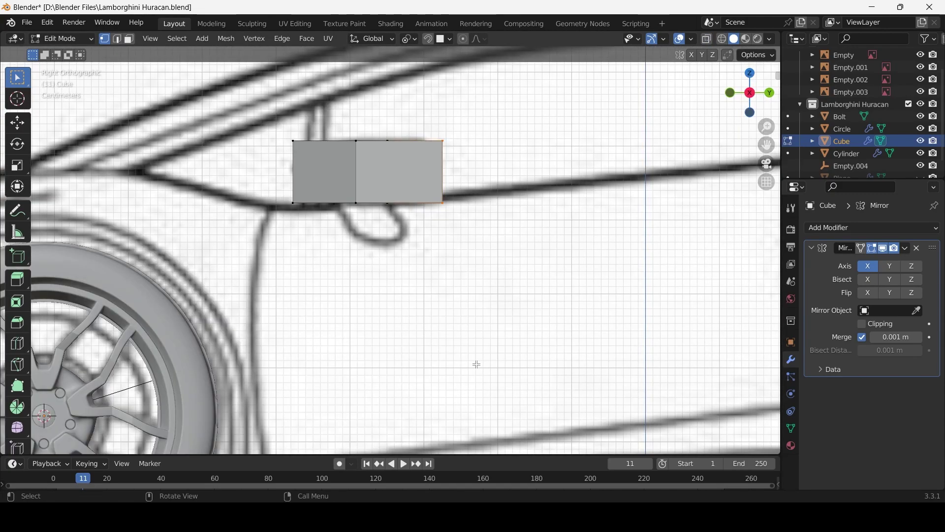
left_click(355, 180)
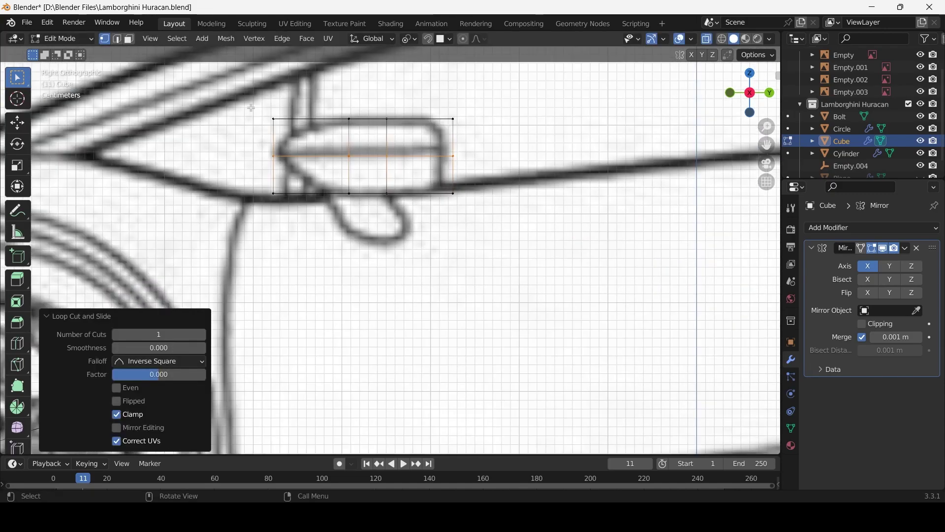
middle_click_drag(356, 180, 271, 176)
Edge-slide the new loop to reshape the front end of the mirror block
key("KP_3")
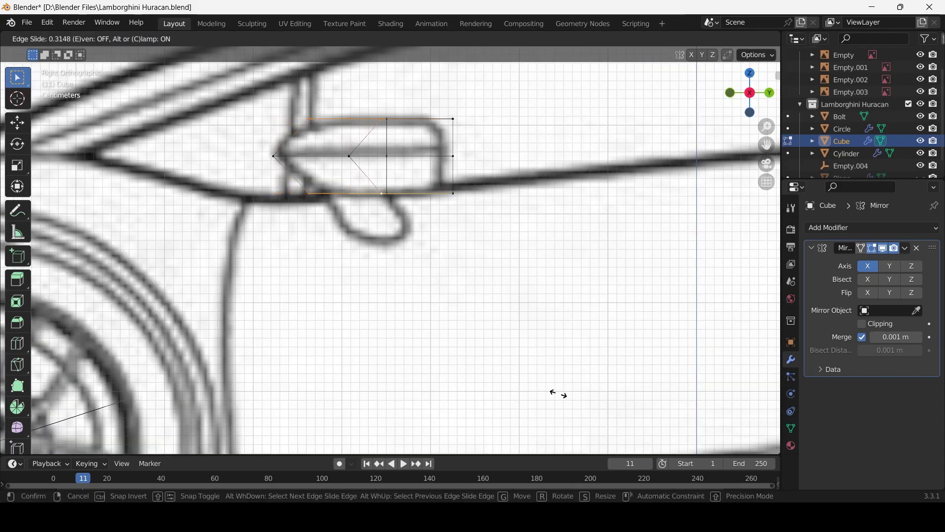
left_click(558, 393)
middle_click_drag(475, 376, 468, 363)
left_click(871, 227)
Add a Subdivision Surface modifier and slide a new loop across the housing
left_click(633, 397)
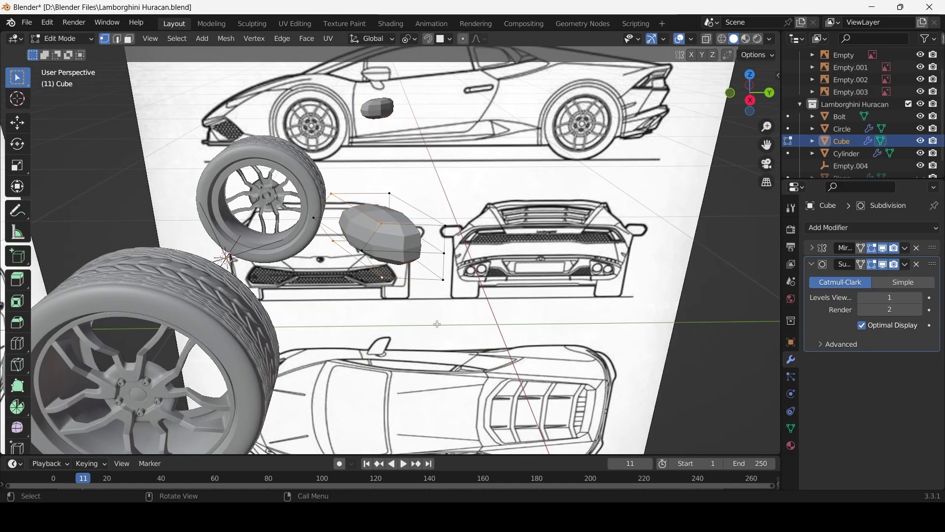
key("KP_3")
key("g")
key("g")
left_click(392, 144)
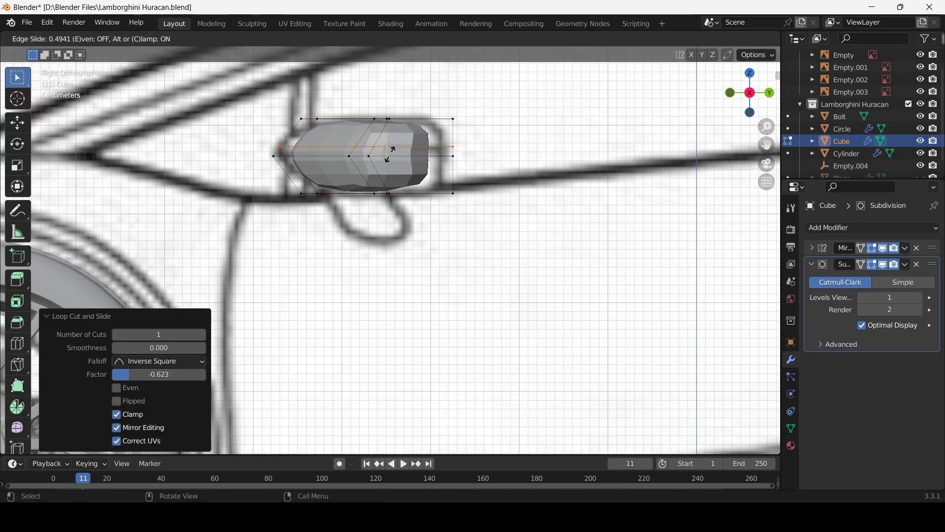
left_click(393, 149)
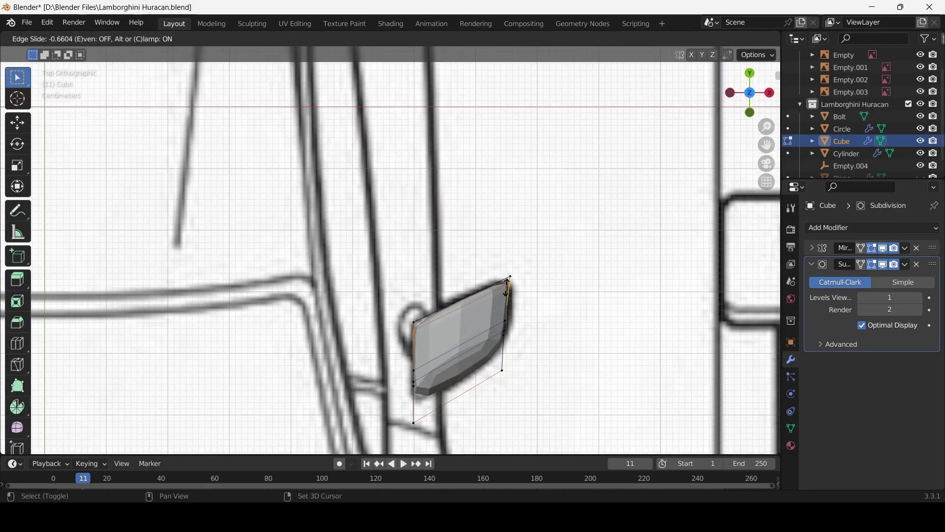
left_click(508, 293)
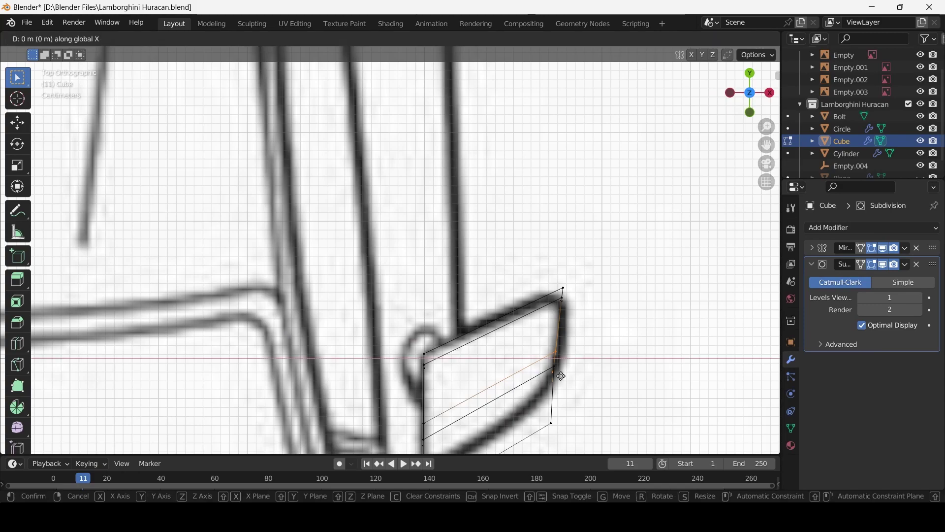
Shift a housing edge outward and keep another loop cut centred
left_click(577, 353)
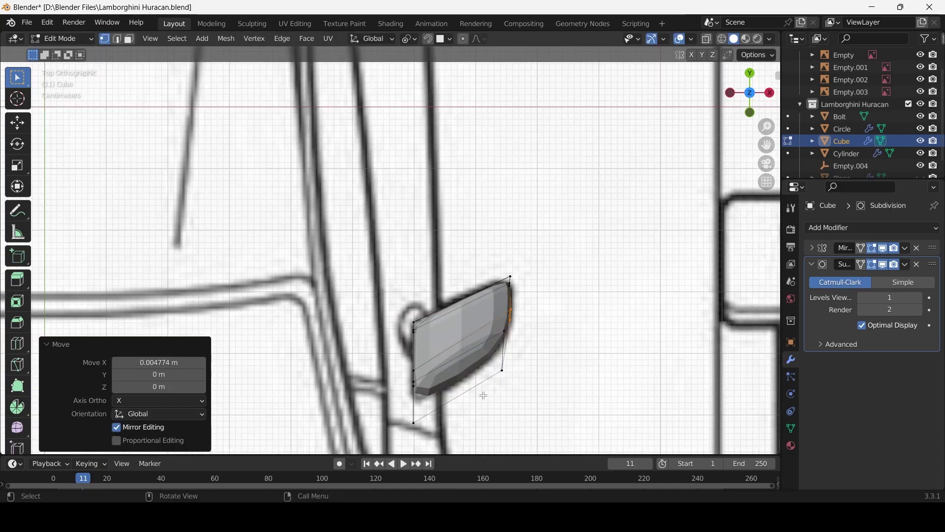
right_click(432, 378)
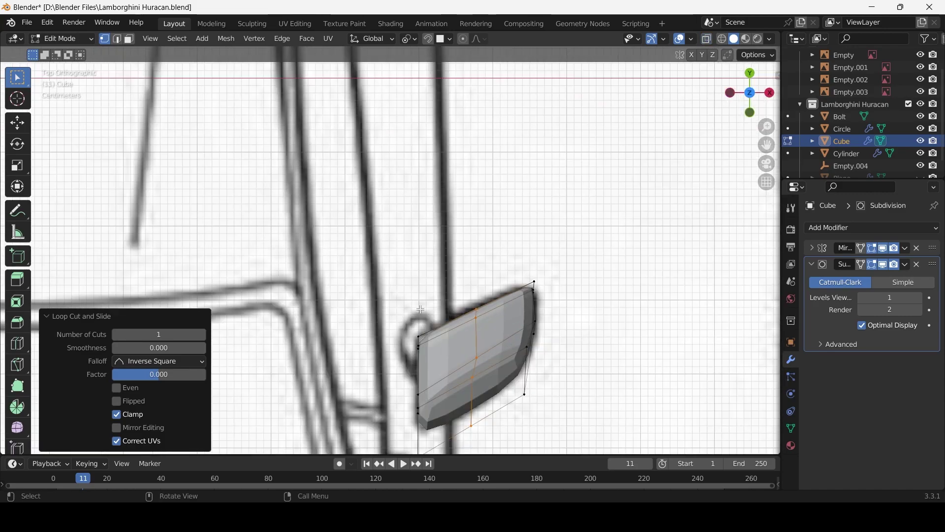
mouse_move(421, 309)
middle_mouse_down()
mouse_move(443, 256)
mouse_move(502, 207)
mouse_move(545, 216)
middle_mouse_up()
key("KP_Decimal")
key("KP_3")
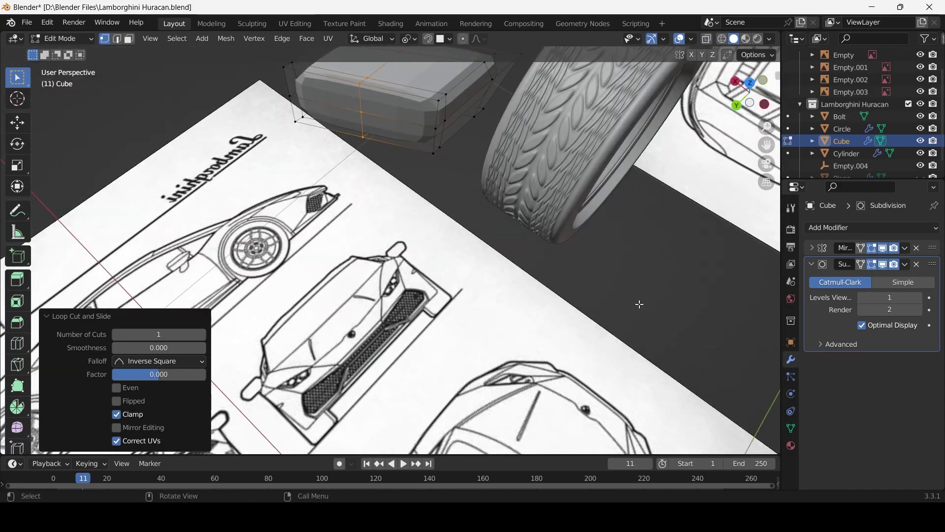
scroll(283, 273, "down", 4)
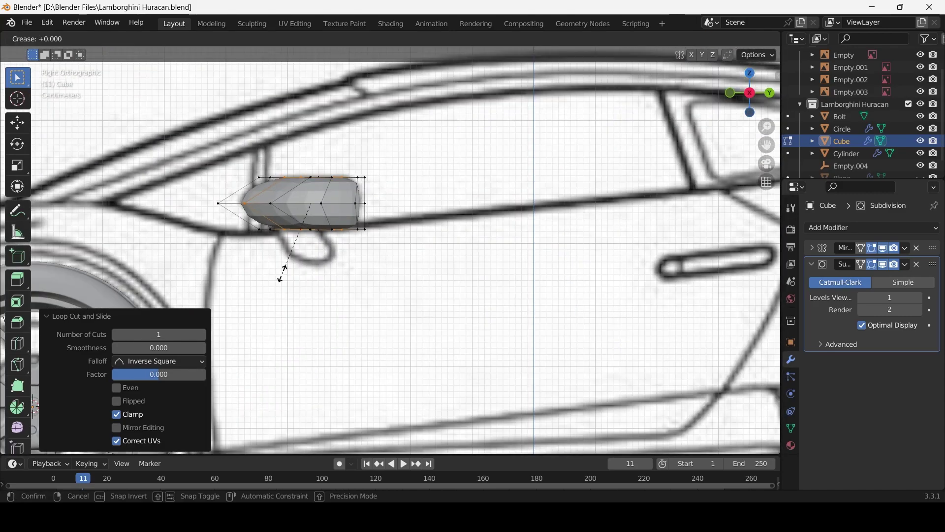
Crease the selected edge loop, then scale and move it against the blueprint
key("shift+a")
left_click(244, 327)
key("s")
left_click(260, 288)
key("g")
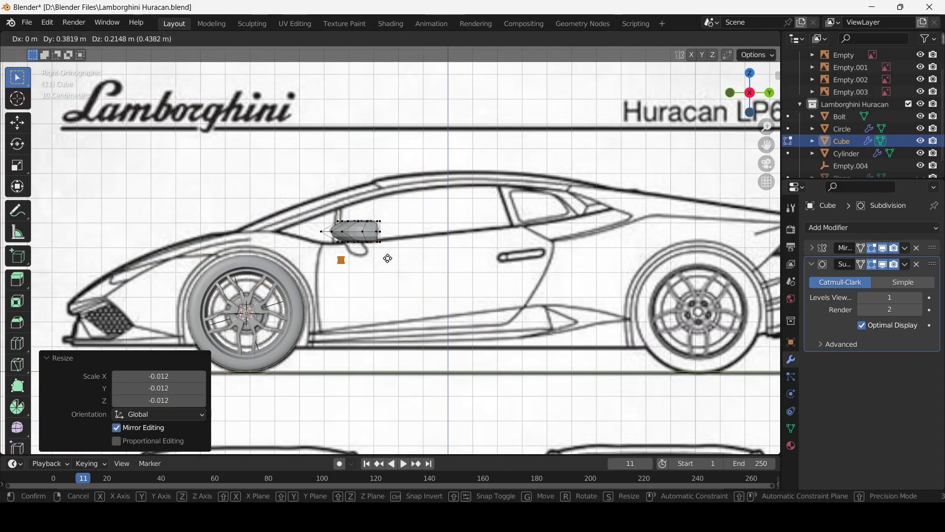
left_click(350, 242)
scroll(350, 242, "up", 5)
Tilt the housing by -36.2° and move it along X onto the blueprint
key("r")
left_click(349, 243)
key("KP_1")
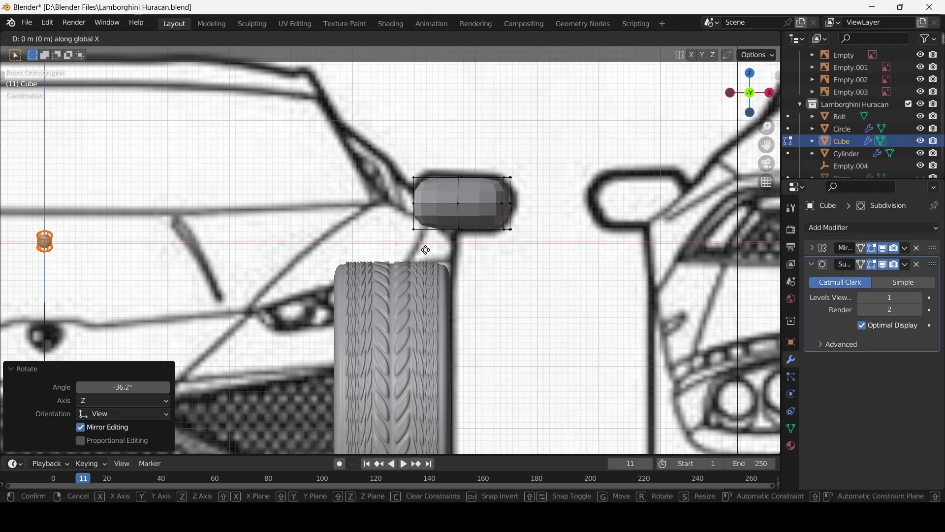
scroll(422, 246, "up", 3)
key("g")
key("x")
left_click(633, 310)
middle_click_drag(553, 415, 473, 332)
scroll(473, 331, "down", 3)
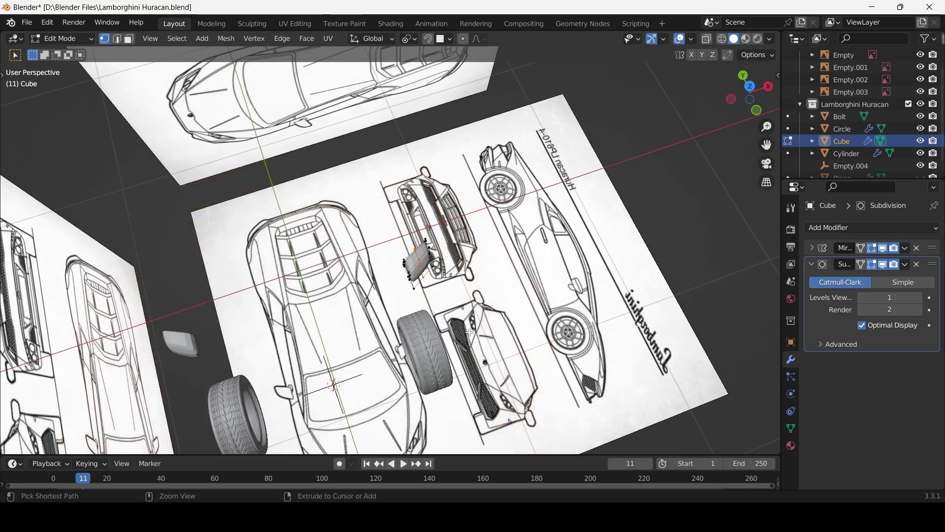
key("shift+a")
Add a six-sided cylinder, shrink it and bring it to the mirror
left_click(389, 331)
left_click_drag(123, 299, 107, 302)
middle_click_drag(207, 246, 261, 220)
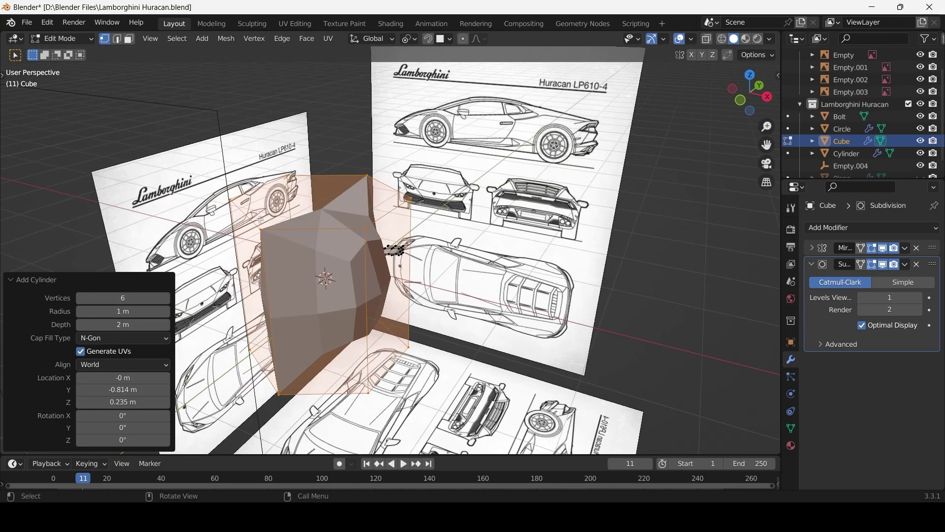
key("g")
left_click(315, 276)
key("s")
left_click(305, 256)
scroll(295, 247, "up", 5)
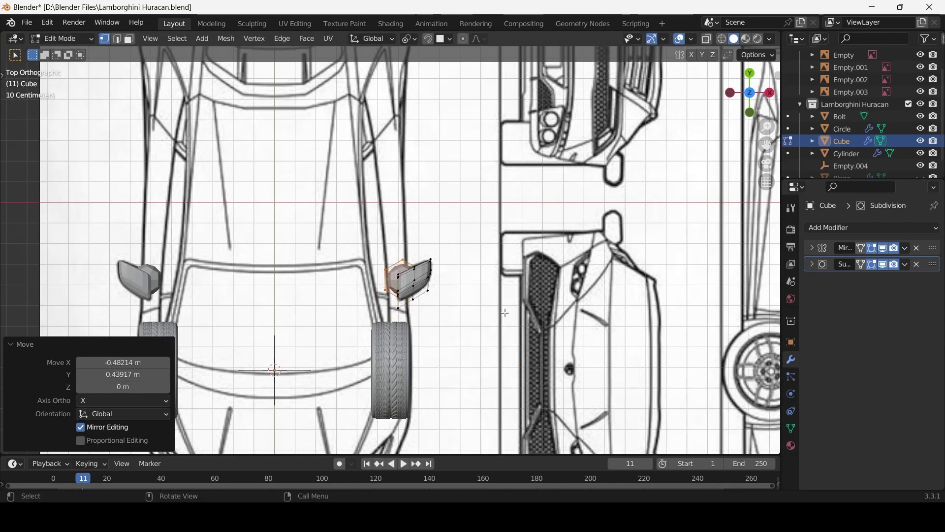
middle_click_drag(296, 246, 289, 232)
Place the cylinder below the housing and tilt it into a stalk
key("KP_3")
key("g")
left_click(318, 246)
scroll(319, 294, "up", 4)
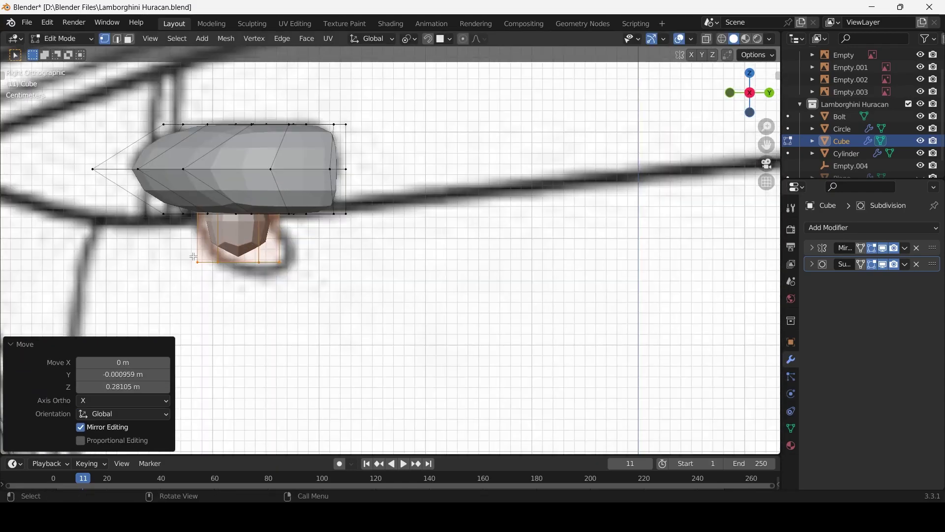
key("r")
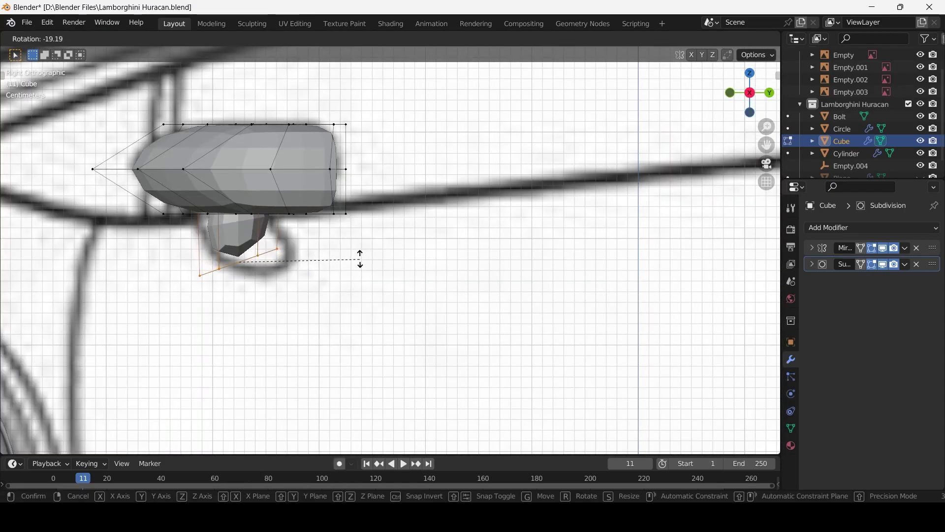
left_click(406, 258)
middle_click_drag(405, 257, 344, 286)
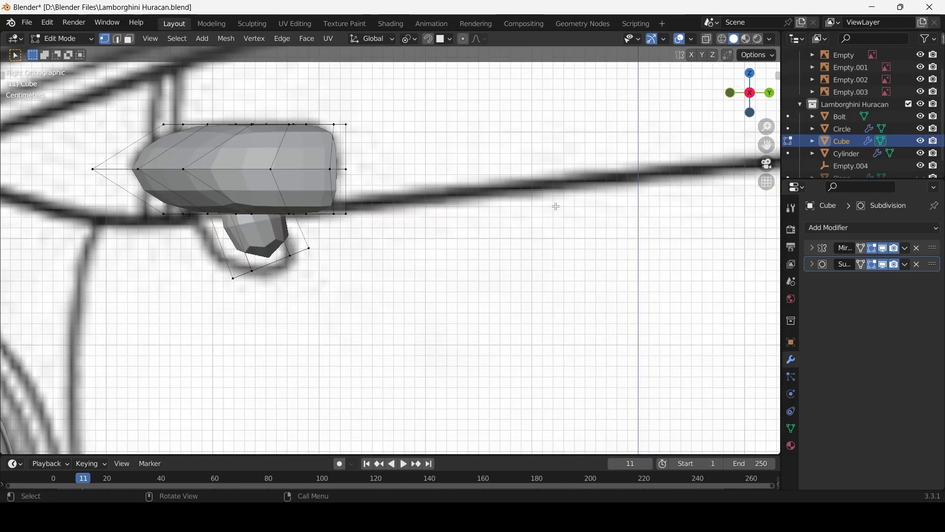
key("ctrl+KP_1")
scroll(291, 312, "up", 3)
Adjust the stalk's sideways X position, checking back, side and front views
key("ctrl+z")
scroll(292, 312, "down", 3)
key("KP_3")
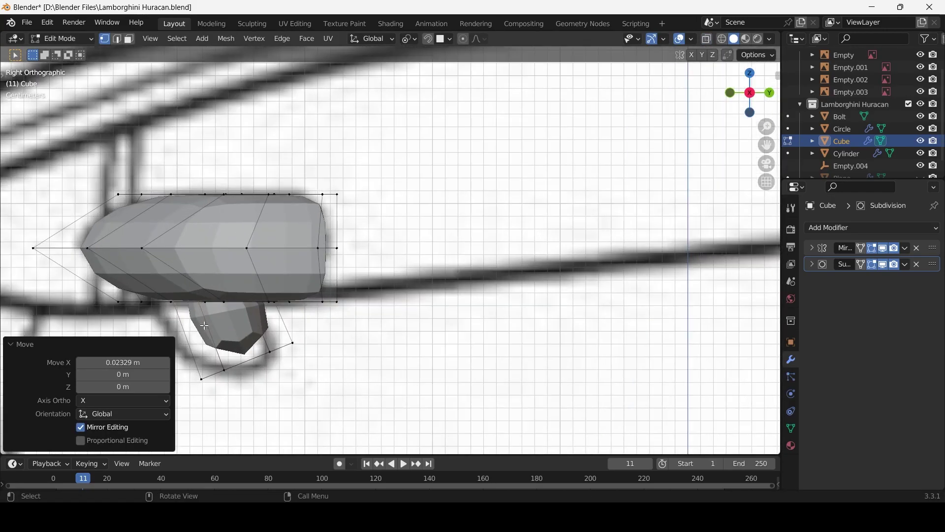
scroll(224, 289, "up", 3)
key("KP_1")
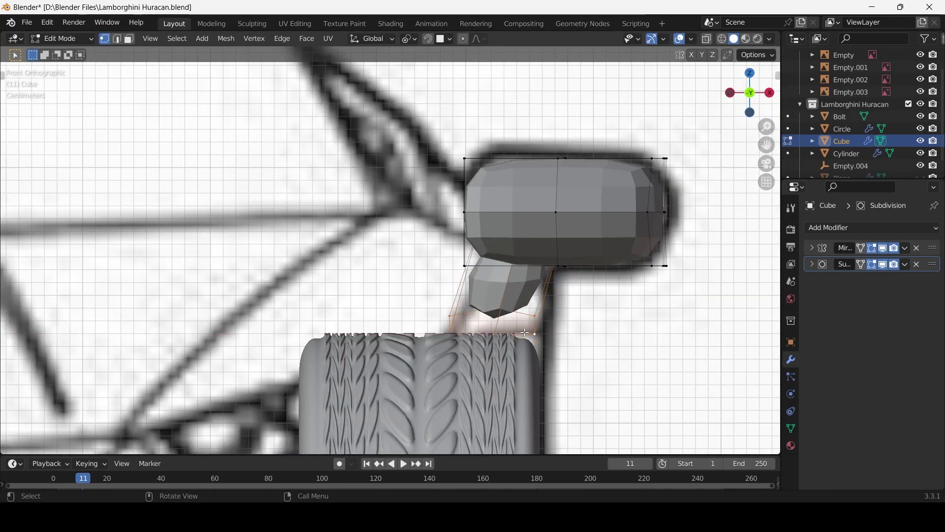
key("Escape")
key("KP_3")
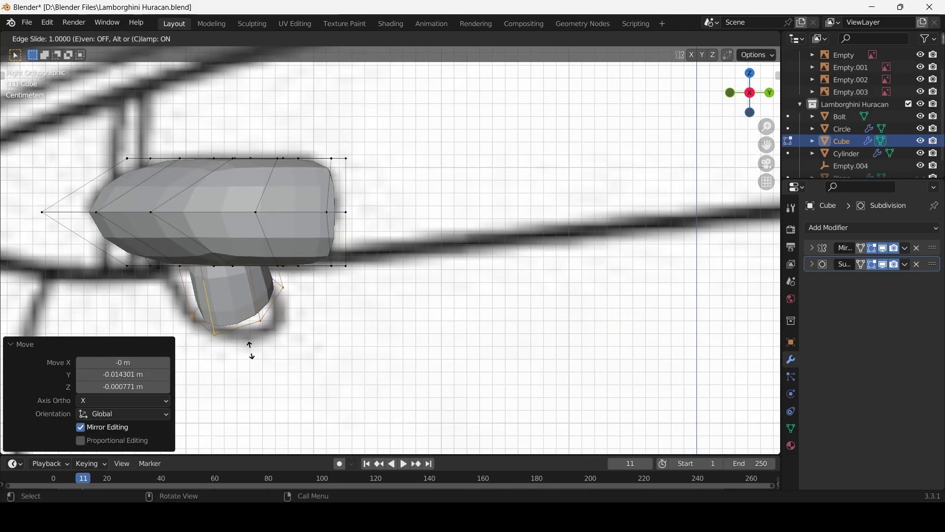
Add a loop on the stalk and shrink it to taper the stalk
left_click(251, 350)
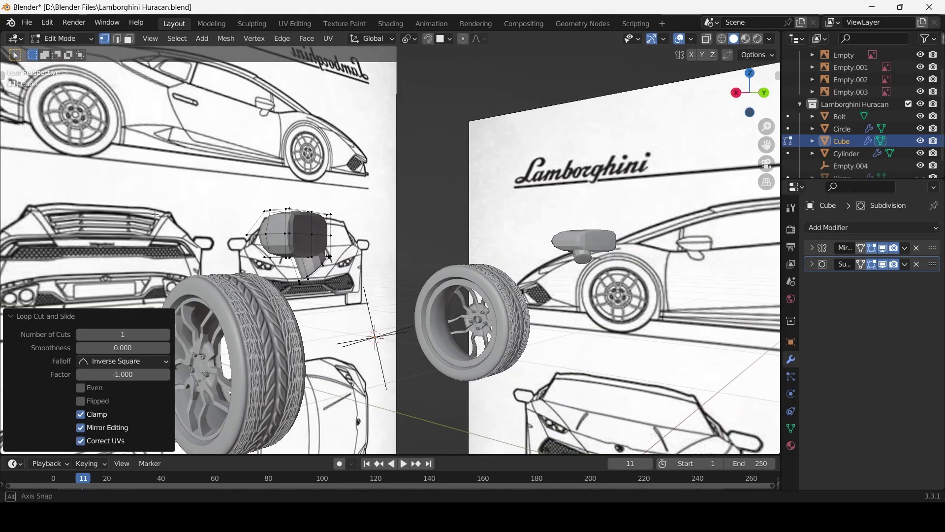
mouse_move(251, 350)
middle_mouse_down()
mouse_move(271, 259)
mouse_move(275, 285)
middle_mouse_up()
key("s")
left_click(290, 294)
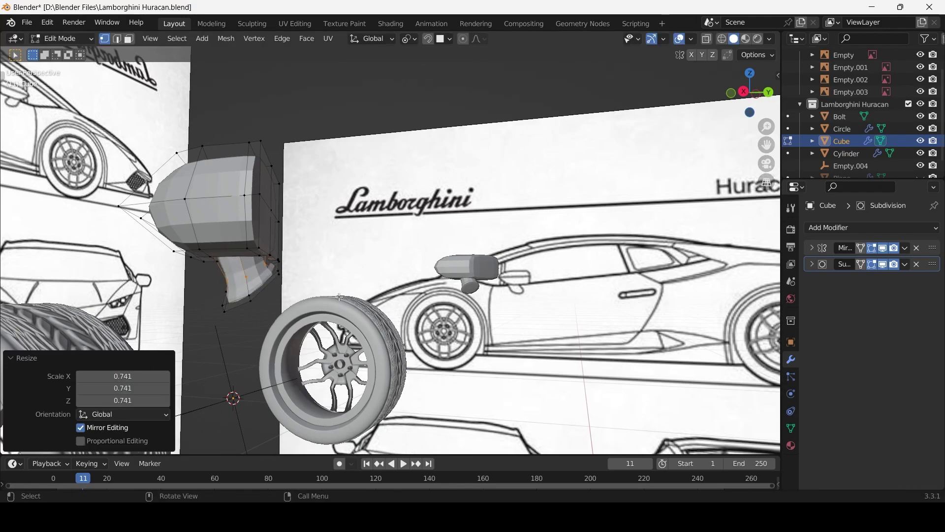
key("KP_3")
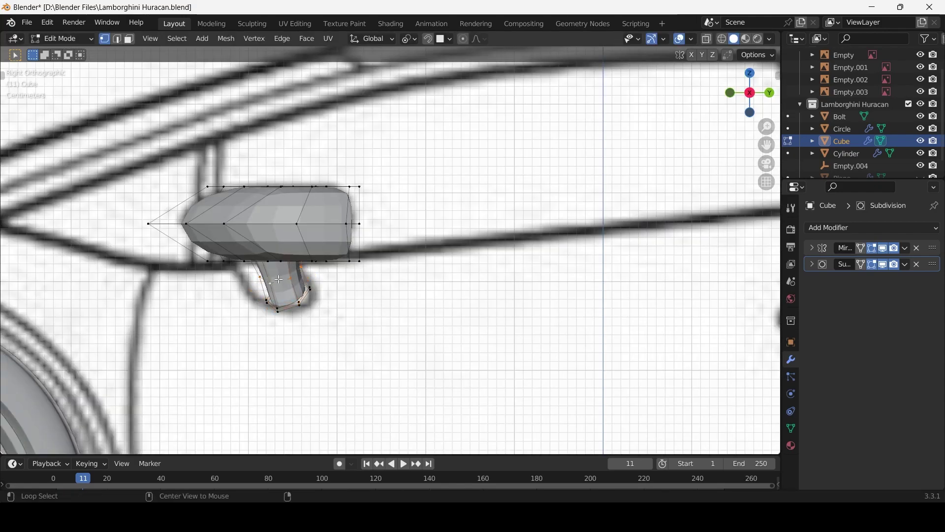
Enlarge the loop where the stalk meets the housing, working in wireframe
key("shift+z")
left_click(266, 232, "alt")
left_click(97, 292)
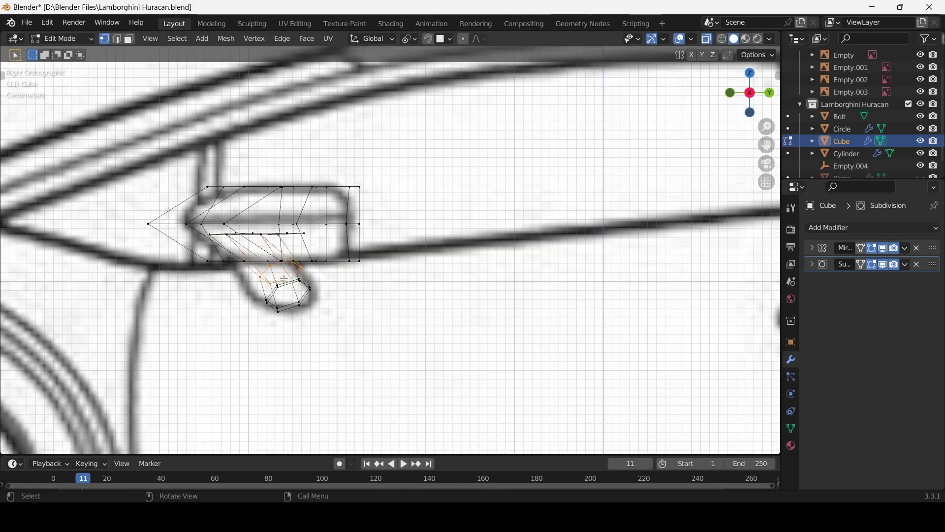
key("shift+z")
key("s")
left_click(97, 292)
Grow the selection and set the stalk's final position in front view
middle_click_drag(344, 276, 401, 285)
key("shift+z")
key("KP_1")
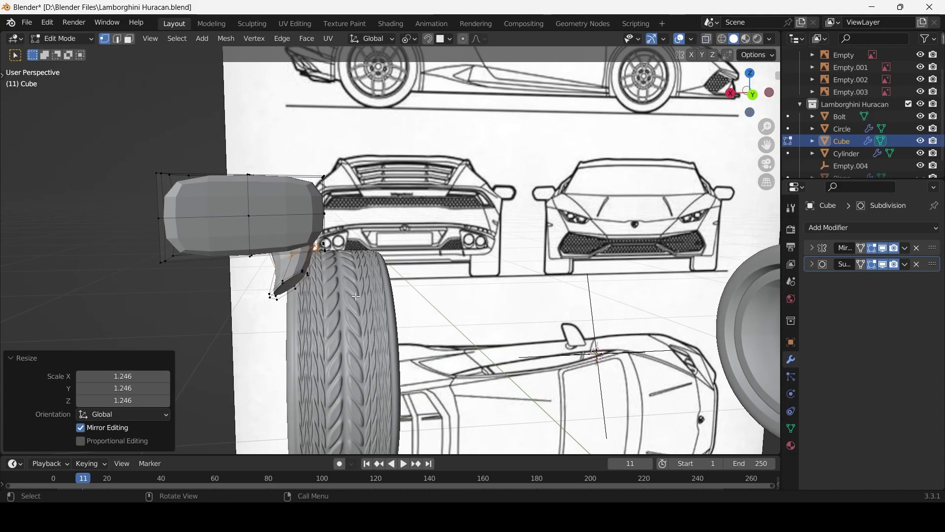
key("ctrl+KP_Add")
left_click(230, 261)
mouse_move(230, 261)
middle_mouse_down()
mouse_move(336, 282)
mouse_move(389, 307)
middle_mouse_up()
Separate the stalk and give the housing a Boolean union with Cube.001
key("l")
left_click(331, 286)
left_click(874, 228)
left_click(709, 301)
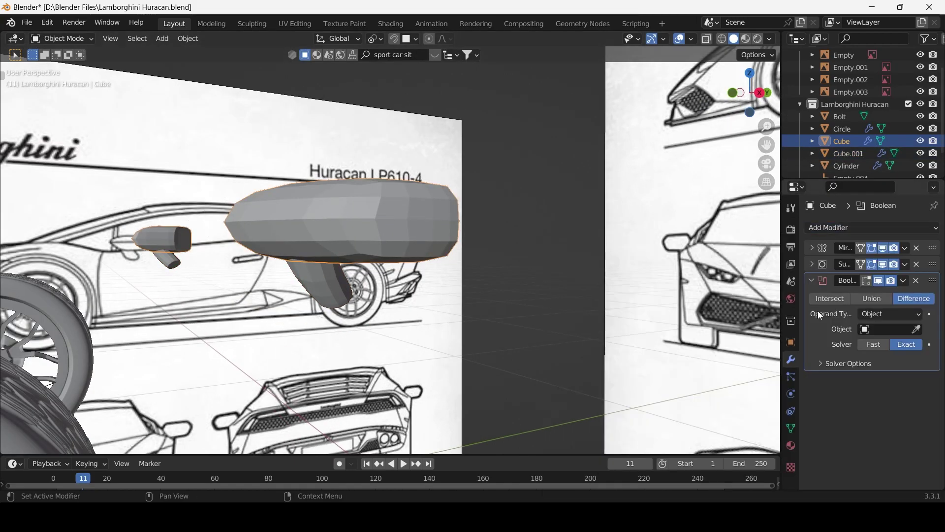
left_click(887, 330)
left_click(881, 354)
Apply the Boolean modifier to the housing and enter Edit Mode on the mirror
middle_click_drag(394, 247, 492, 222)
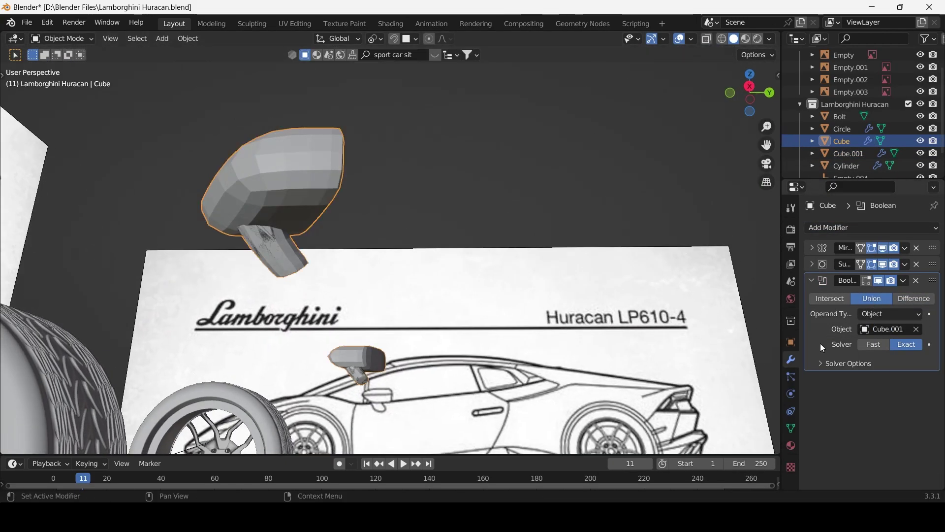
left_click(904, 281)
left_click(881, 296)
key("Tab")
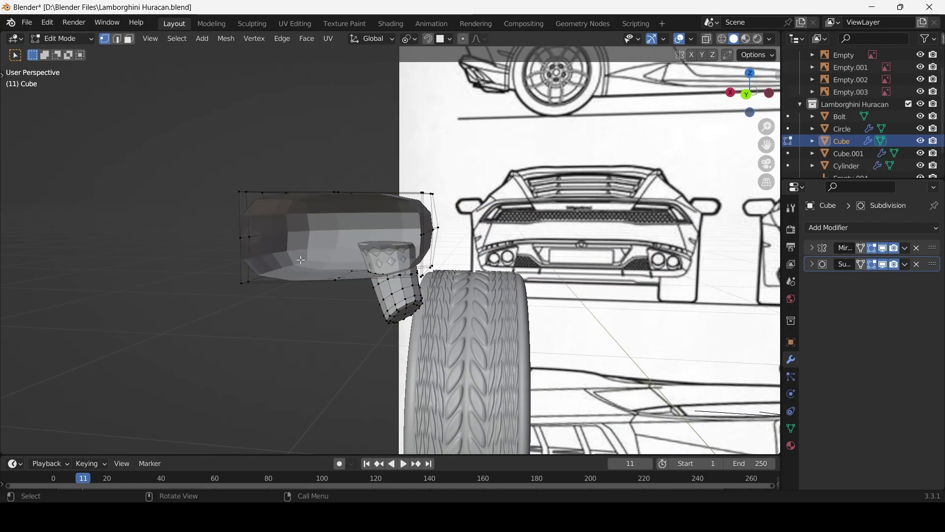
middle_click_drag(292, 231, 274, 274)
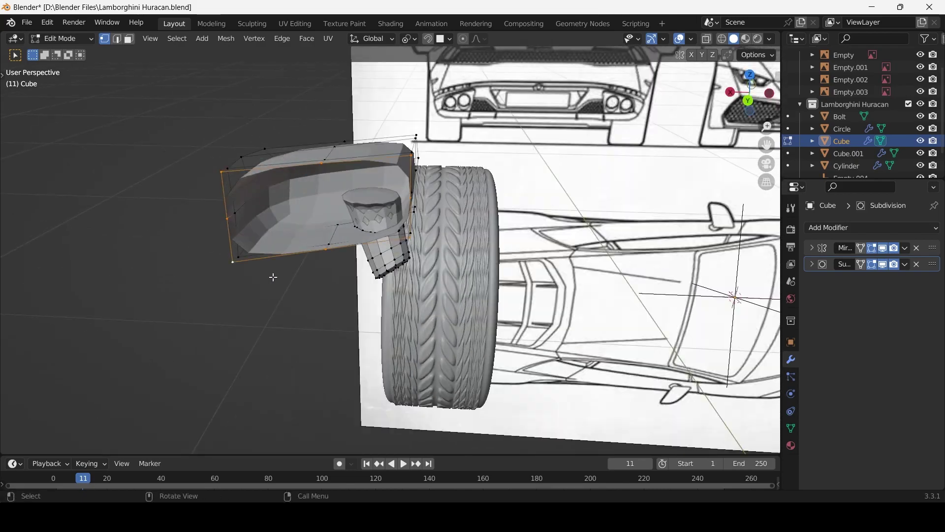
scroll(355, 167, "up", 4)
Hide the mirror body to inspect the stalk and select duplicate Cube.001
key("alt+q")
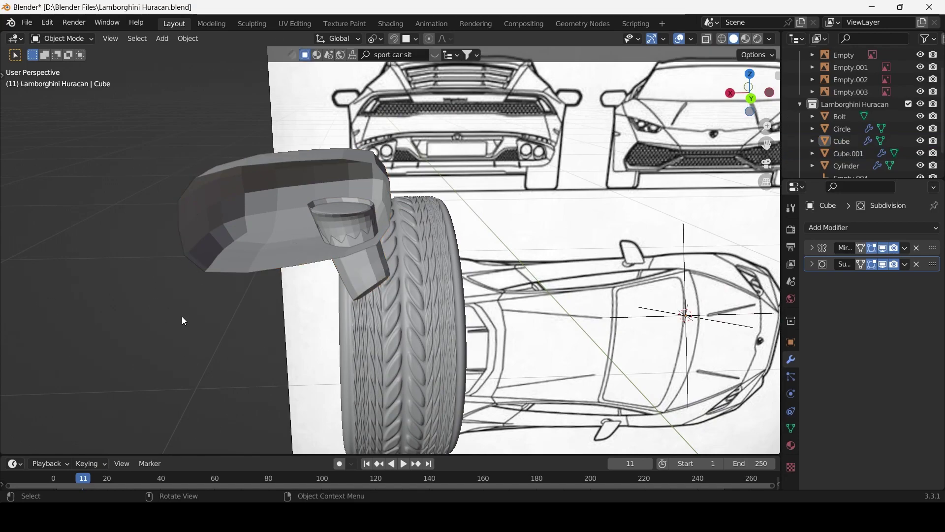
middle_click_drag(183, 321, 478, 185)
left_click(473, 190)
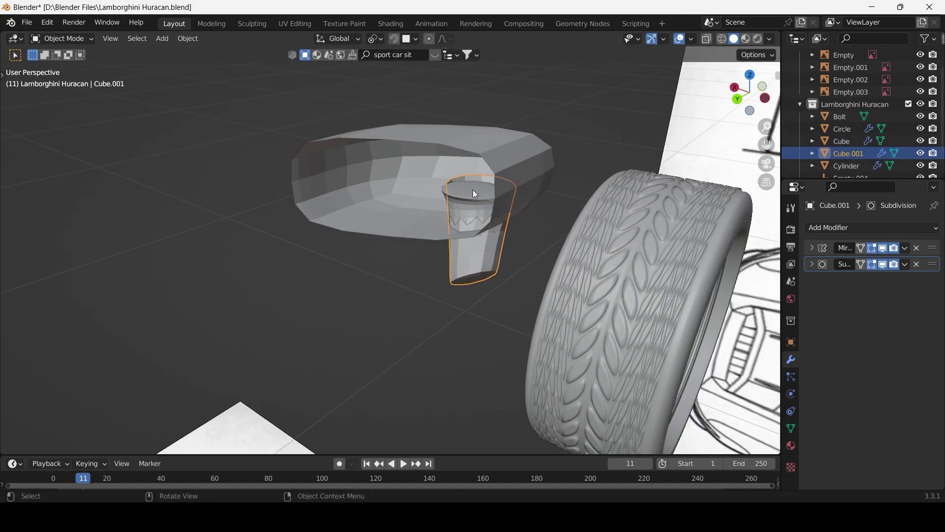
left_click(921, 141)
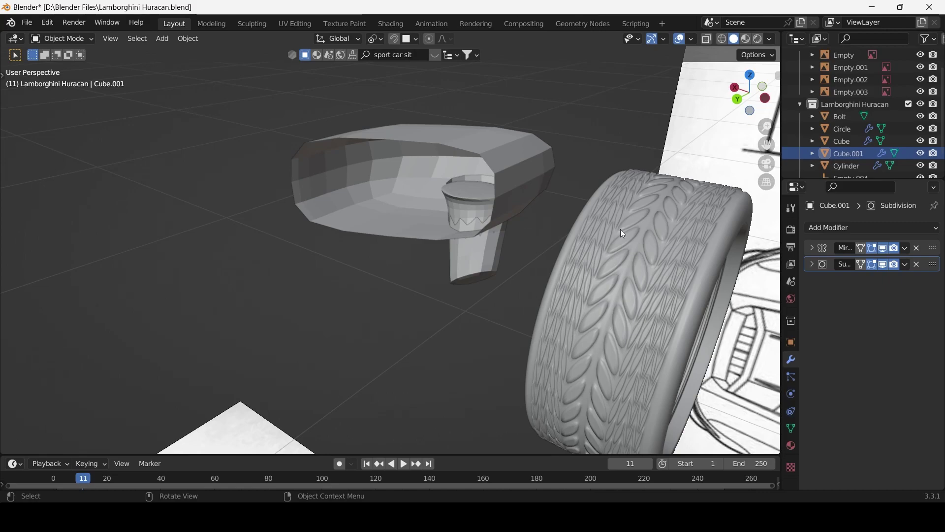
left_click(475, 184)
Delete duplicate Cube.001 and edit the housing Cube from the back view
key("Delete")
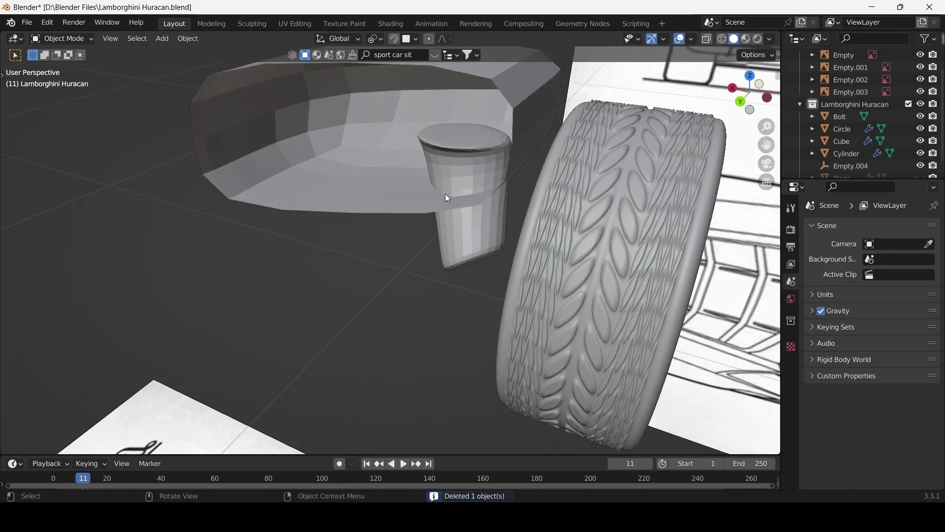
mouse_move(445, 194)
middle_mouse_down()
mouse_move(397, 188)
mouse_move(372, 227)
middle_mouse_up()
left_click(372, 229)
key("Tab")
key("ctrl+KP_1")
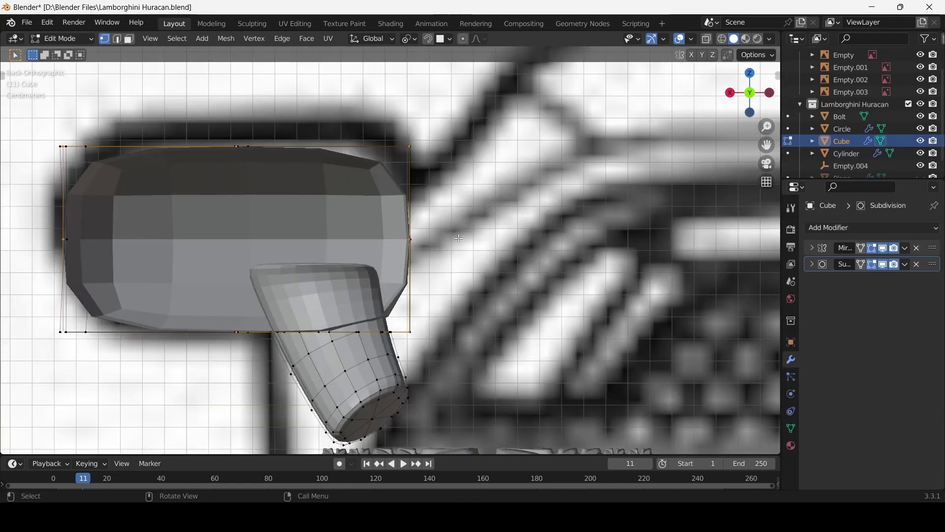
right_click(468, 284)
left_click(446, 282)
Extrude the housing's back face inward and scale it to form a rim
middle_click_drag(448, 288, 200, 280)
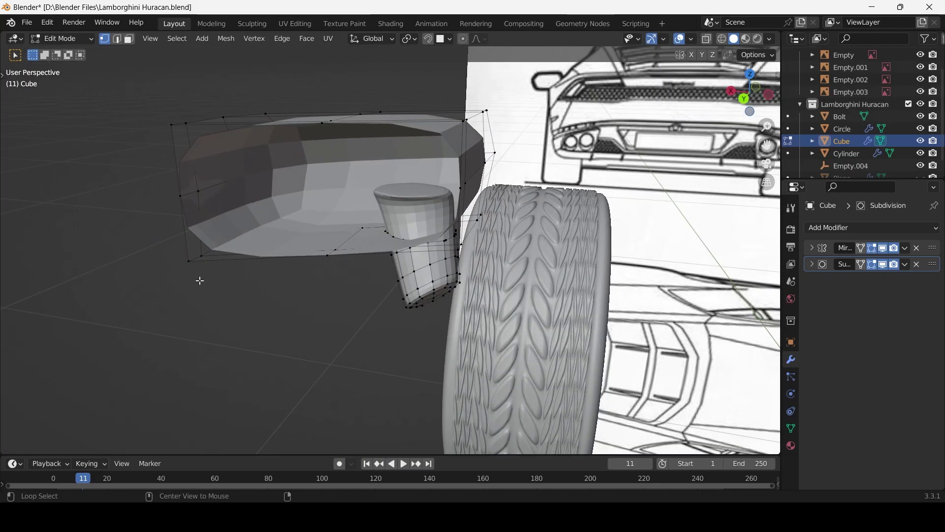
left_click(476, 238)
mouse_move(437, 237)
middle_mouse_down()
mouse_move(462, 250)
mouse_move(161, 210)
middle_mouse_up()
left_click(416, 255)
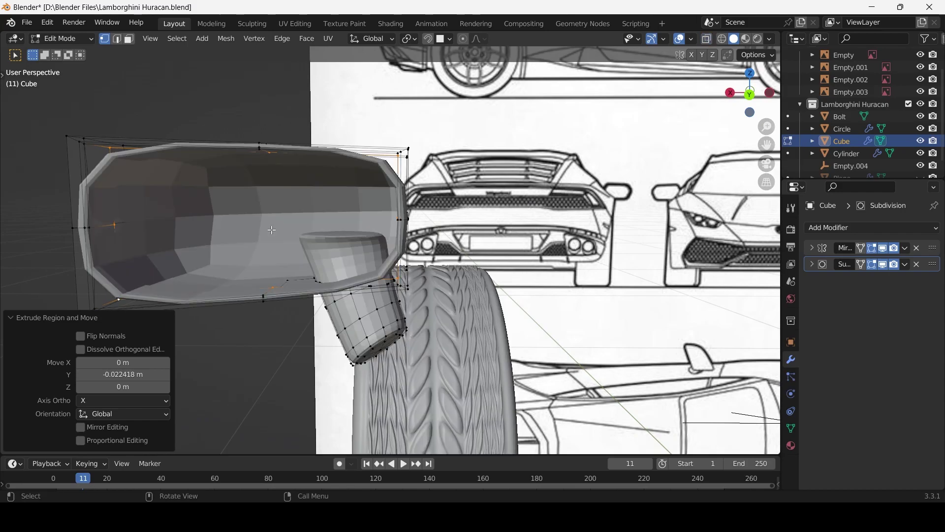
key("s")
left_click(264, 159, "shift")
Add edge loops across the housing near the rim
left_click(274, 220)
key("alt+z")
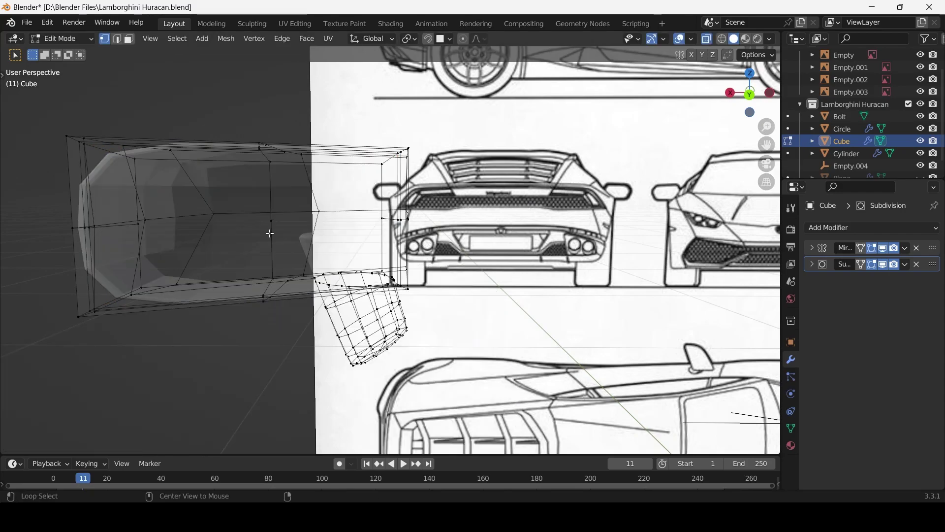
key("alt+z")
mouse_move(300, 165)
middle_mouse_down()
mouse_move(222, 231)
mouse_move(163, 233)
mouse_move(245, 261)
middle_mouse_up()
key("Tab")
key("Tab")
key("ctrl+r")
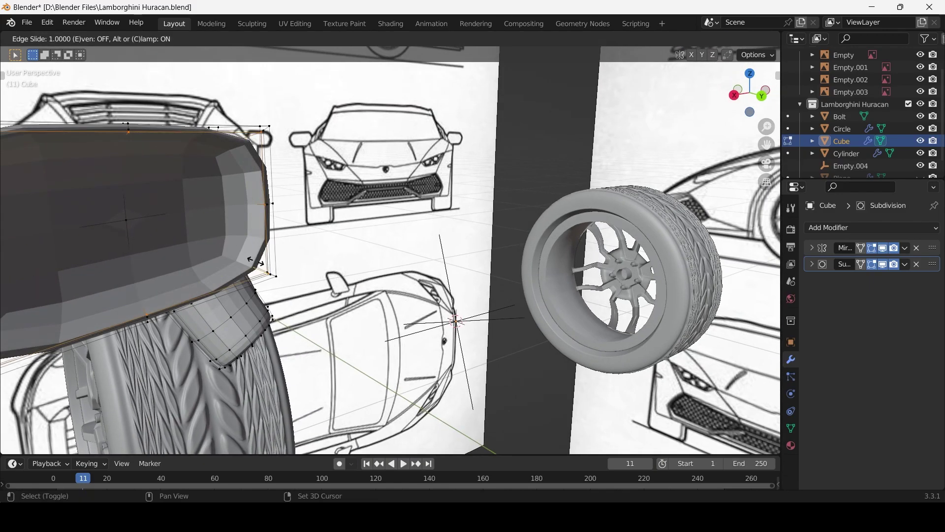
left_click(239, 255)
Add another loop cut and move the recessed glass face to a new depth
key("ctrl+r")
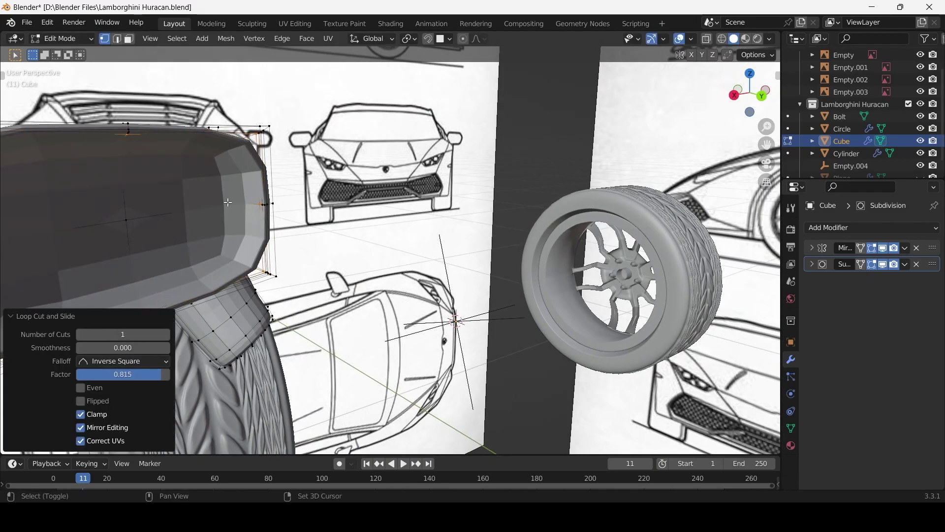
middle_click_drag(228, 202, 199, 219)
left_click(200, 219)
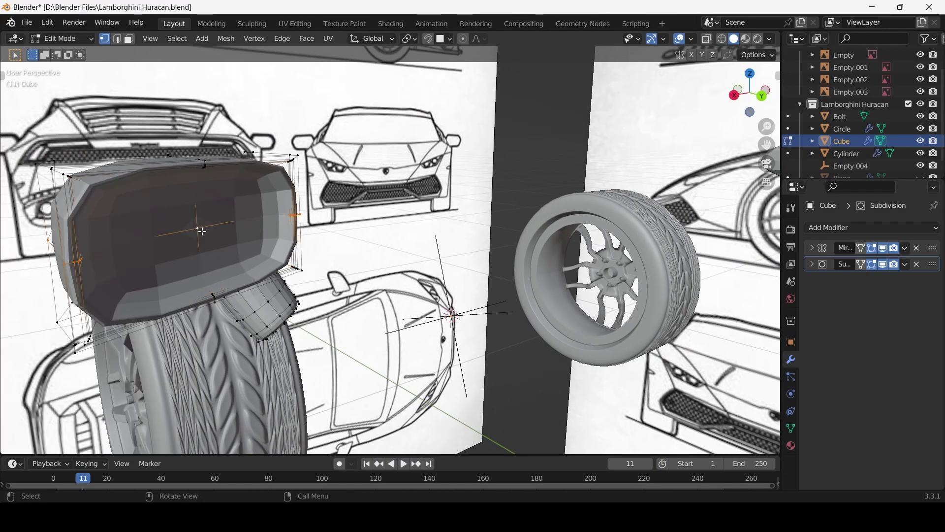
key("ctrl+KP_Add")
key("g")
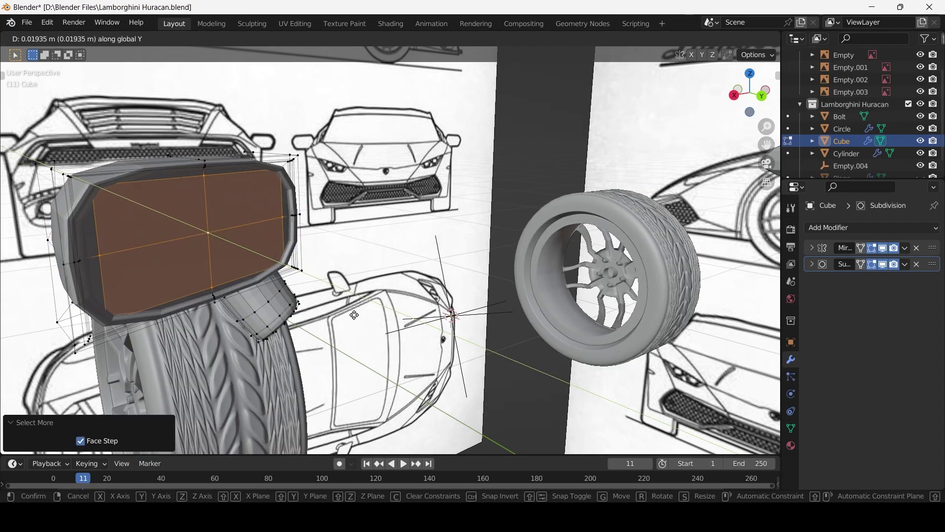
left_click(204, 229)
scroll(300, 291, "down", 5)
mouse_move(389, 277)
middle_mouse_down()
mouse_move(397, 297)
mouse_move(285, 310)
mouse_move(427, 445)
mouse_move(442, 409)
middle_mouse_up()
scroll(398, 296, "up", 8)
key("Tab")
key("alt+z")
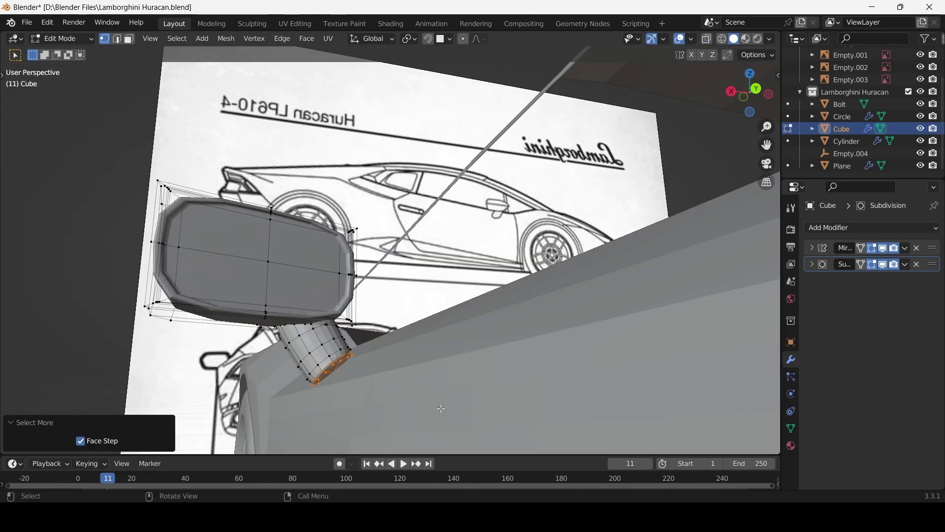
Cancel the accidental move, then select the stalk's bottom edge loop and shift it down
right_click(557, 159)
left_click(340, 367, "alt")
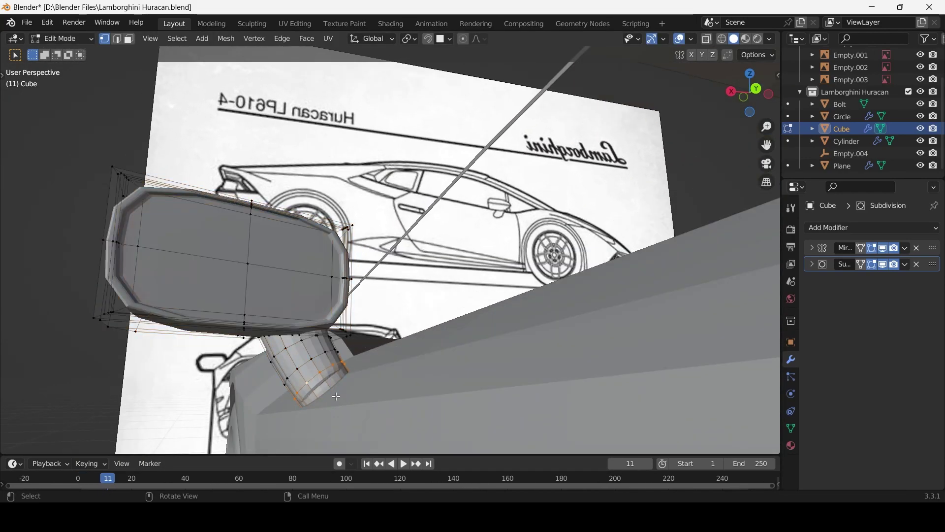
mouse_move(326, 403)
middle_mouse_down()
mouse_move(408, 389)
mouse_move(460, 291)
middle_mouse_up()
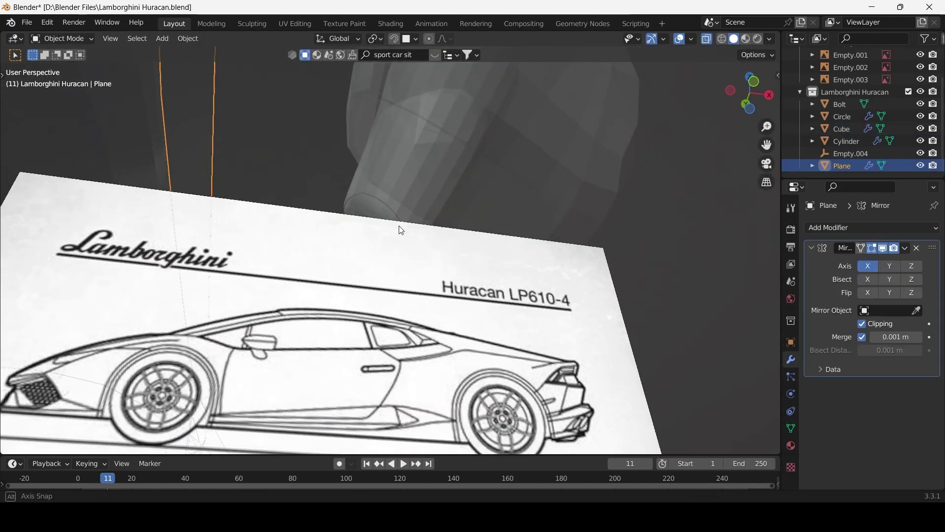
middle_click_drag(398, 226, 477, 292)
left_click(477, 292)
mouse_move(517, 417)
middle_mouse_down()
mouse_move(430, 411)
mouse_move(423, 317)
mouse_move(612, 321)
middle_mouse_up()
key("Tab")
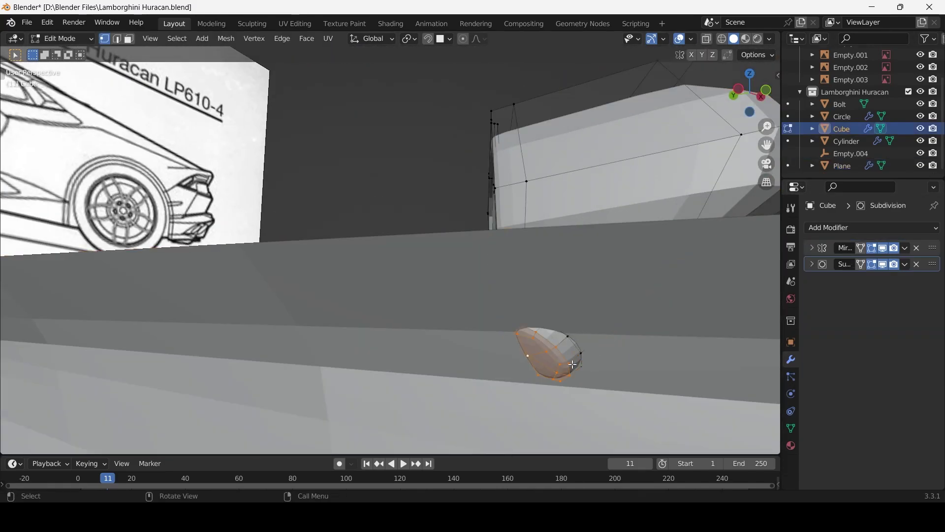
key("Tab")
Frame the mirror, seat the stalk base on the door, and slightly enlarge the housing
middle_click_drag(573, 365, 558, 402)
middle_click_drag(615, 275, 649, 244)
scroll(649, 245, "down", 8)
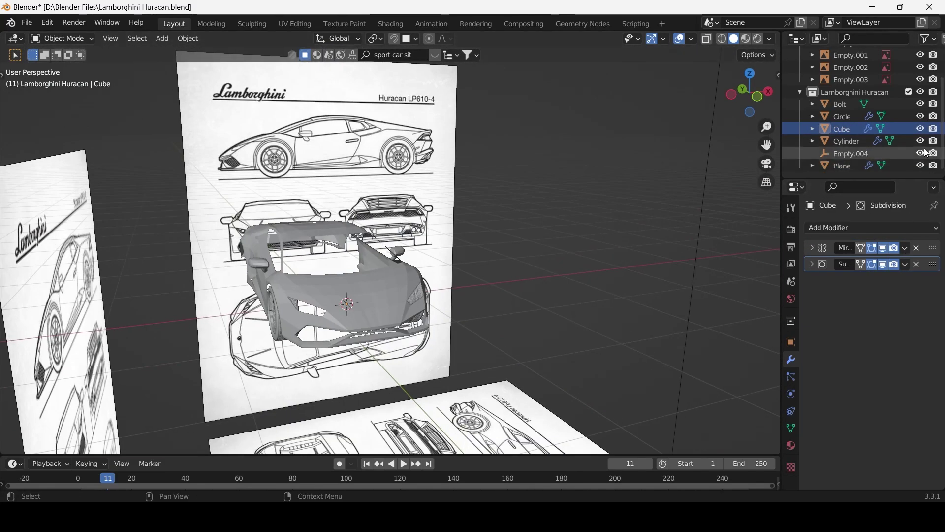
key("KP_Decimal")
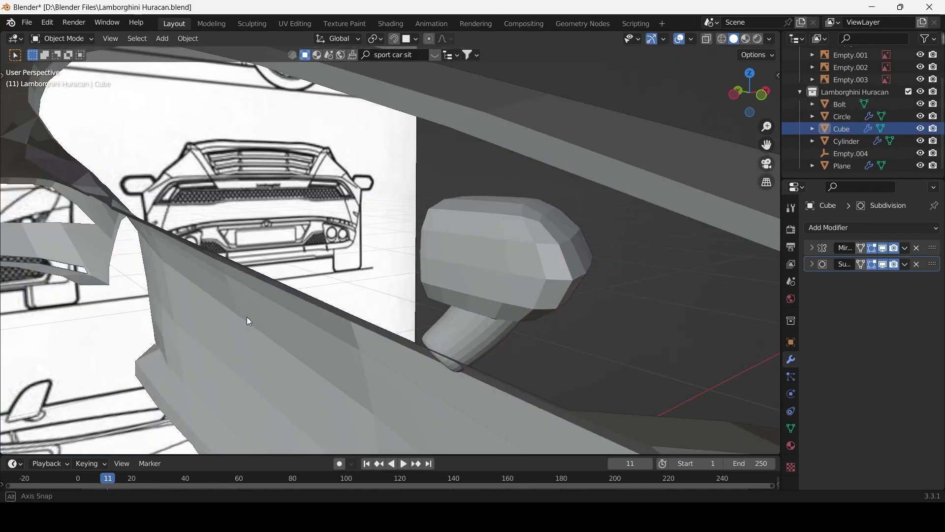
key("Tab")
mouse_move(247, 317)
middle_mouse_down()
mouse_move(319, 348)
mouse_move(258, 319)
middle_mouse_up()
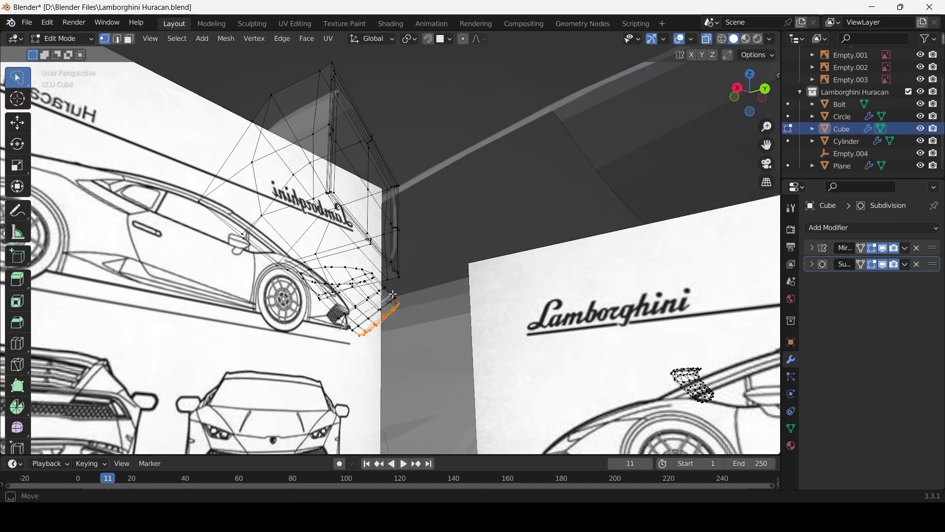
key("alt+z")
left_click(470, 406)
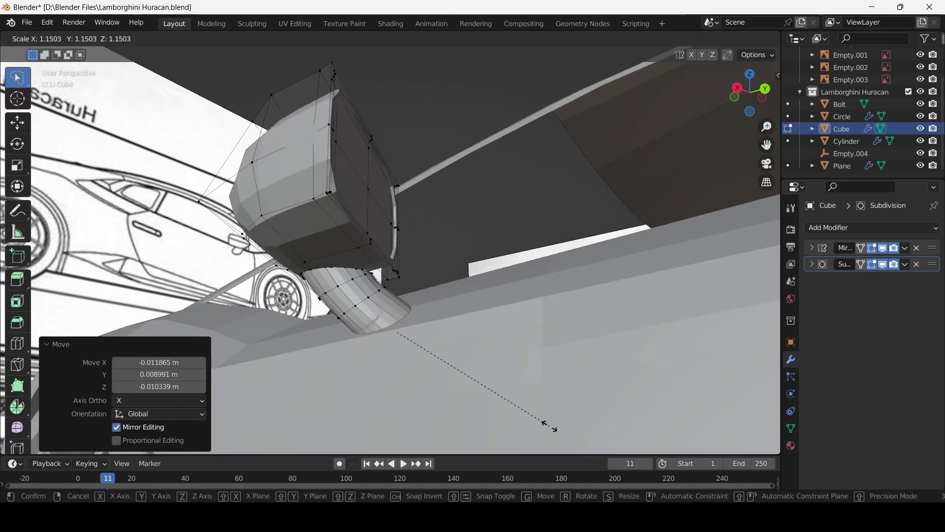
key("Tab")
scroll(563, 433, "down", 5)
mouse_move(563, 433)
middle_mouse_down()
mouse_move(279, 410)
mouse_move(596, 367)
middle_mouse_up()
Select the car body plane in top view with see-through display enabled
key("KP_7")
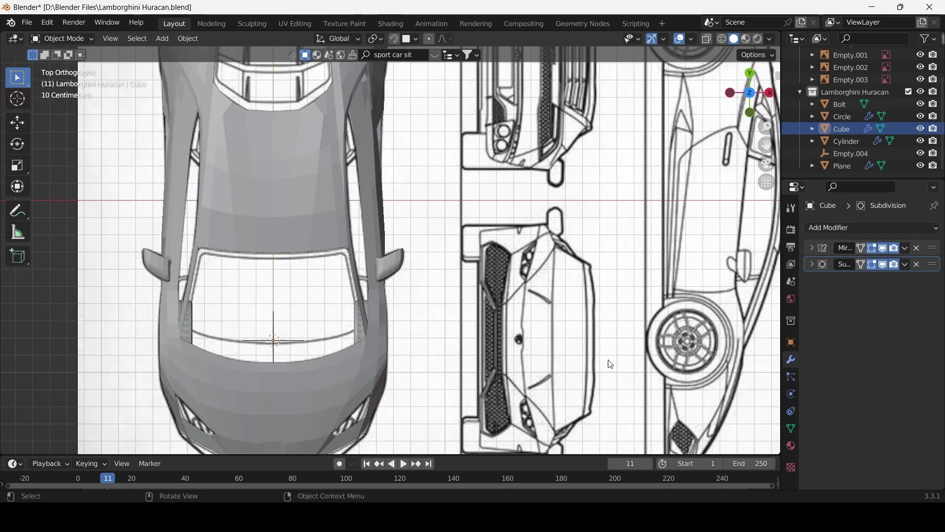
scroll(311, 317, "up", 5)
key("Tab")
left_click(788, 166)
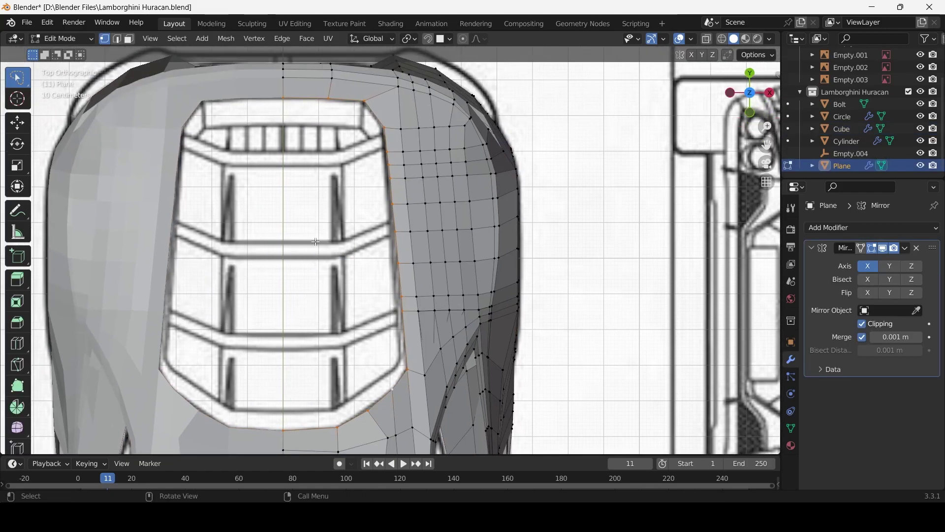
left_click(571, 281)
key("alt+z")
scroll(393, 246, "up", 2)
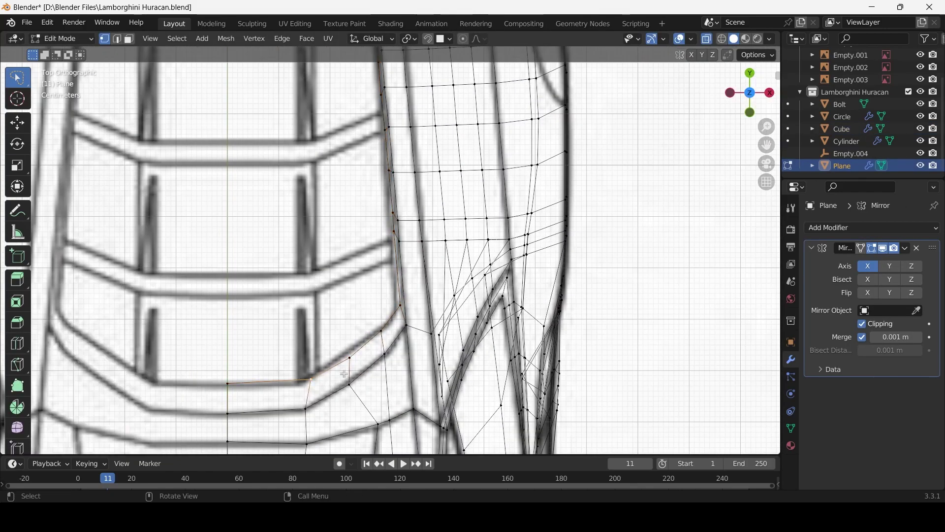
Slide the first body vertices along their edges onto the blueprint outline
key("shift+v")
left_click(361, 360)
scroll(360, 360, "up", 2)
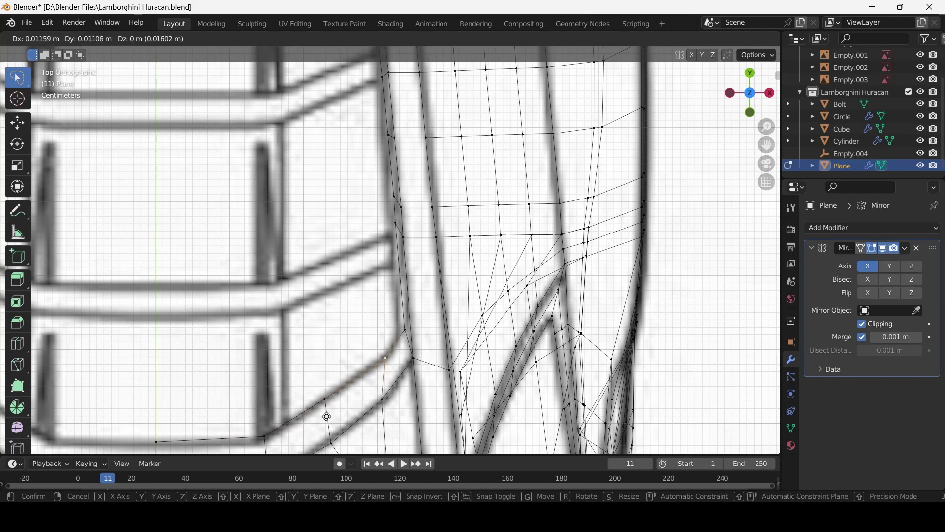
left_click(337, 397)
scroll(337, 397, "up", 2, "shift")
left_click(379, 282, "ctrl")
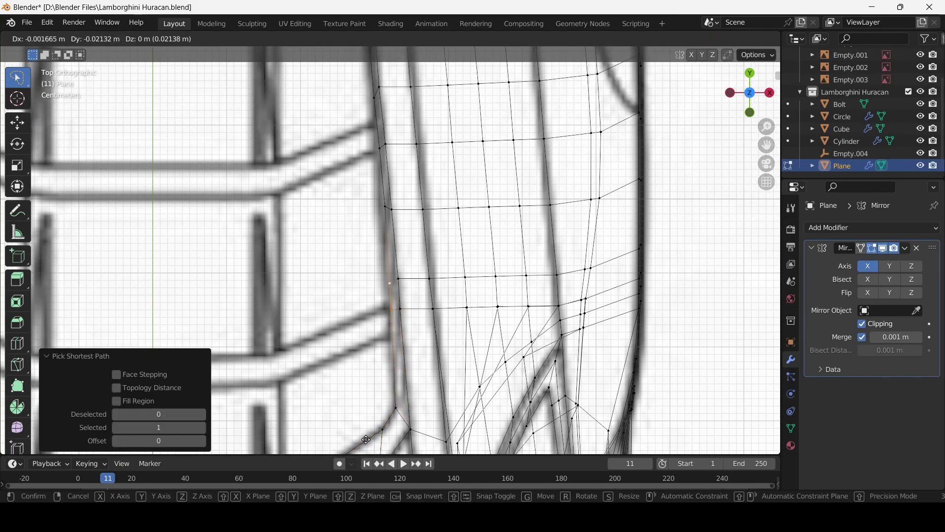
left_click(347, 198)
scroll(348, 199, "up", 2)
Slide and move the next vertices along the windshield pillar onto the blueprint line
key("g")
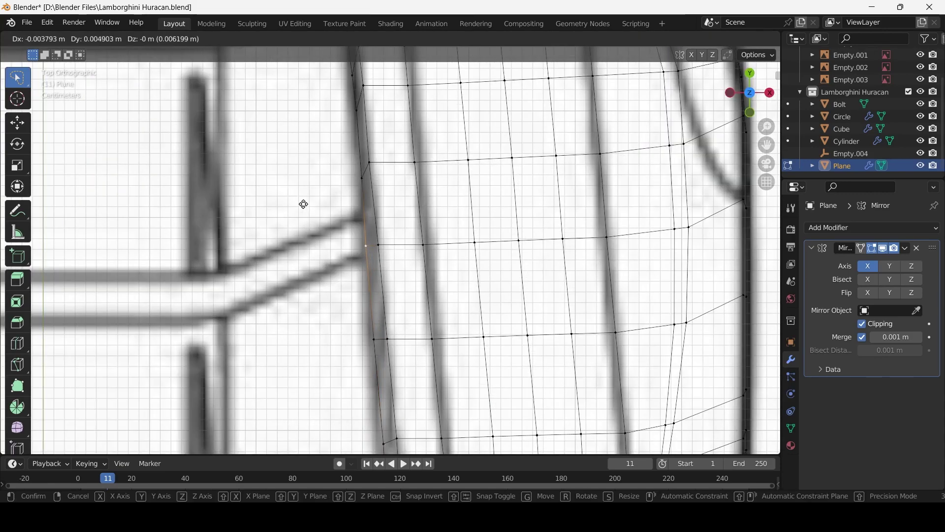
key("g")
left_click(361, 254)
scroll(356, 293, "up", 3, "shift")
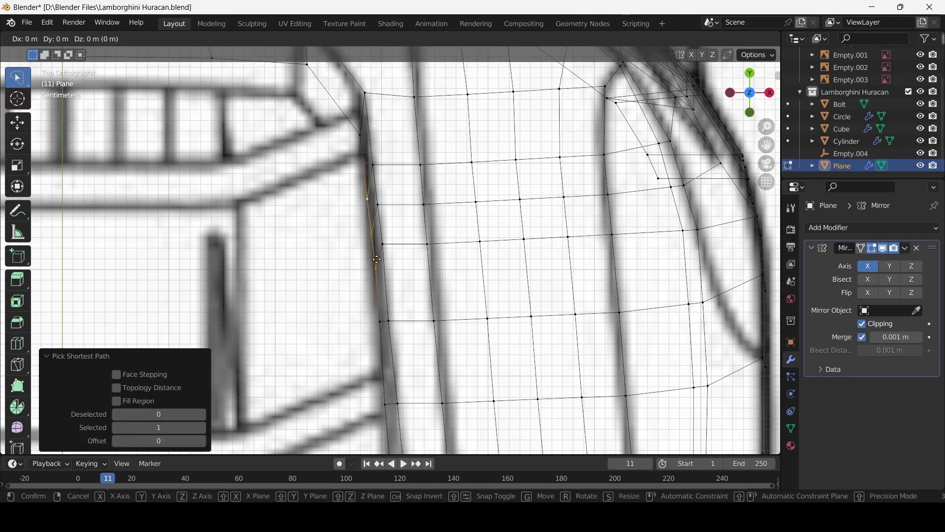
left_click(345, 154)
scroll(345, 155, "up", 2)
key("g")
left_click(367, 295)
scroll(367, 295, "down", 3)
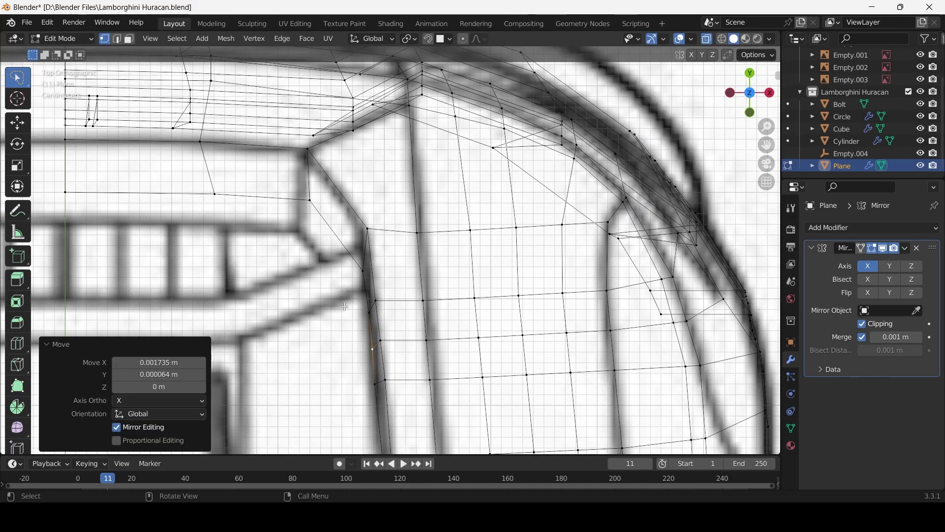
key("g")
key("g")
left_click(375, 323)
Move a vertex beside the hood vent onto the blueprint vent line, then check in solid view
left_click(216, 195)
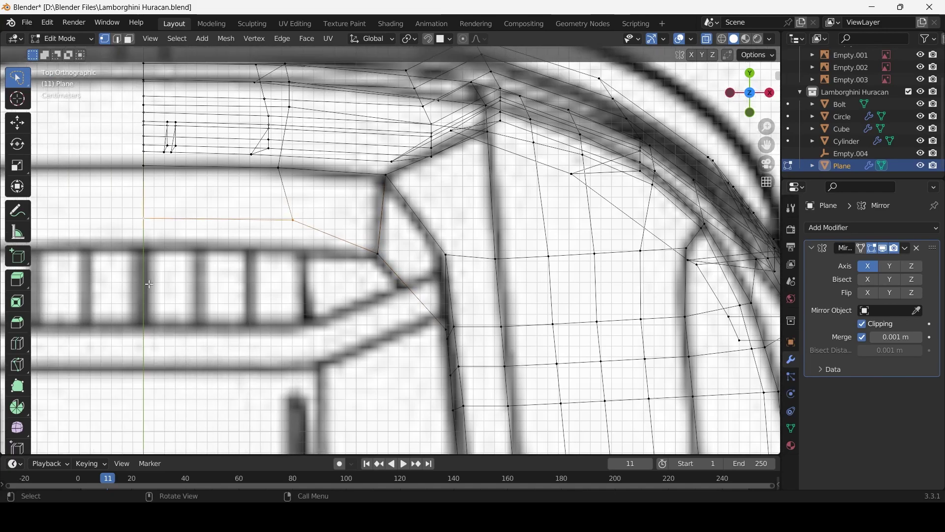
left_click(2, 369)
key("g")
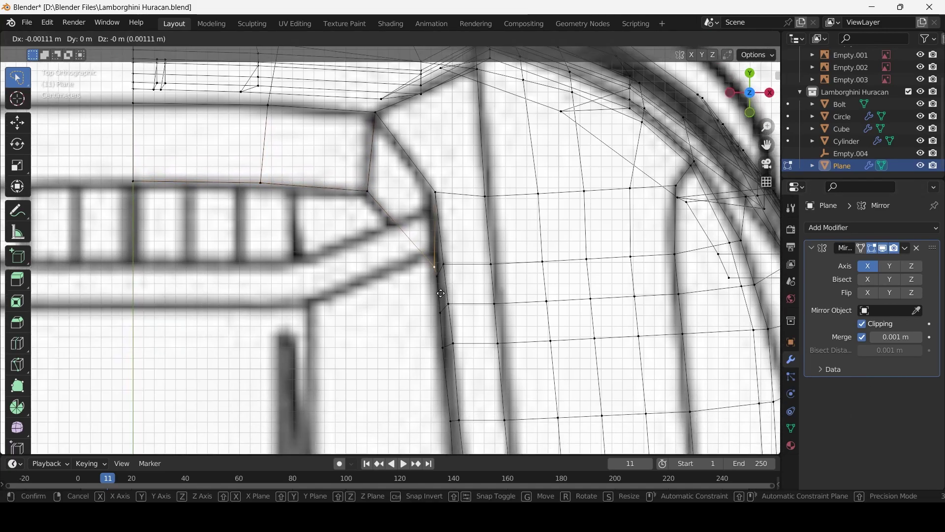
middle_click_drag(444, 295, 475, 309)
key("KP_7")
scroll(443, 266, "up", 3)
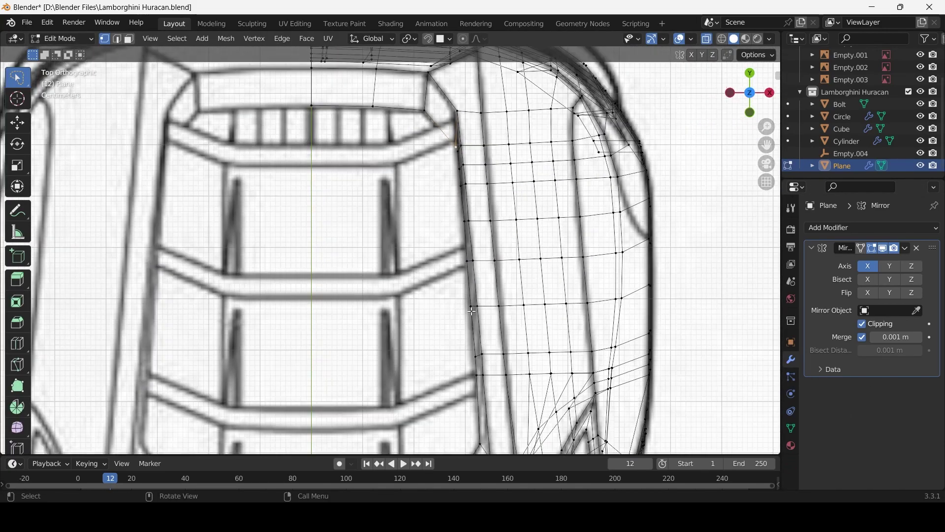
scroll(443, 266, "down", 3)
scroll(441, 262, "up", 3)
scroll(442, 262, "down", 3)
scroll(441, 262, "down", 2)
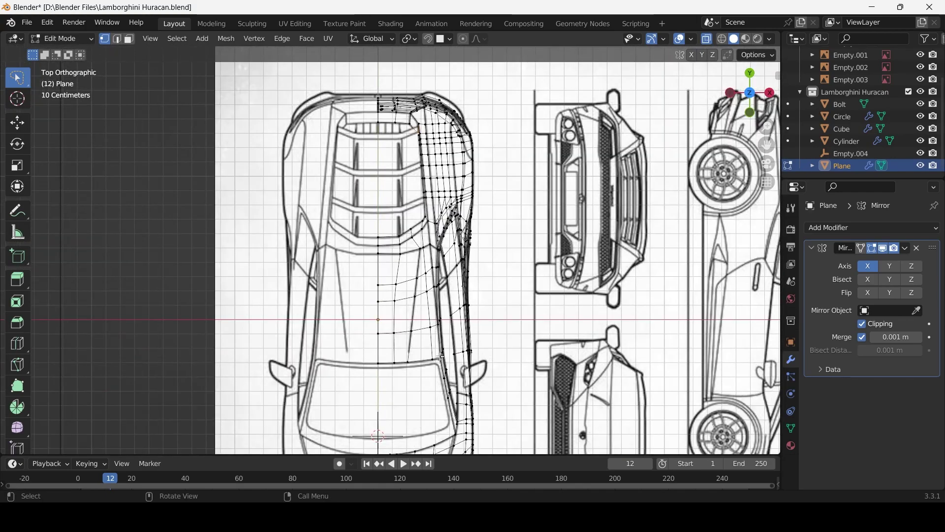
key("alt+z")
mouse_move(384, 276)
middle_mouse_down()
mouse_move(399, 314)
mouse_move(320, 278)
middle_mouse_up()
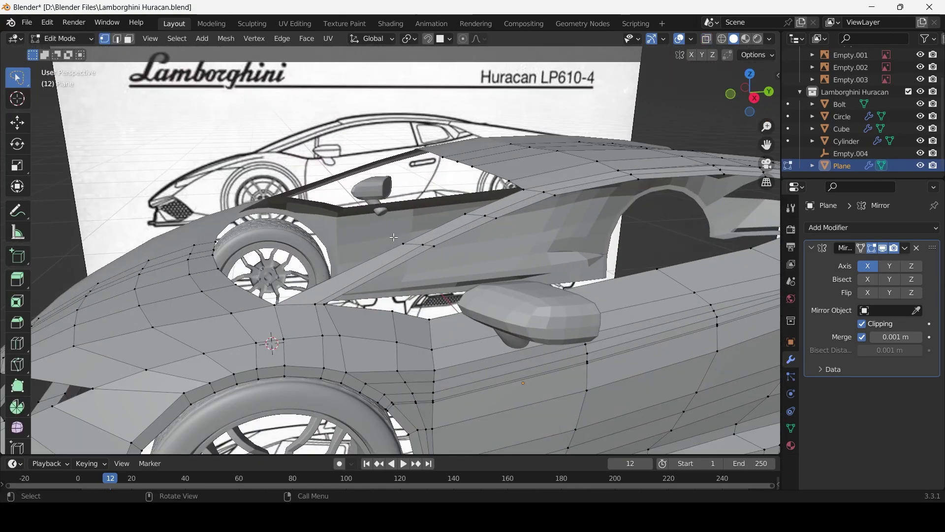
Bring the windshield into top view and begin an edge loop across the roof
middle_click_drag(394, 237, 538, 264)
key("KP_7")
scroll(408, 320, "down", 1)
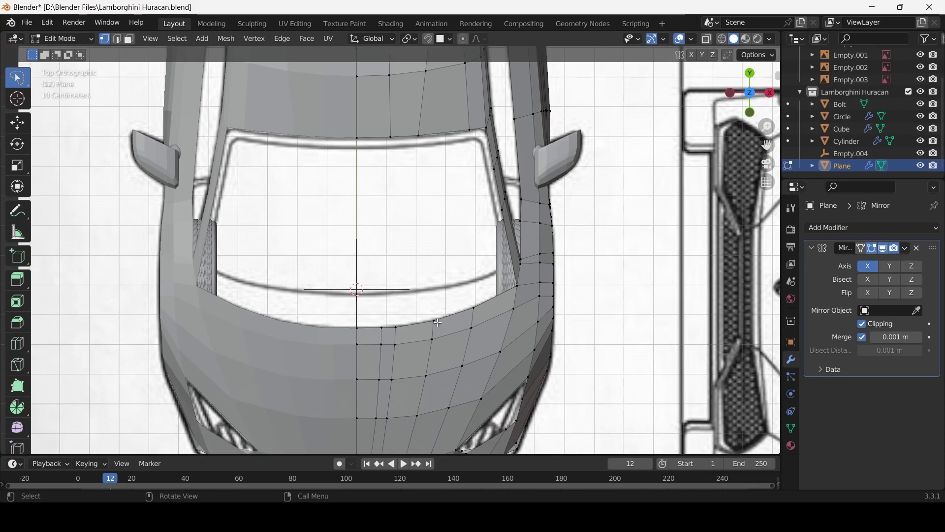
scroll(420, 272, "down", 3)
key("ctrl+r")
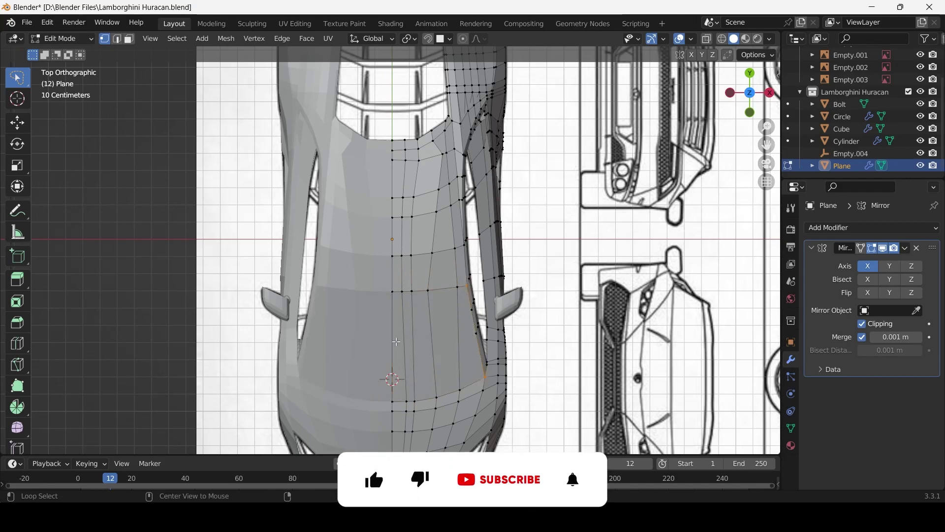
scroll(418, 351, "up", 3)
Inset the windshield faces by 0.04646 m with Offset Even
left_click(537, 367)
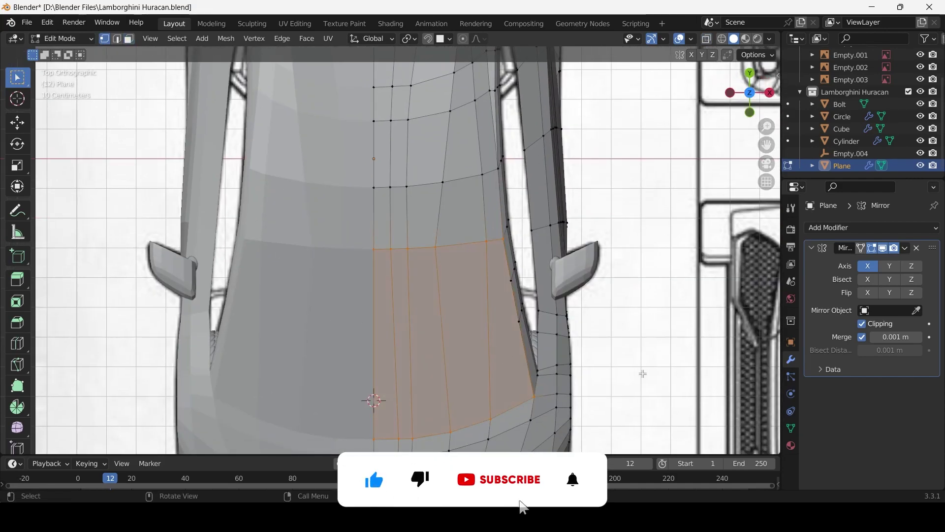
left_click(551, 367)
key("alt+z")
key("s")
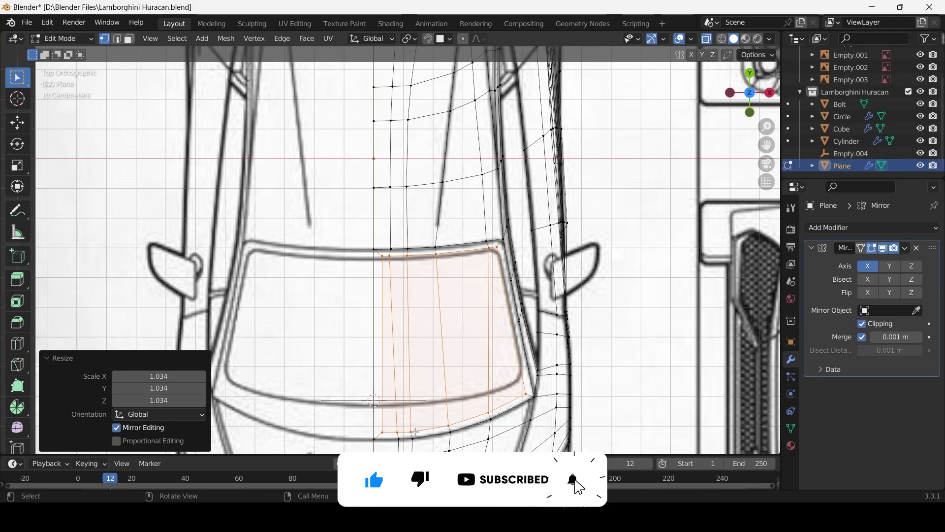
left_click(624, 356)
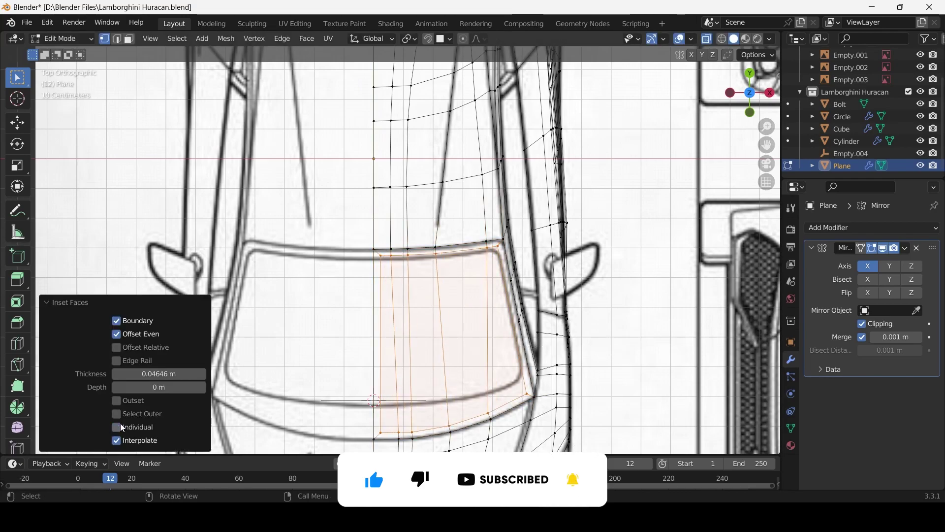
left_click(117, 334)
left_click(117, 321)
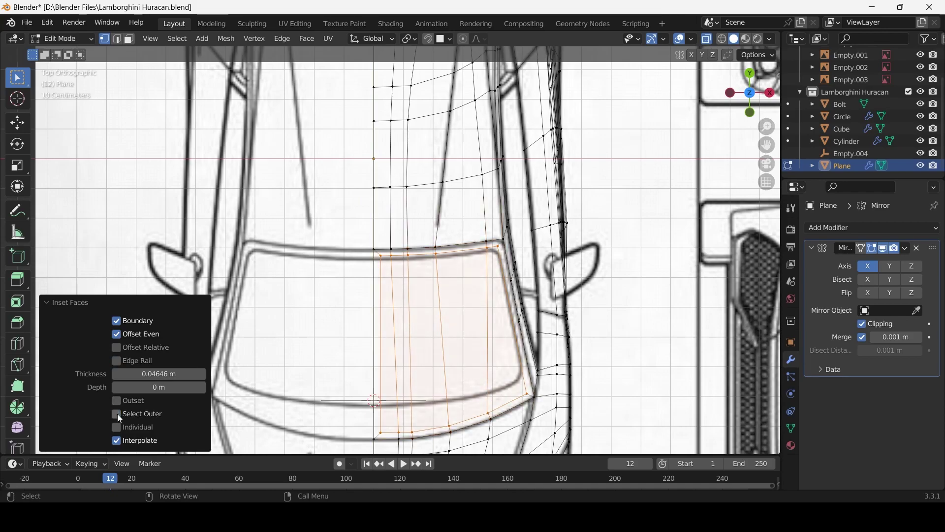
scroll(374, 345, "up", 2)
Scale the inset windshield faces down to 0.915
key("s")
left_click(528, 348)
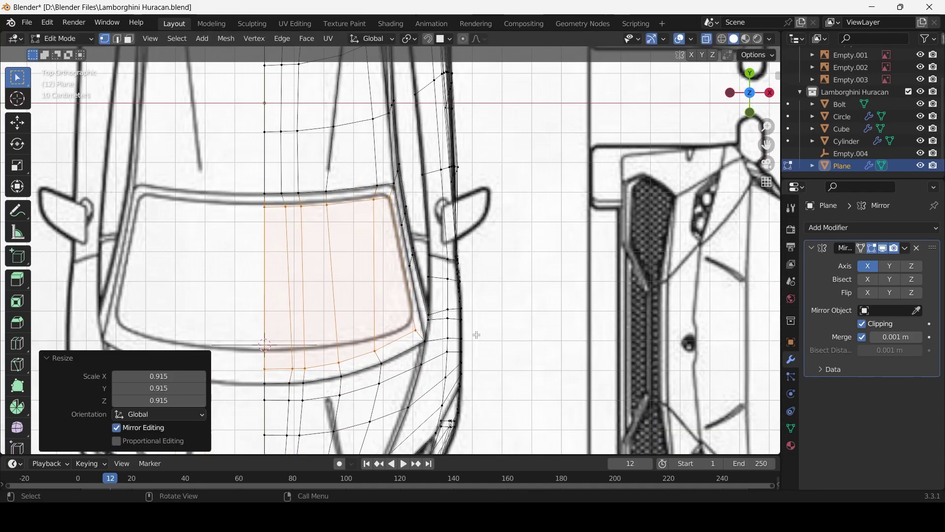
scroll(307, 394, "up", 2)
scroll(295, 295, "down", 3)
Add a supporting edge loop, then try sliding an edge beside the windshield, leaving it in place
key("ctrl+r")
left_click(437, 207)
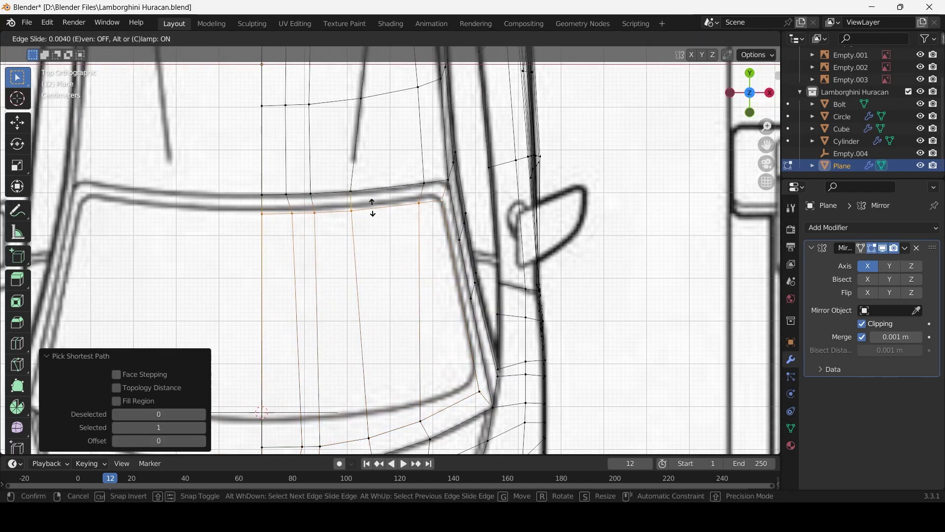
left_click(372, 207)
scroll(370, 168, "up", 3)
scroll(370, 168, "down", 2)
scroll(370, 167, "down", 2)
left_click(435, 364, "ctrl")
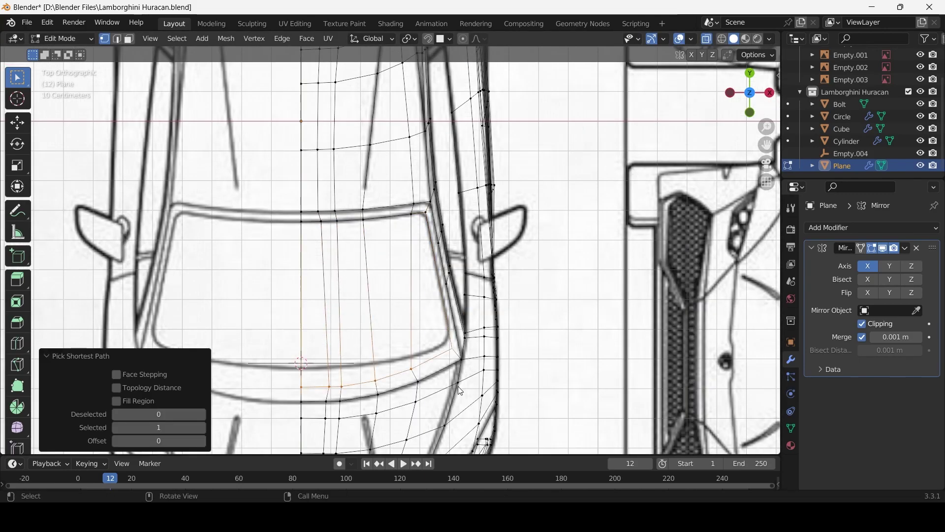
key("g")
key("g")
right_click(440, 350)
In solid top view, add two centred edge loops across the body
key("alt+z")
middle_click_drag(417, 372, 379, 354)
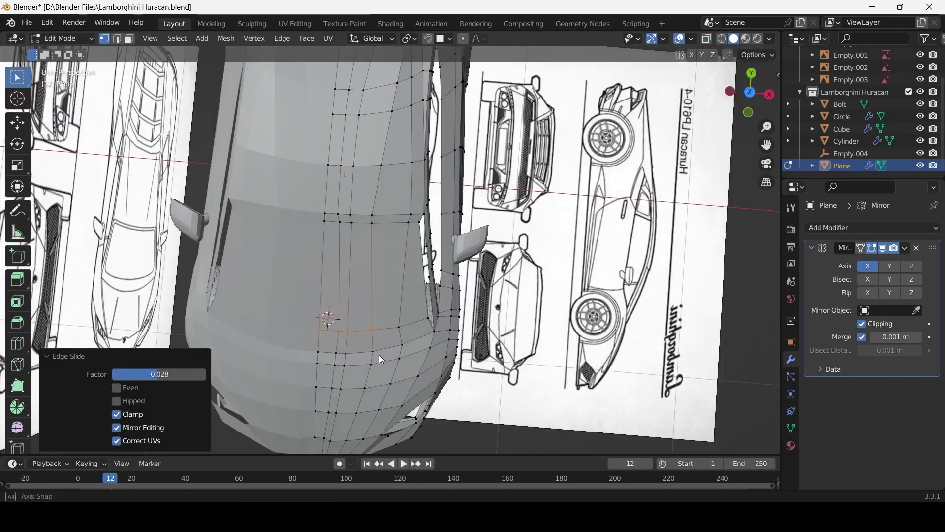
key("KP_7")
scroll(350, 273, "up", 3)
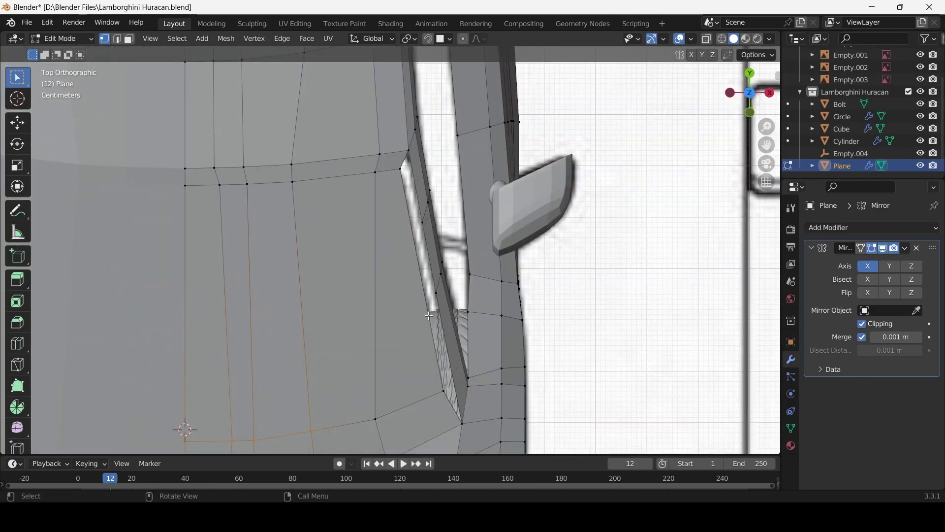
scroll(365, 293, "up", 1)
left_click(365, 294)
right_click(366, 294)
scroll(427, 208, "down", 5)
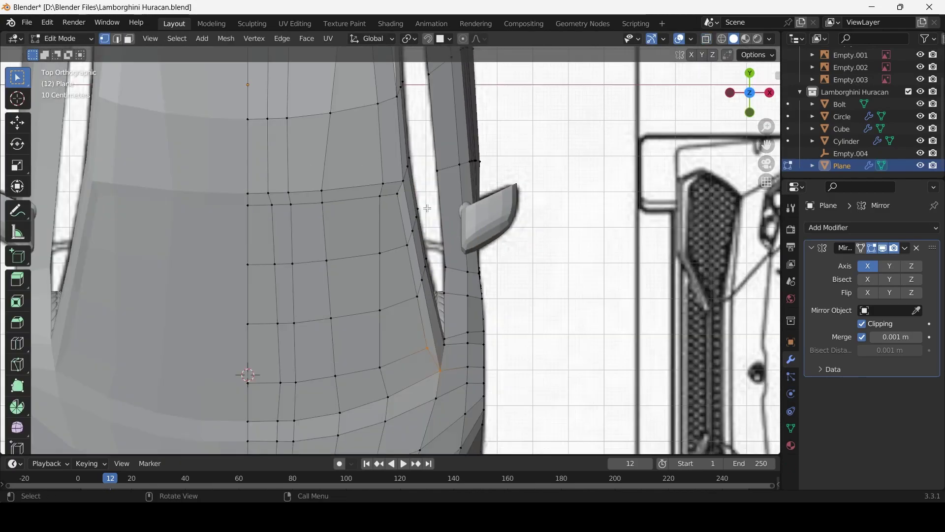
Select the window sill edge path and fill the side window opening with faces
middle_click_drag(428, 209, 389, 221)
scroll(387, 311, "up", 5)
middle_click_drag(387, 311, 471, 305, "shift")
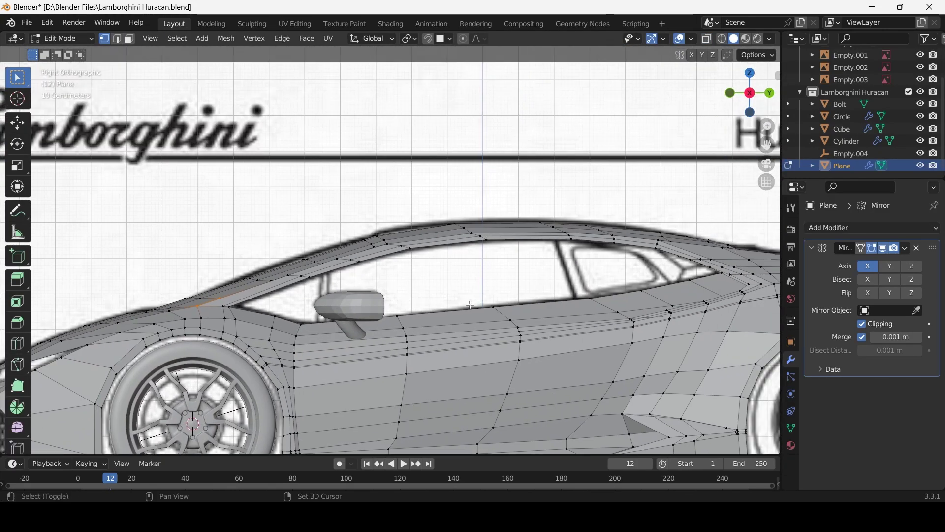
scroll(399, 311, "down", 1)
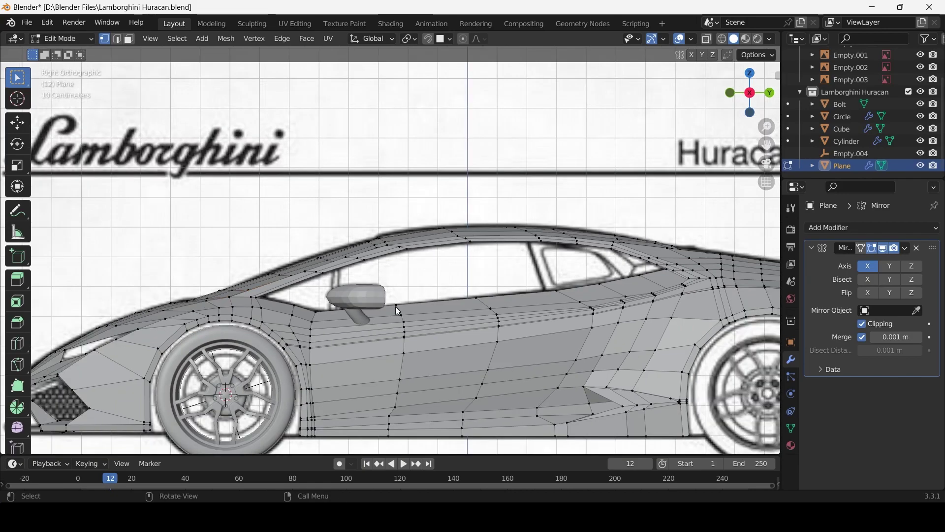
left_click(639, 285, "ctrl")
mouse_move(639, 285)
middle_mouse_down()
mouse_move(684, 302)
mouse_move(516, 312)
mouse_move(495, 263)
mouse_move(465, 322)
mouse_move(501, 325)
mouse_move(372, 265)
middle_mouse_up()
scroll(516, 312, "up", 2)
scroll(574, 315, "up", 1)
key("f")
key("f")
key("f")
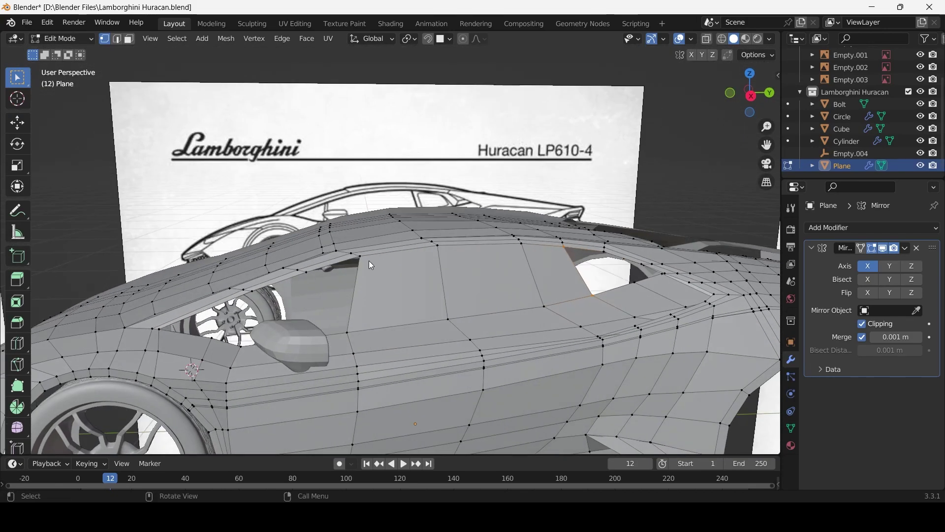
mouse_move(422, 306)
middle_mouse_down()
mouse_move(315, 288)
mouse_move(507, 320)
mouse_move(572, 294)
mouse_move(503, 243)
mouse_move(494, 275)
mouse_move(282, 342)
mouse_move(245, 388)
middle_mouse_up()
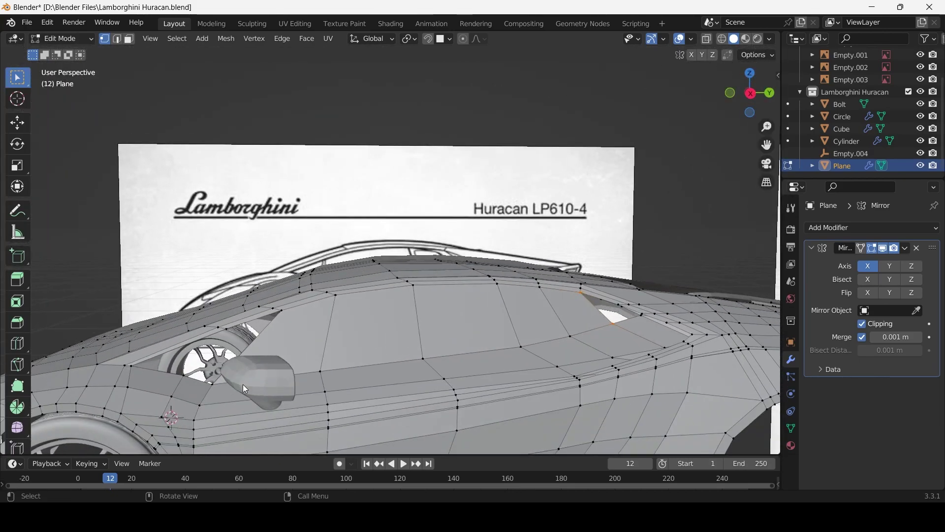
Add edge loops across the side window and near the window area
left_click(441, 323)
key("KP_3")
scroll(312, 305, "up", 3)
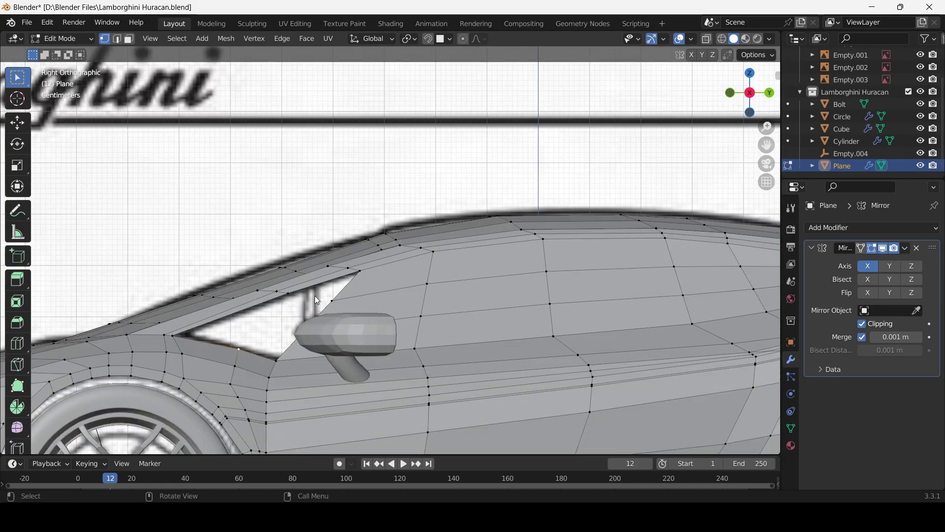
middle_click_drag(315, 297, 285, 343)
mouse_move(336, 320)
middle_mouse_down()
mouse_move(508, 326)
mouse_move(528, 428)
mouse_move(465, 428)
middle_mouse_up()
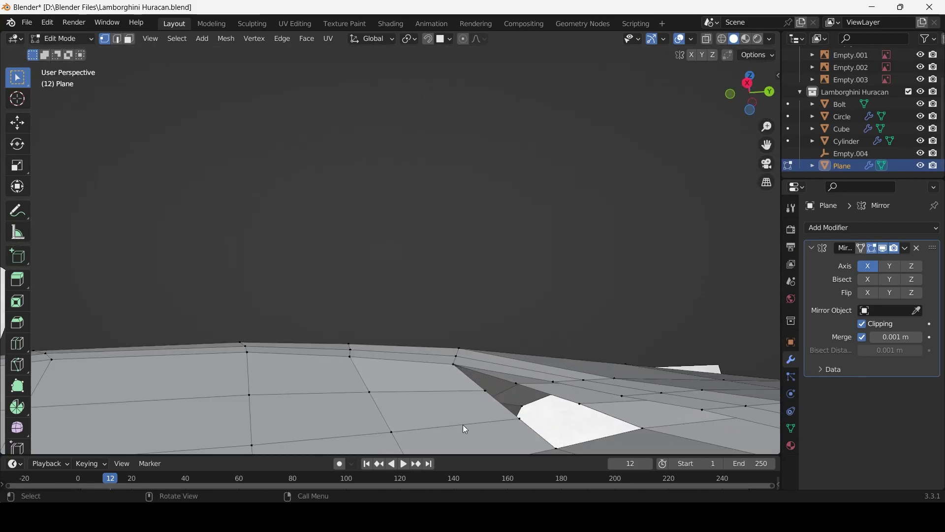
key("ctrl+r")
left_click(421, 421)
left_click(574, 407)
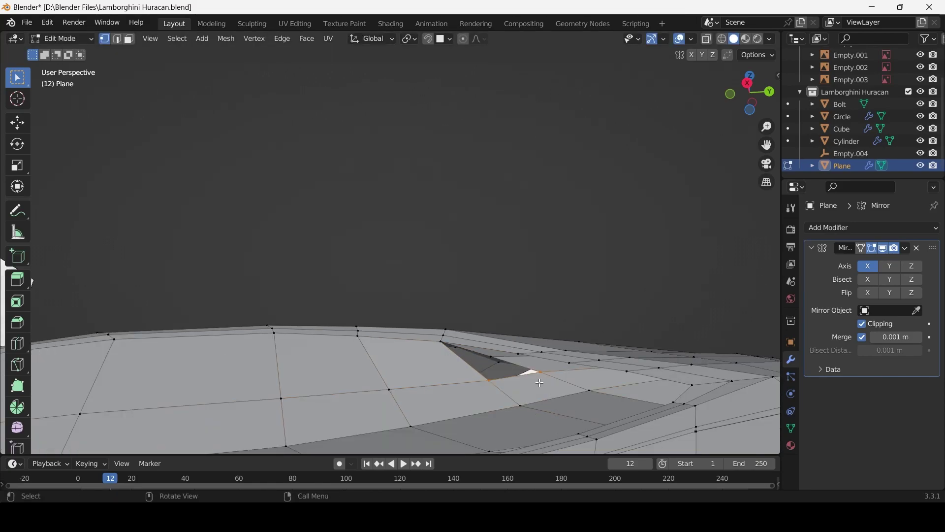
middle_click_drag(540, 382, 165, 367)
key("KP_3")
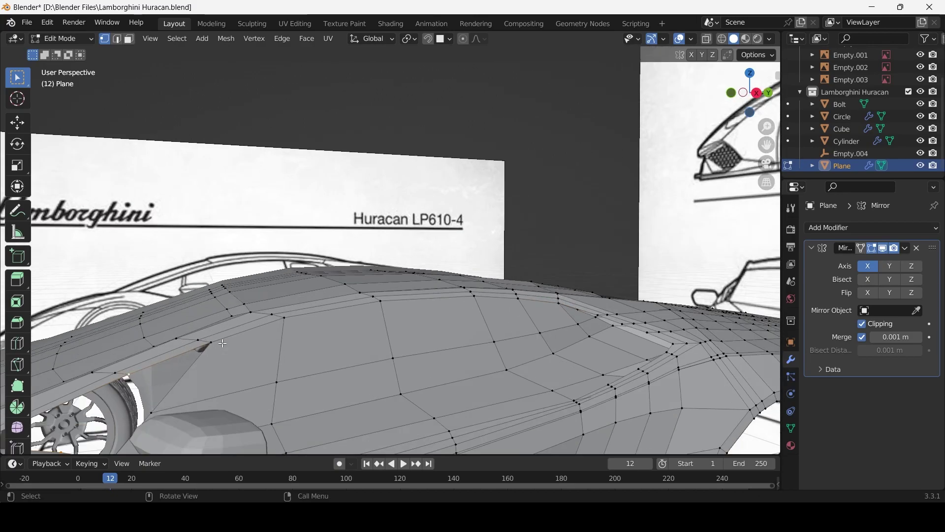
Add another edge loop near the front wheel and box-select the window faces near the mirror
key("ctrl+r")
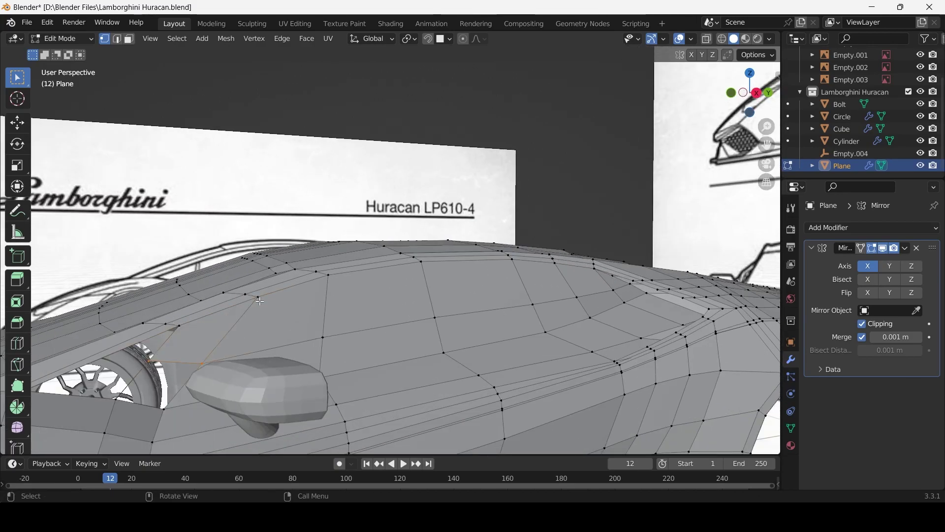
mouse_move(260, 301)
middle_mouse_down()
mouse_move(199, 352)
mouse_move(209, 364)
mouse_move(193, 385)
middle_mouse_up()
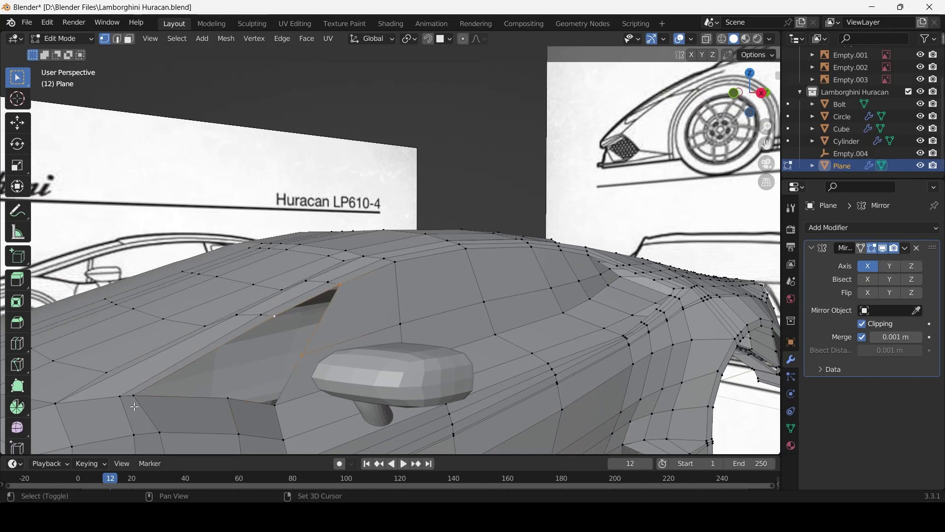
middle_click_drag(273, 354, 256, 320)
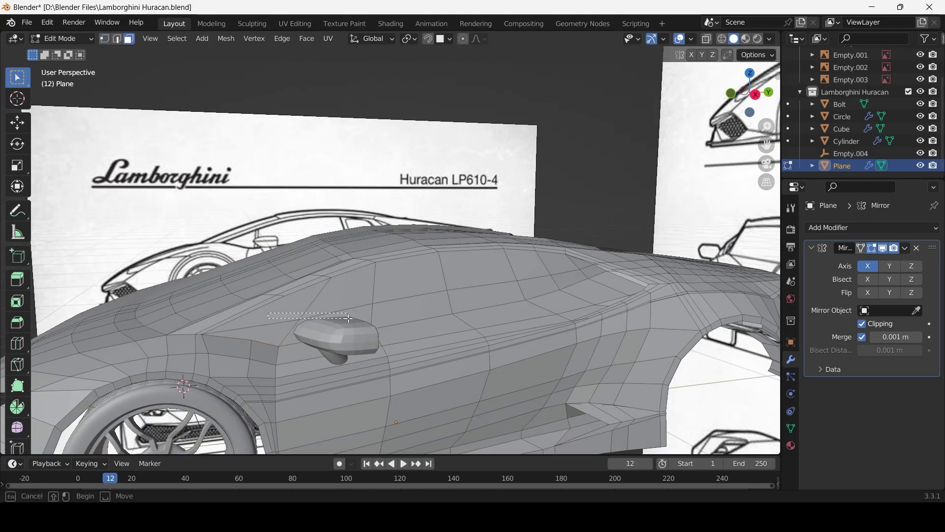
left_click_drag(350, 319, 316, 303)
key("KP_3")
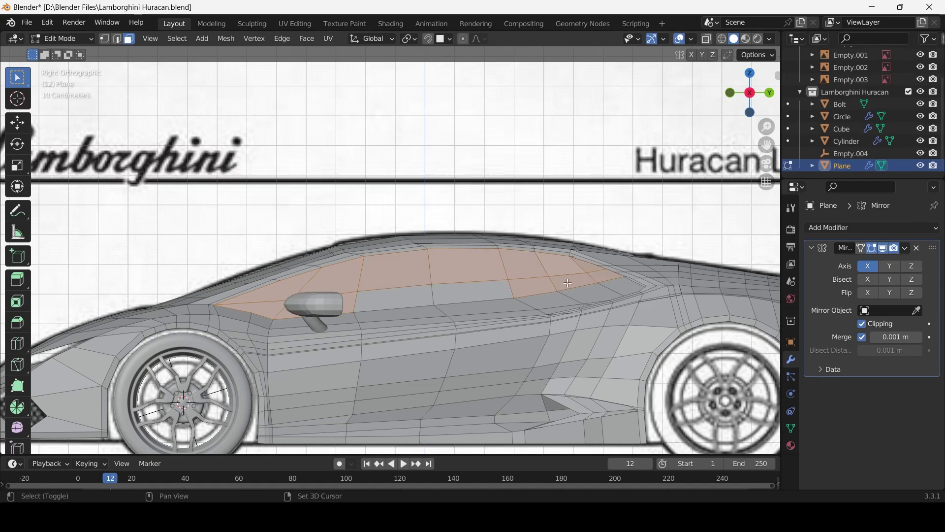
Select the side window faces and inset them, with X-ray showing the blueprint
middle_click_drag(568, 284, 542, 290)
key("KP_3")
left_click(495, 296, "shift")
left_click(572, 303)
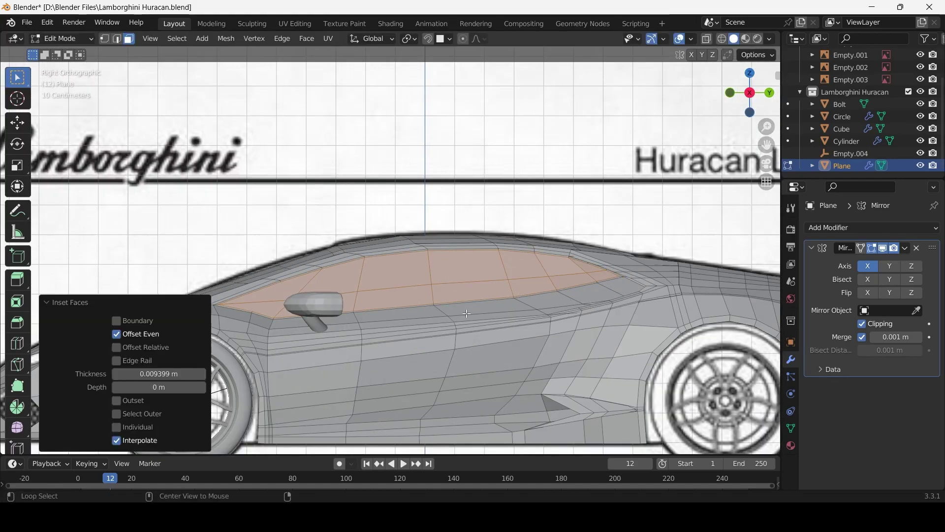
scroll(385, 334, "up", 2)
key("alt+z")
scroll(385, 333, "down", 3)
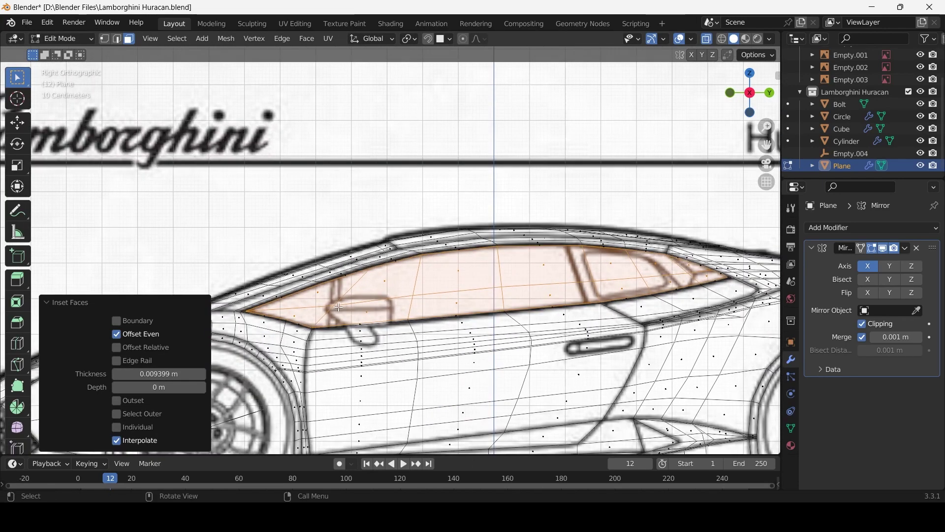
scroll(385, 334, "down", 1)
scroll(386, 333, "down", 2)
Keep the mesh see-through and switch to vertex select, dismissing the delete menu unused
key("alt+z")
scroll(375, 355, "up", 6)
scroll(375, 355, "down", 3)
key("alt+z")
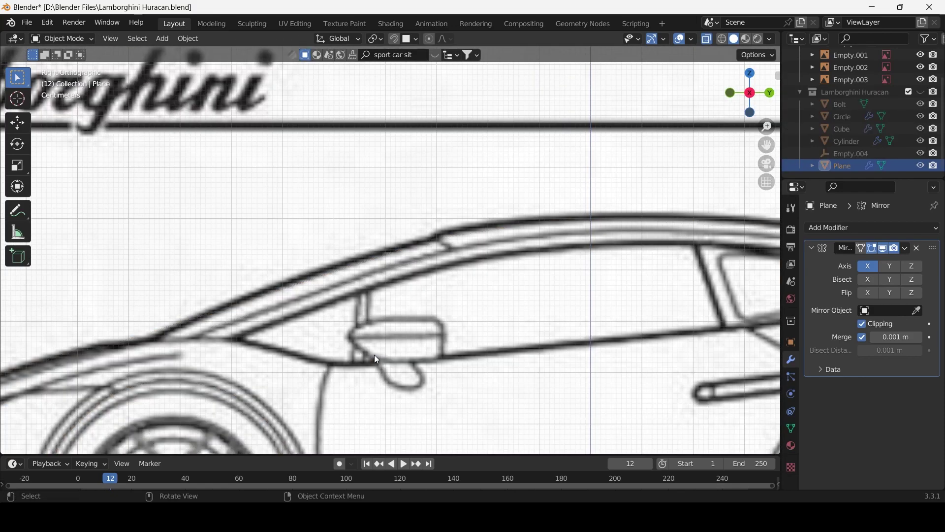
scroll(334, 386, "up", 4)
scroll(334, 386, "down", 2)
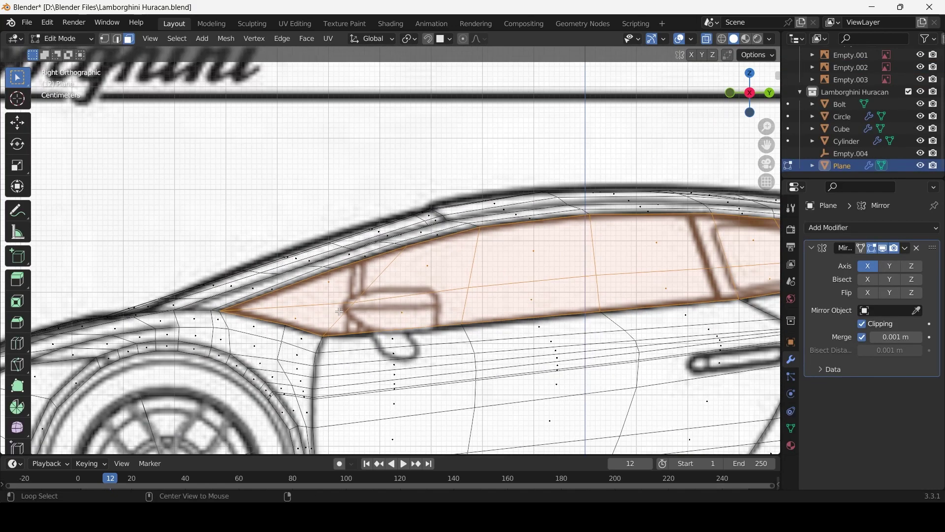
key("1")
scroll(344, 321, "down", 3)
scroll(345, 321, "up", 3)
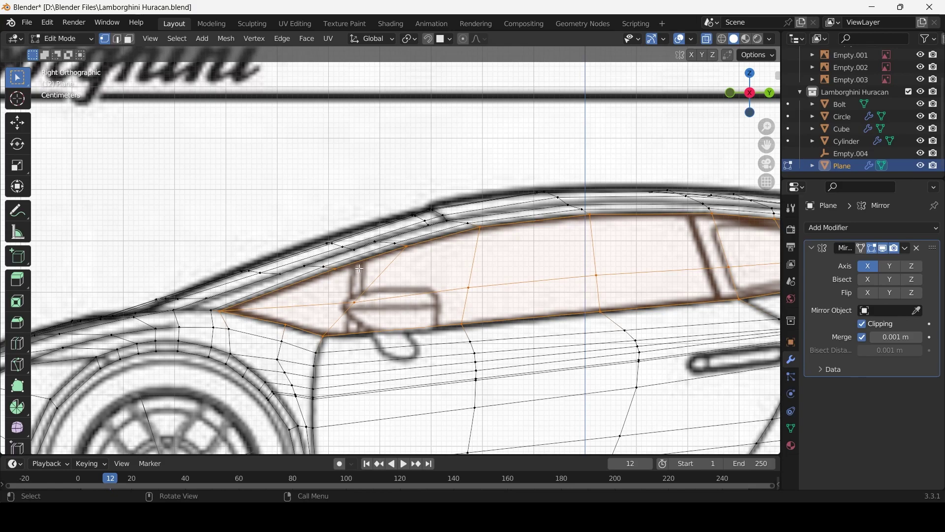
scroll(368, 360, "down", 5)
key("x")
left_click(345, 305)
Loop-cut across the side and slide its edges and a vertex onto the window line
key("ctrl+r")
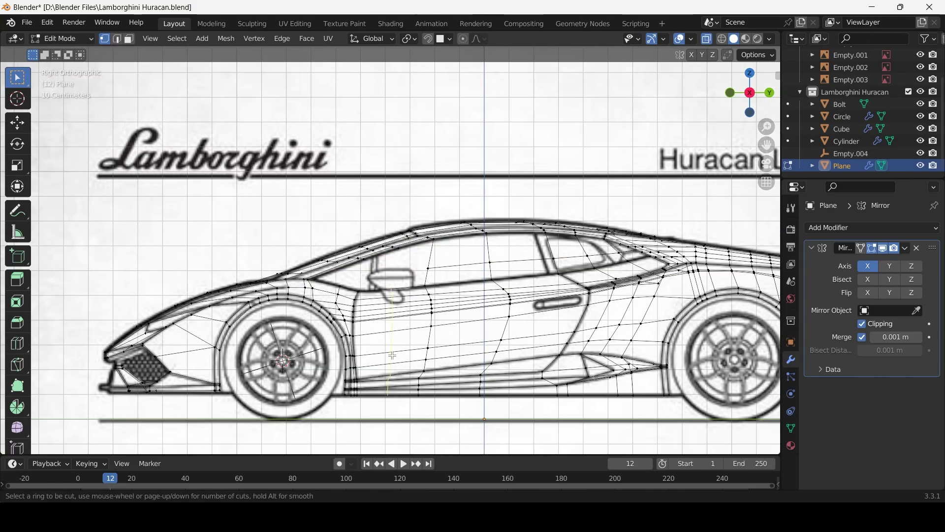
left_click(375, 355)
scroll(375, 355, "down", 4)
scroll(371, 300, "up", 8)
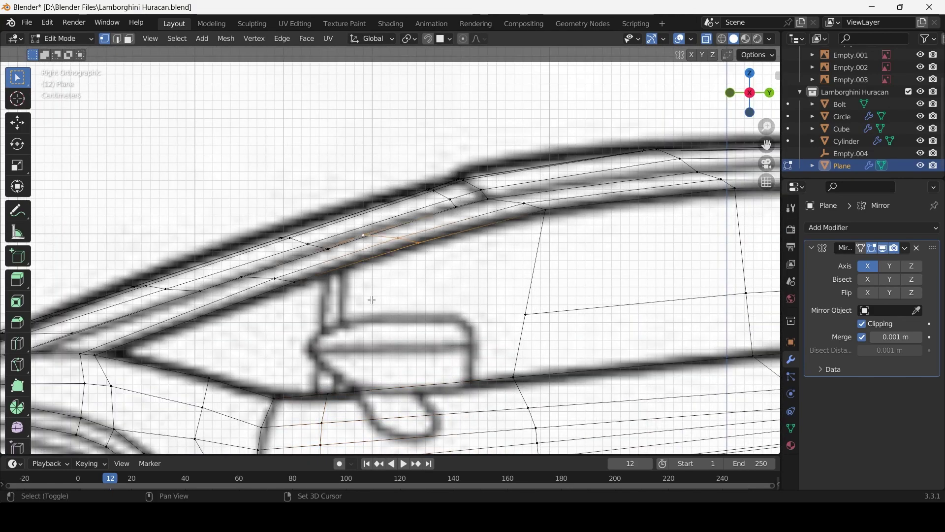
left_click(339, 319)
key("KP_7")
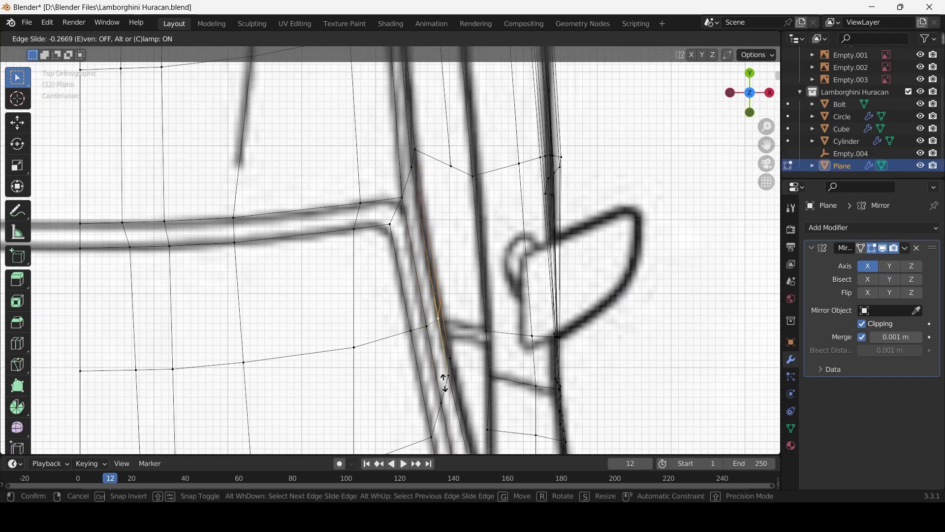
left_click(445, 383)
key("shift+v")
key("KP_3")
key("shift+v")
left_click(359, 241)
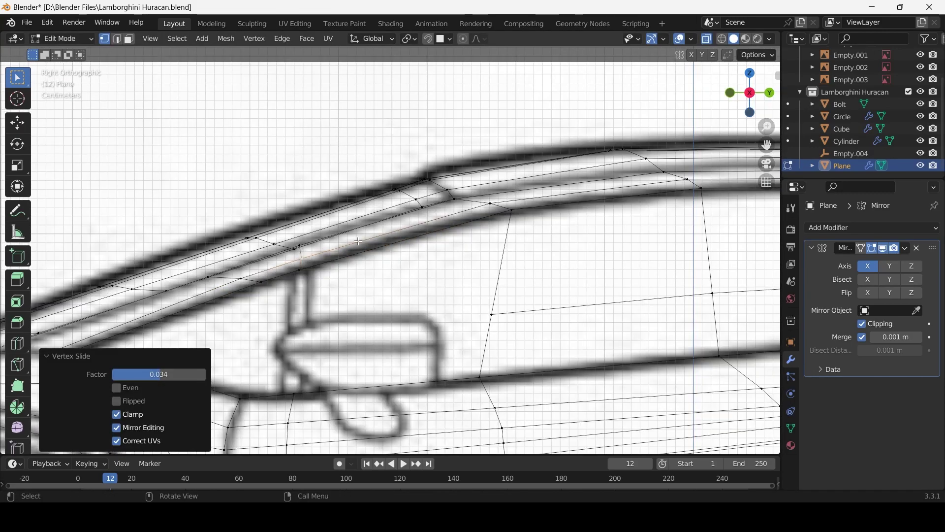
scroll(359, 242, "down", 1)
Add a loop cut near the mirror and check the mesh in 3D
left_click(319, 236)
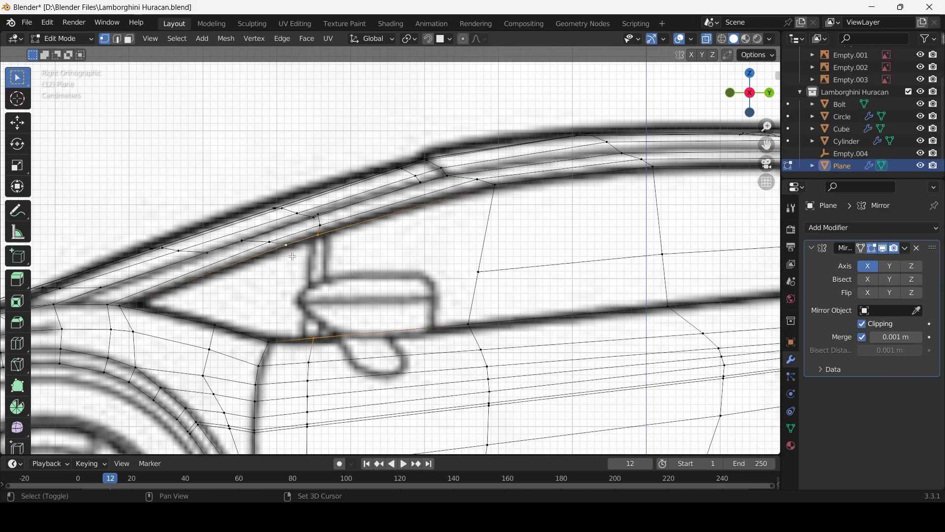
left_click(297, 297)
scroll(297, 298, "down", 2)
key("alt+z")
middle_click_drag(315, 295, 331, 304)
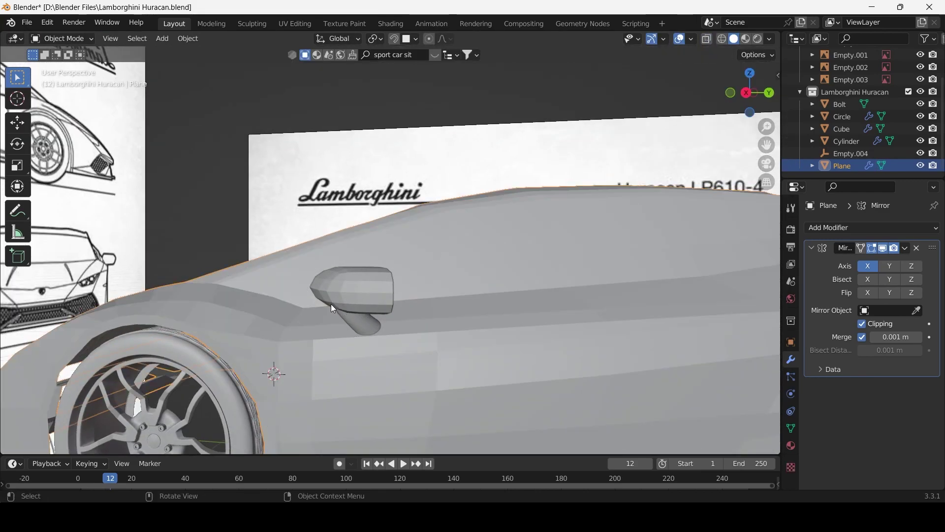
key("KP_3")
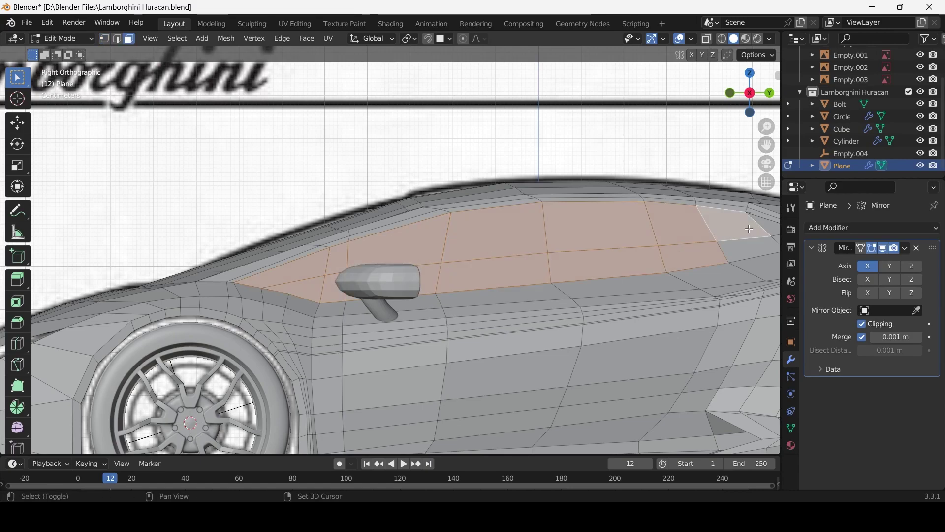
middle_click_drag(750, 229, 583, 266, "shift")
left_click(670, 327)
Clear the window face selection and return to the side orthographic view
key("alt+z")
scroll(542, 296, "down", 3)
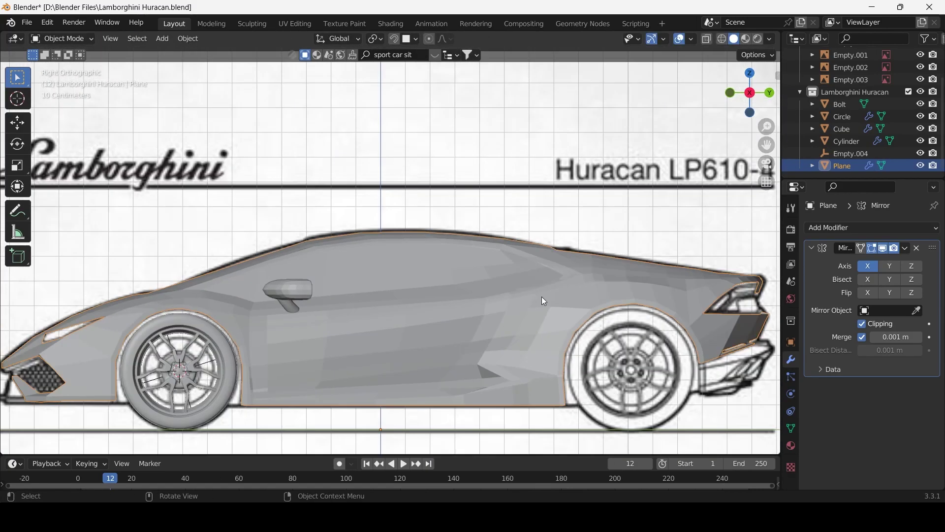
scroll(541, 296, "up", 3)
key("alt+z")
key("alt+z")
scroll(460, 290, "up", 1)
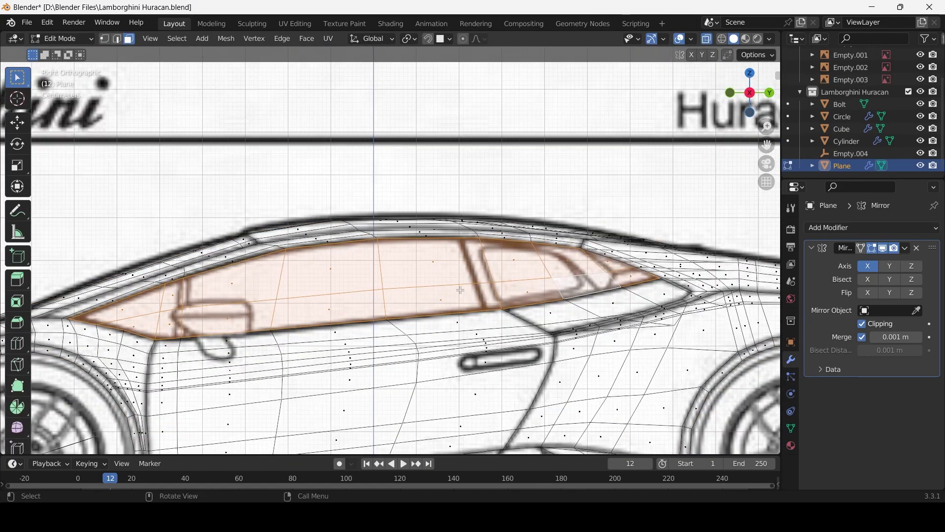
left_click(652, 359)
middle_click_drag(498, 288, 582, 327)
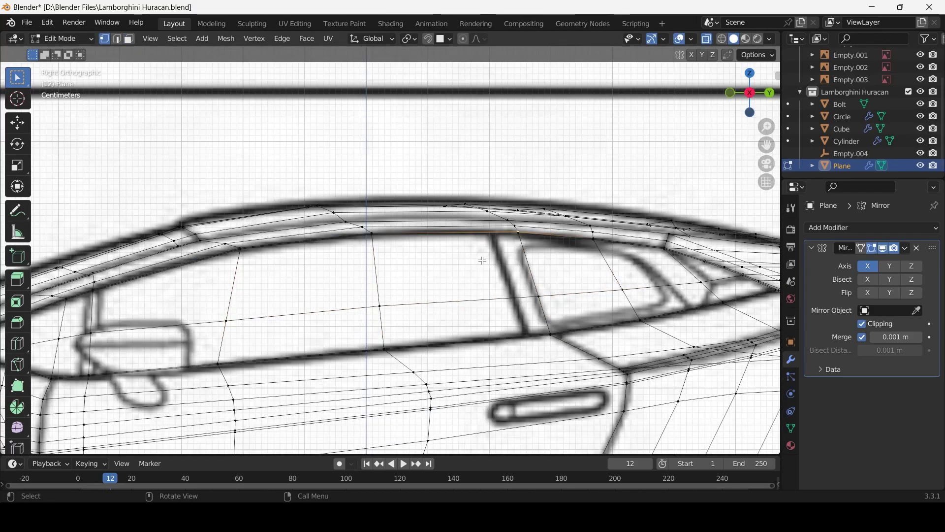
key("KP_3")
Slide the rear window edge vertices, then reselect the small front window face
left_click_drag(526, 220, 577, 309)
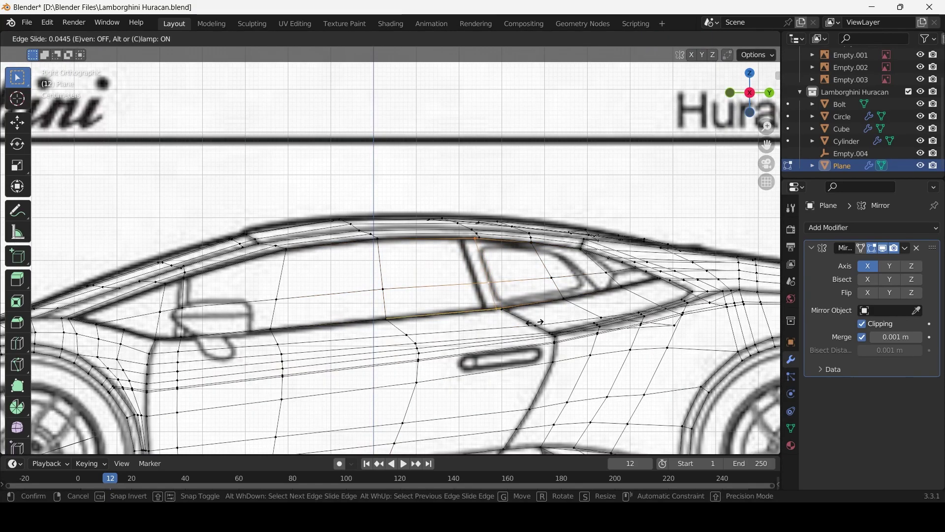
left_click(535, 322)
key("shift+v")
right_click(596, 288)
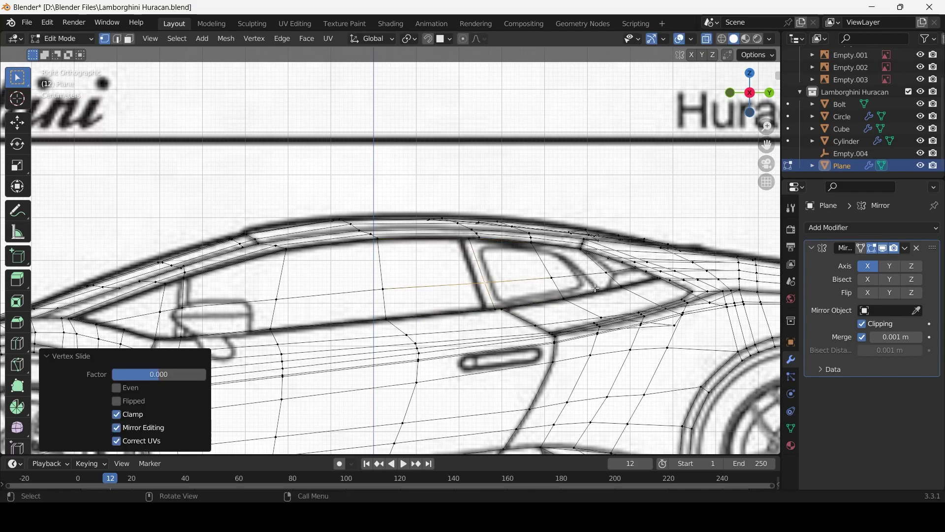
scroll(596, 288, "up", 3)
key("ctrl+z")
key("ctrl+KP_Add")
key("ctrl+z")
scroll(628, 410, "up", 2)
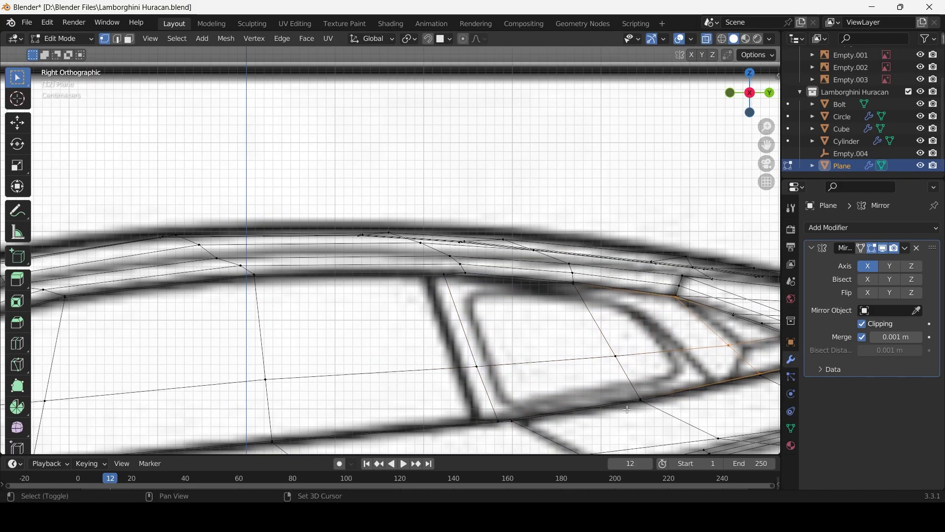
scroll(627, 410, "down", 3)
scroll(443, 295, "up", 1)
scroll(345, 296, "down", 2)
Separate the selected window faces into their own object named 'window'
key("3")
key("alt+z")
left_click(240, 311)
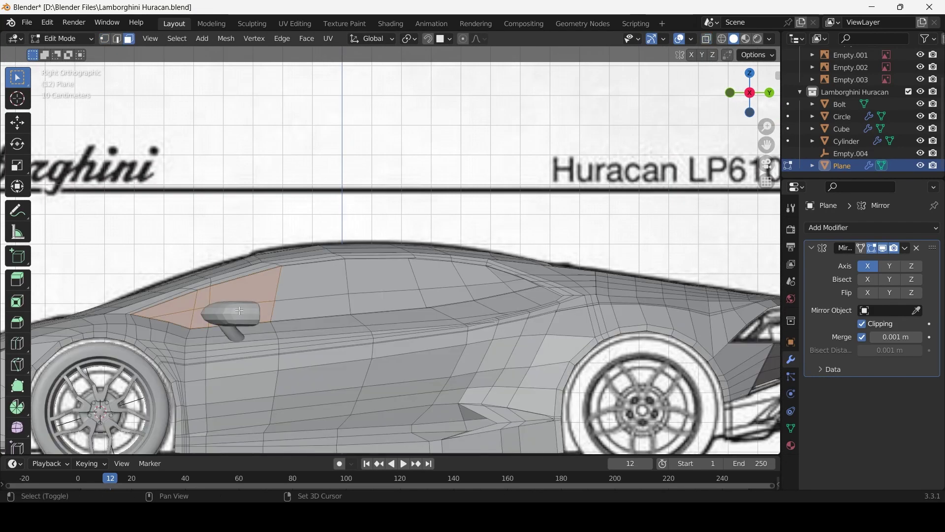
left_click(492, 291, "shift")
key("p")
left_click(408, 287)
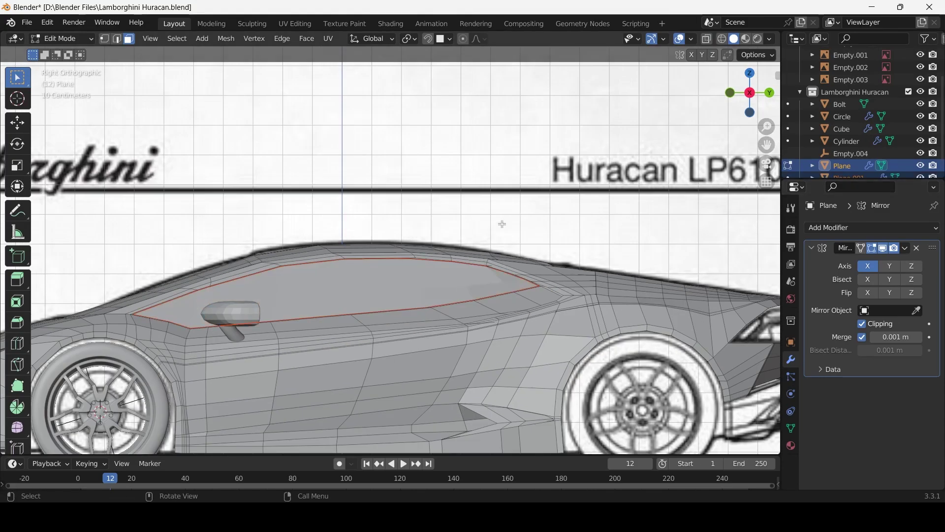
key("Tab")
left_click(844, 176)
In X-ray edit mode, slide the window's rear tip vertex onto the quarter-glass corner
key("Tab")
scroll(330, 321, "up", 3)
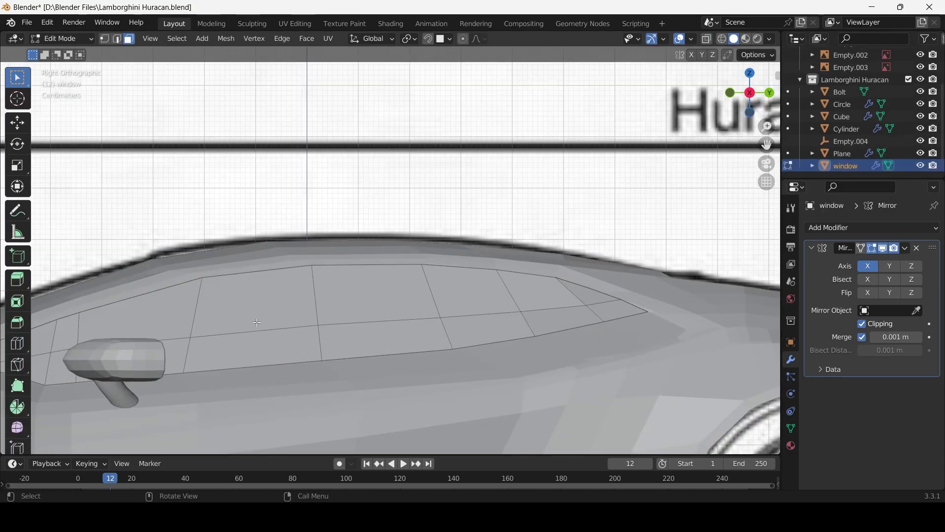
key("alt+z")
scroll(331, 320, "down", 3)
scroll(331, 320, "up", 3)
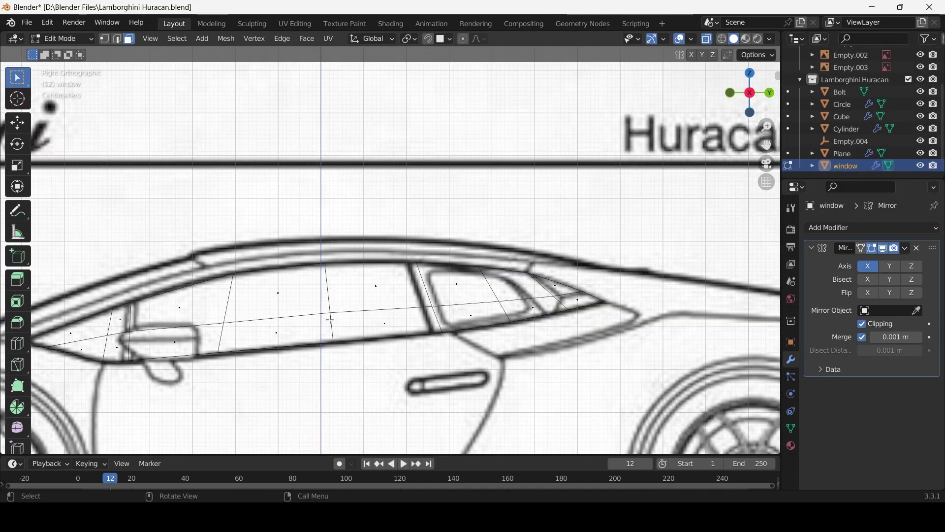
left_click(441, 311)
left_click(584, 291)
key("g")
key("g")
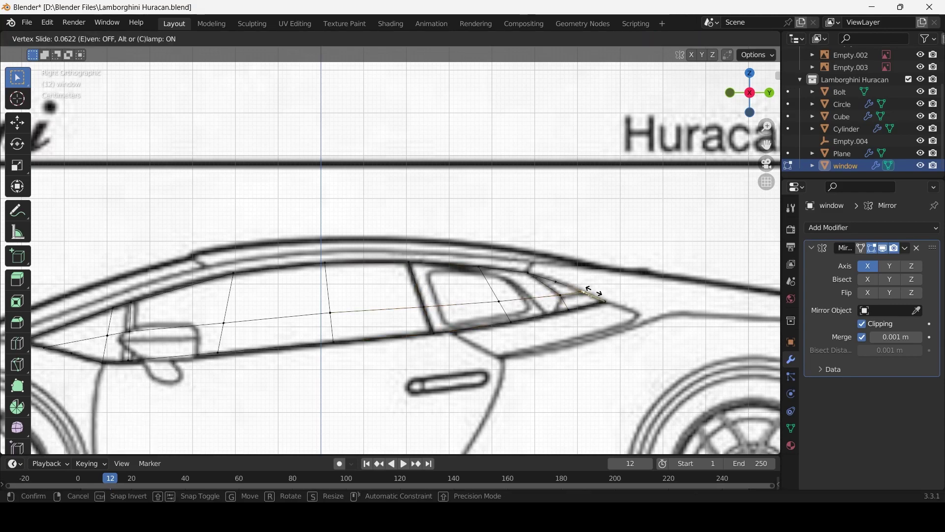
left_click(578, 302)
scroll(632, 340, "up", 1)
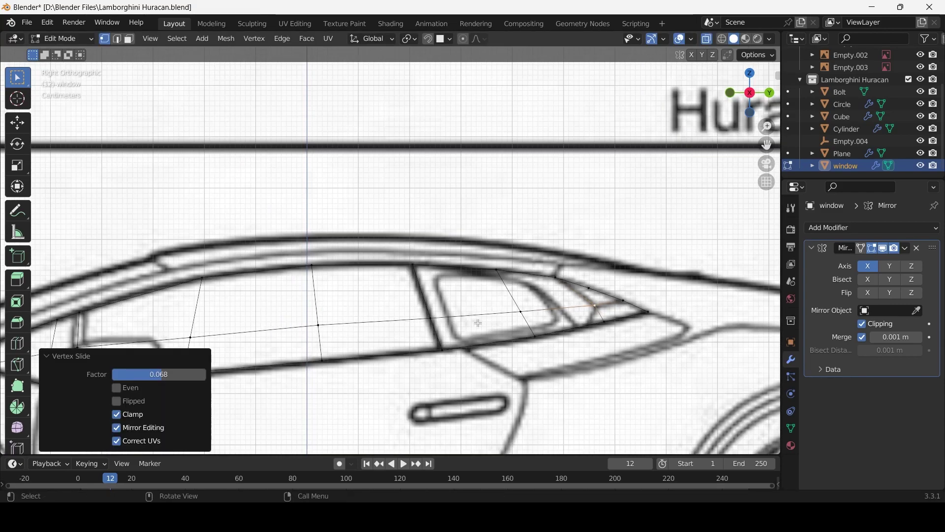
key("3")
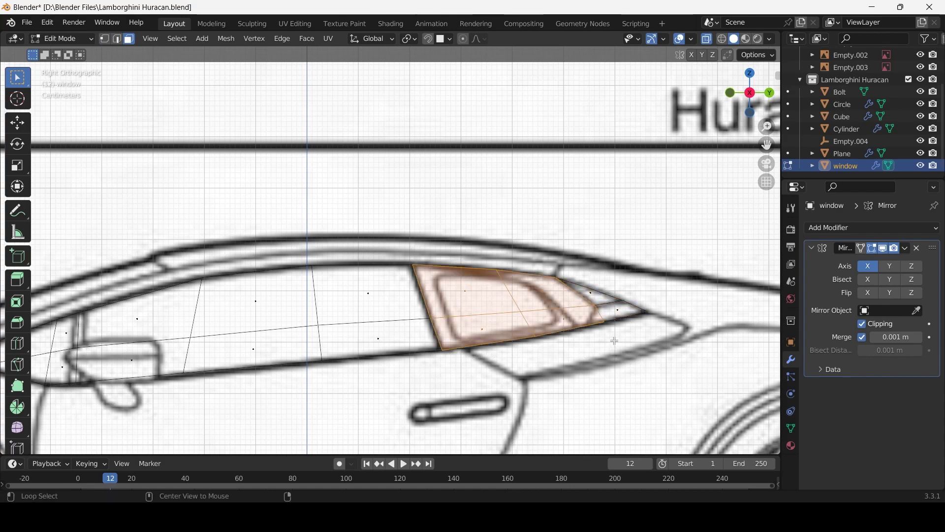
Inset the rear quarter window faces and check the inset in 3D
key("3")
key("alt+a")
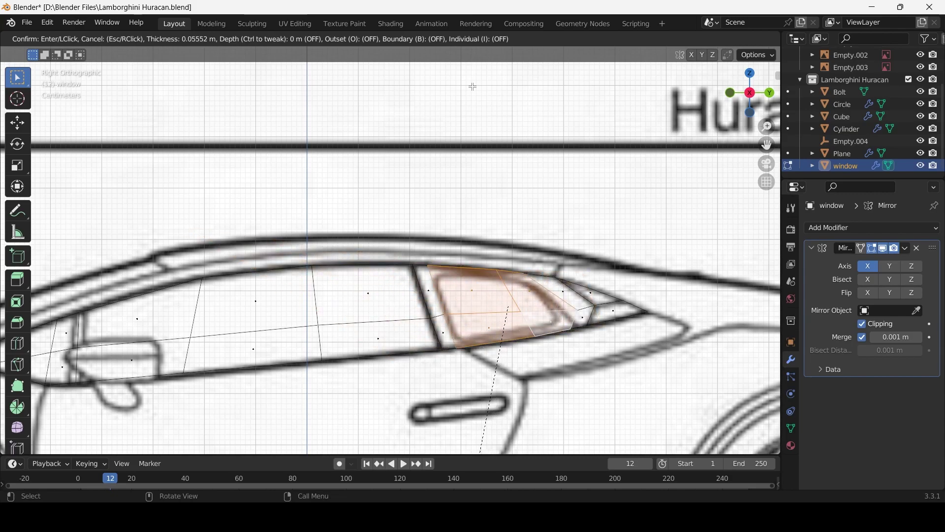
key("Return")
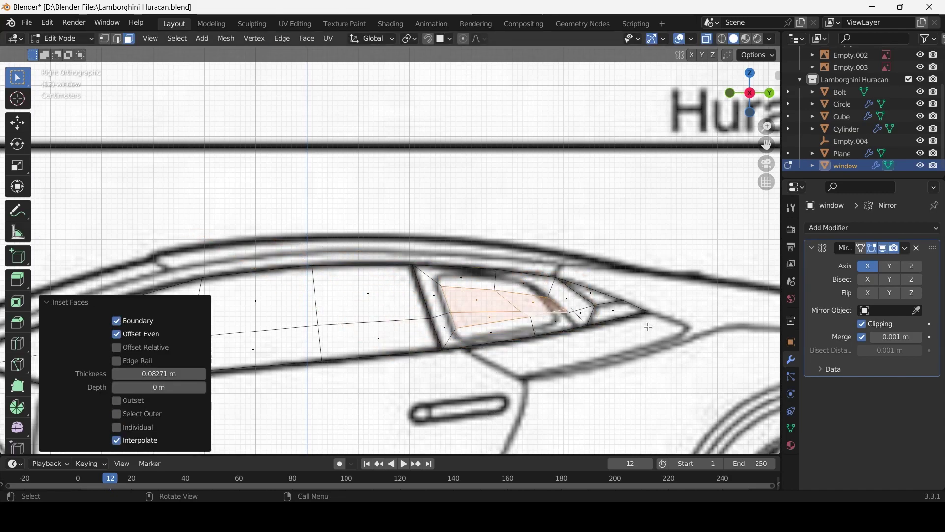
scroll(672, 383, "up", 2)
key("s")
key("Escape")
middle_click_drag(672, 383, 602, 321)
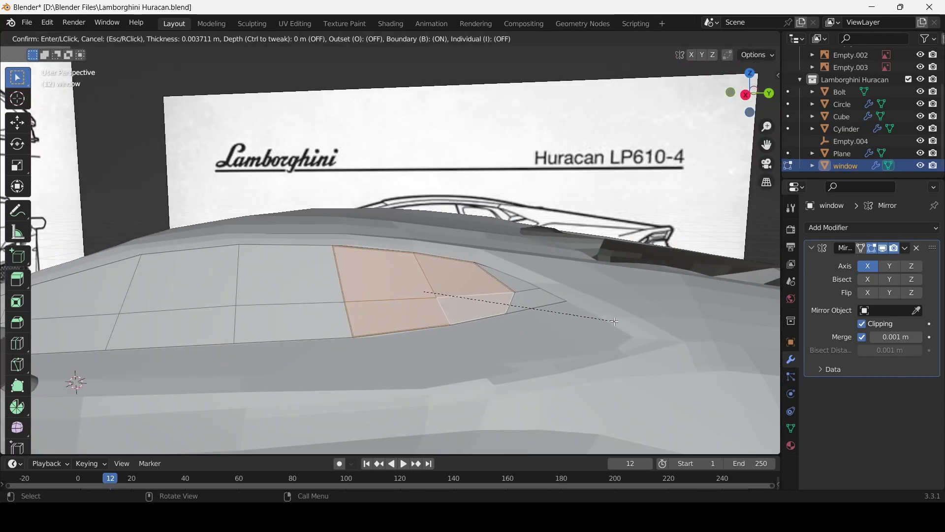
key("KP_3")
key("alt+z")
scroll(493, 323, "up", 3)
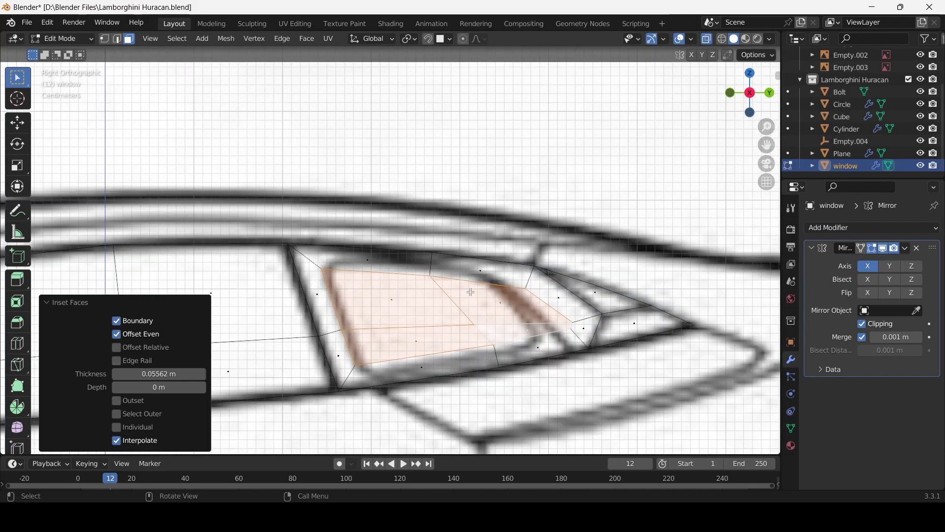
Move the inset's lower-right and top vertices onto the glass outline
key("1")
left_click(494, 346)
key("g")
key("Return")
key("g")
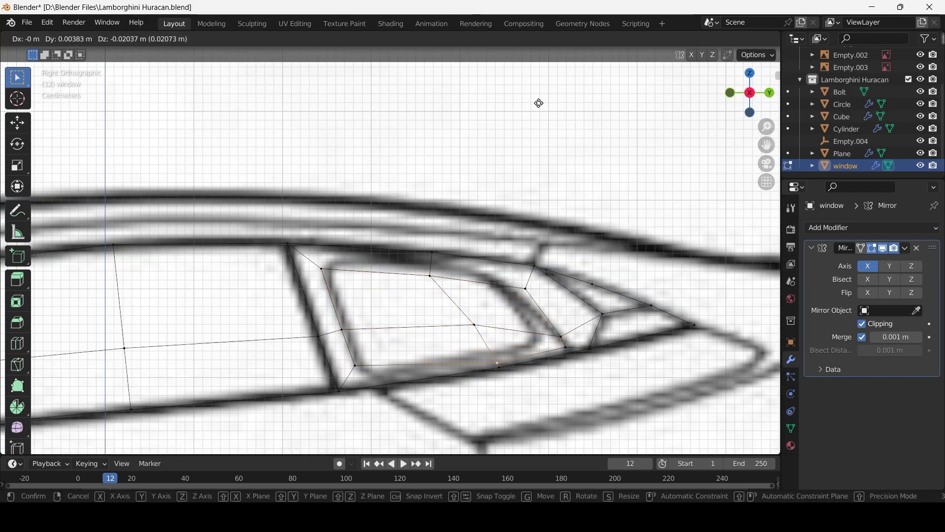
left_click(539, 103)
left_click(525, 287)
key("g")
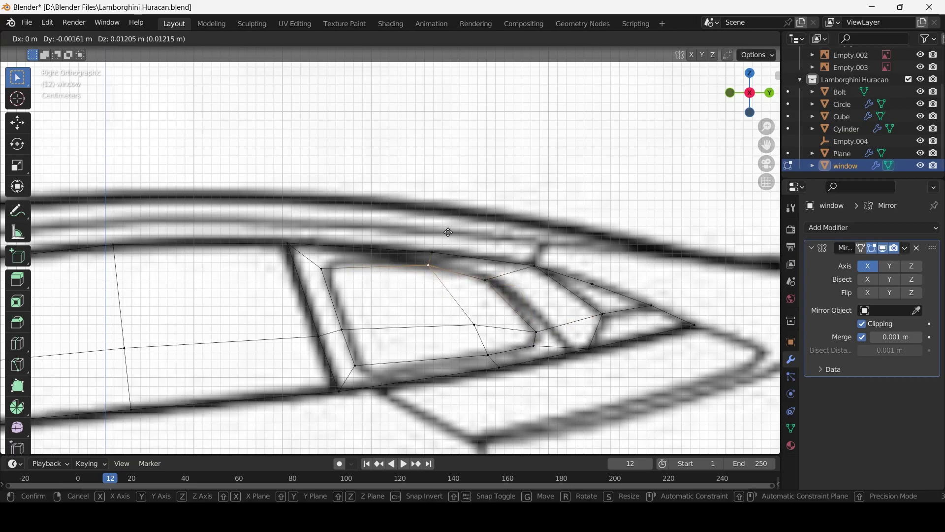
left_click(338, 261)
key("shift+v")
key("Escape")
key("shift+v")
left_click(429, 402)
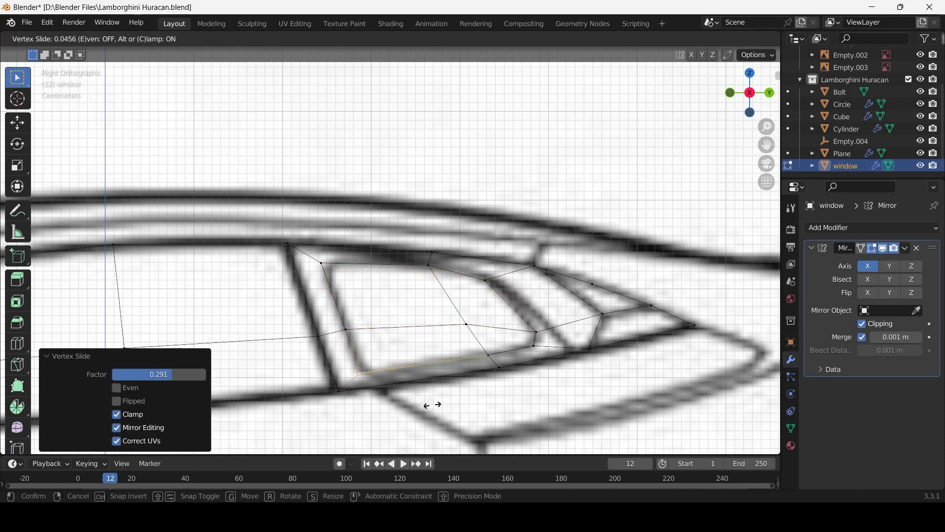
Inspect the window mesh from an angle and shift a vertex along X
key("alt+z")
middle_click_drag(361, 360, 537, 229)
key("Tab")
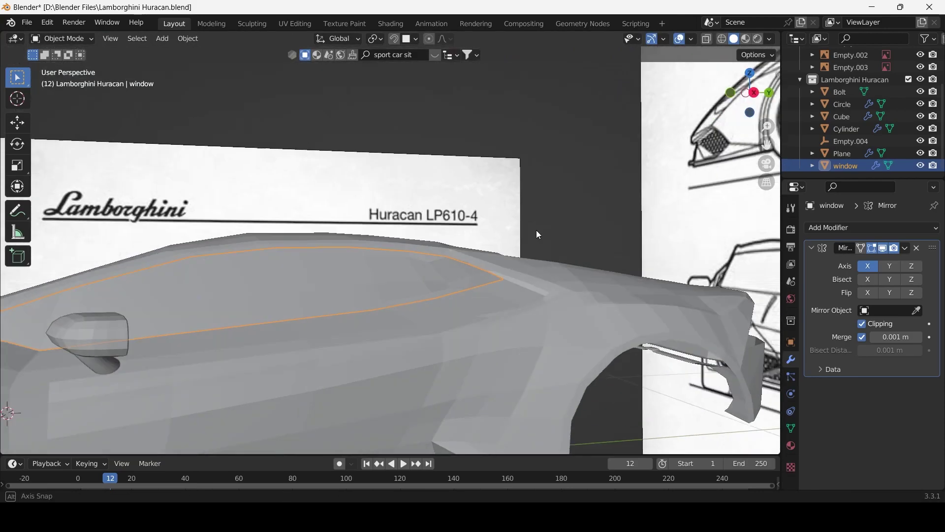
key("Tab")
key("KP_3")
mouse_move(461, 326)
middle_mouse_down()
mouse_move(464, 342)
mouse_move(393, 374)
middle_mouse_up()
key("g")
key("x")
left_click(469, 359)
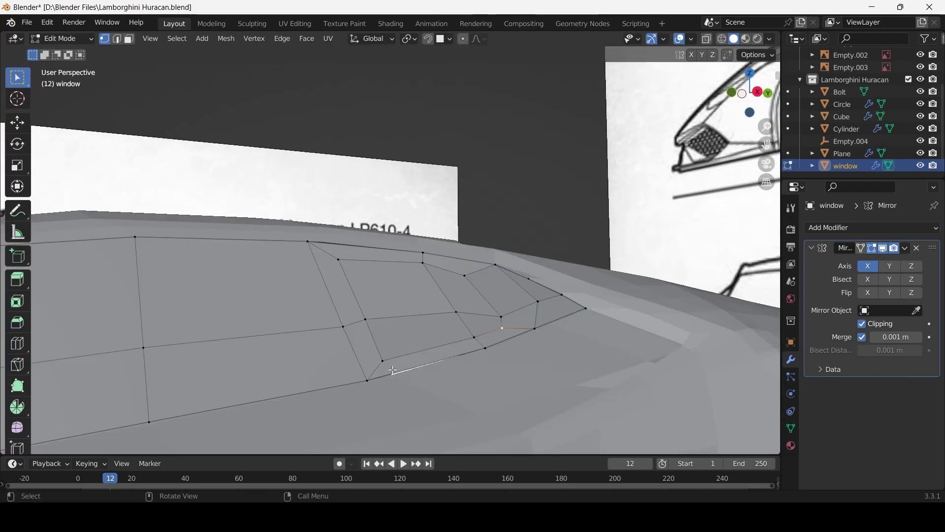
Lower window vertices along Z to the sketch's glass line, checking in perspective
key("KP_3")
key("alt+z")
key("g")
key("z")
left_click(407, 430)
key("alt+z")
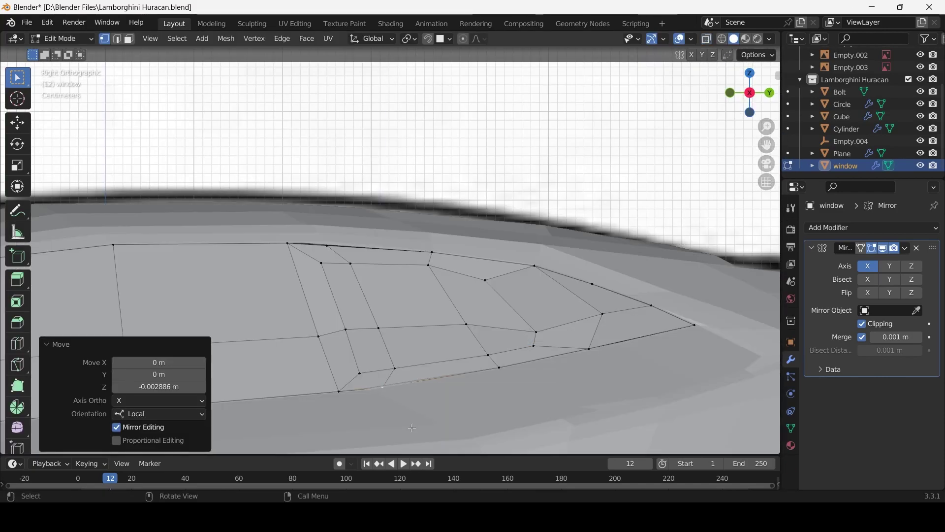
mouse_move(408, 430)
middle_mouse_down()
mouse_move(510, 424)
mouse_move(322, 239)
middle_mouse_up()
key("g")
key("z")
left_click(510, 426)
Back in side view, switch to face select and select the window's upper rim faces
key("KP_3")
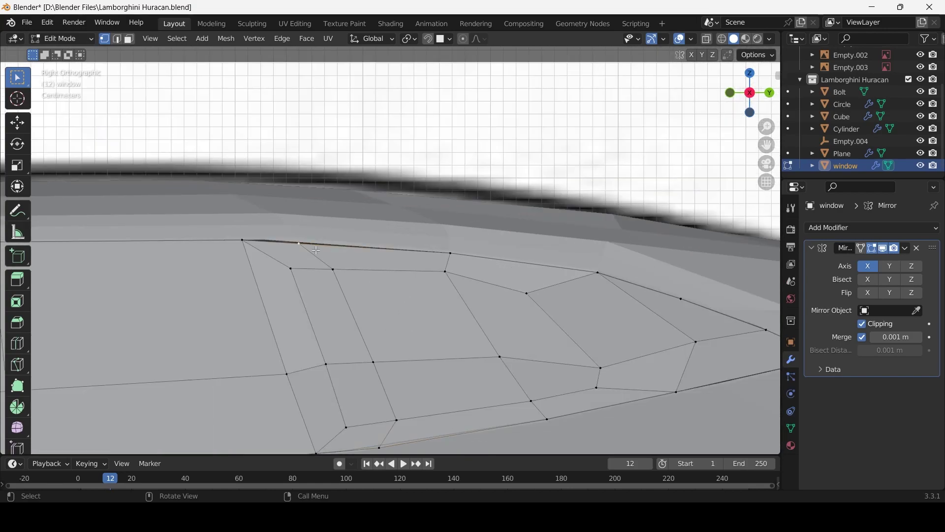
key("alt+z")
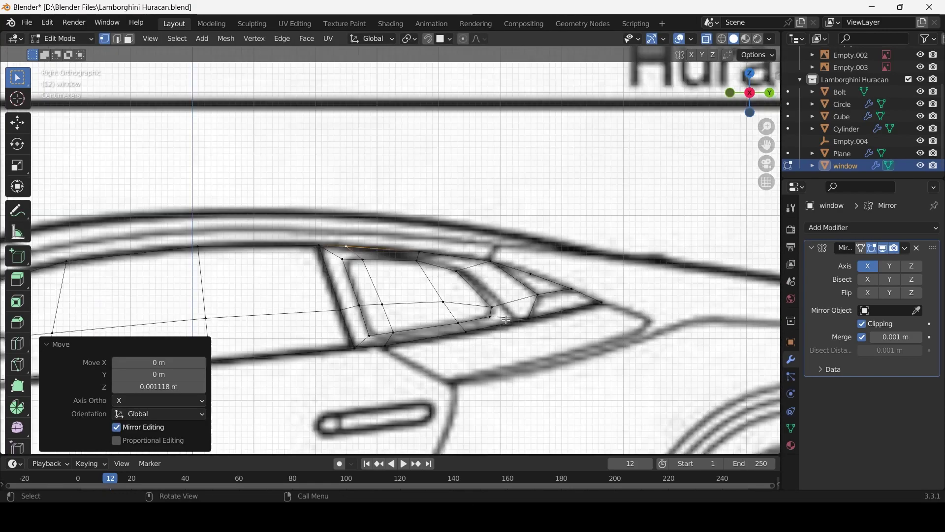
key("alt+z")
key("3")
left_click(381, 253, "shift")
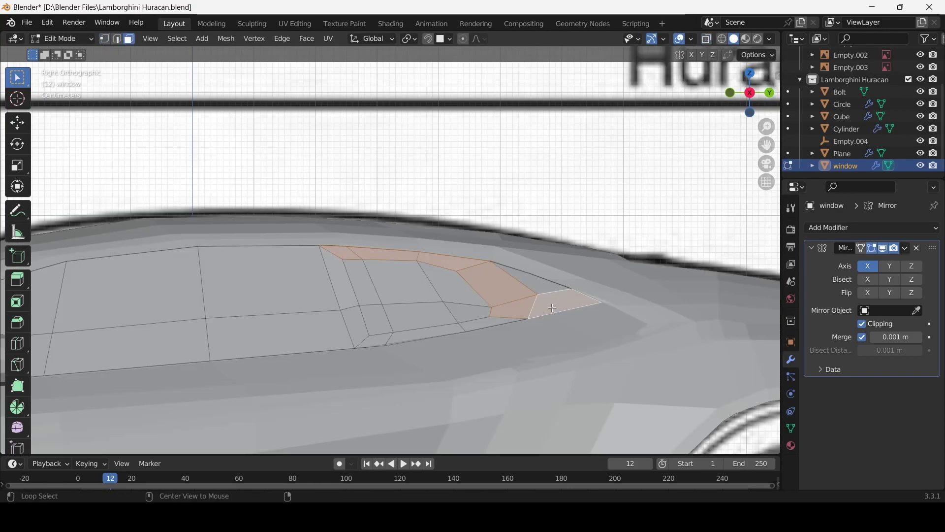
Complete the face ring around the rear quarter window and check it from the side
key("alt+z")
left_click(376, 339, "shift")
key("alt+z")
mouse_move(377, 339)
middle_mouse_down()
mouse_move(508, 280)
mouse_move(311, 313)
middle_mouse_up()
key("KP_3")
Reposition the selected quarter-window frame faces and inspect them from the rear
key("alt+z")
key("alt+z")
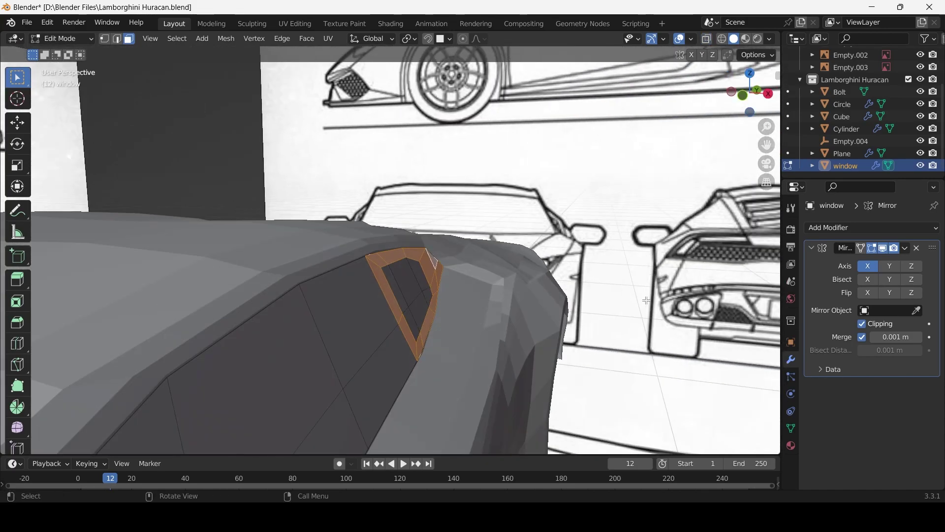
left_click(301, 313)
key("KP_3")
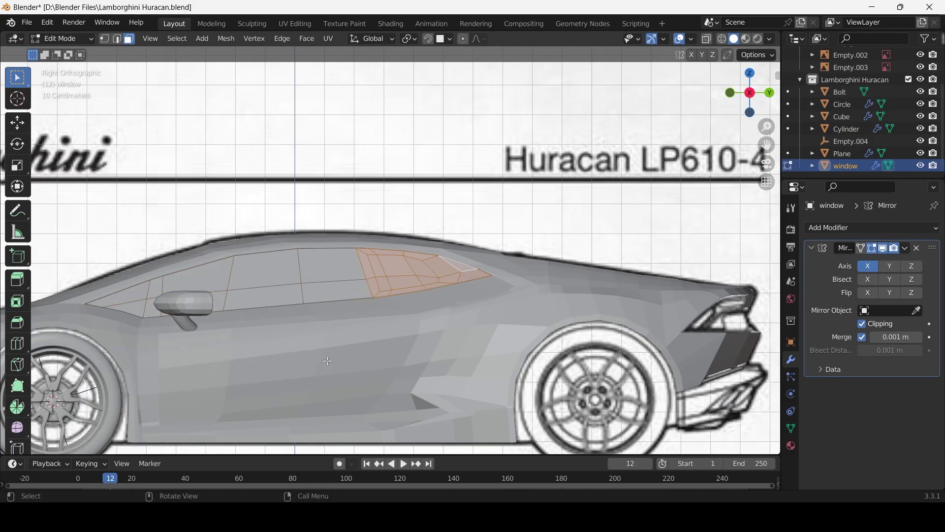
key("KP_Decimal")
middle_click_drag(302, 313, 551, 325)
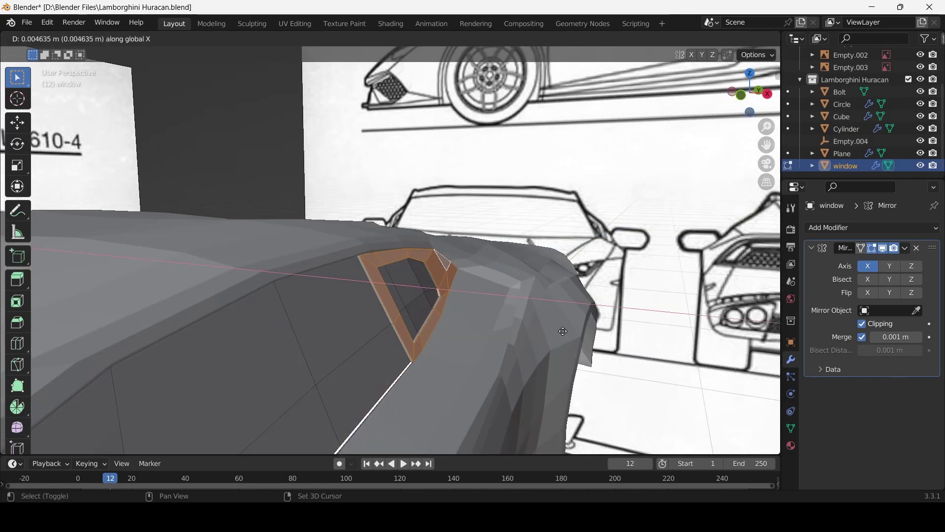
left_click(563, 331)
key("KP_3")
mouse_move(437, 324)
middle_mouse_down()
mouse_move(557, 311)
mouse_move(501, 336)
mouse_move(460, 371)
middle_mouse_up()
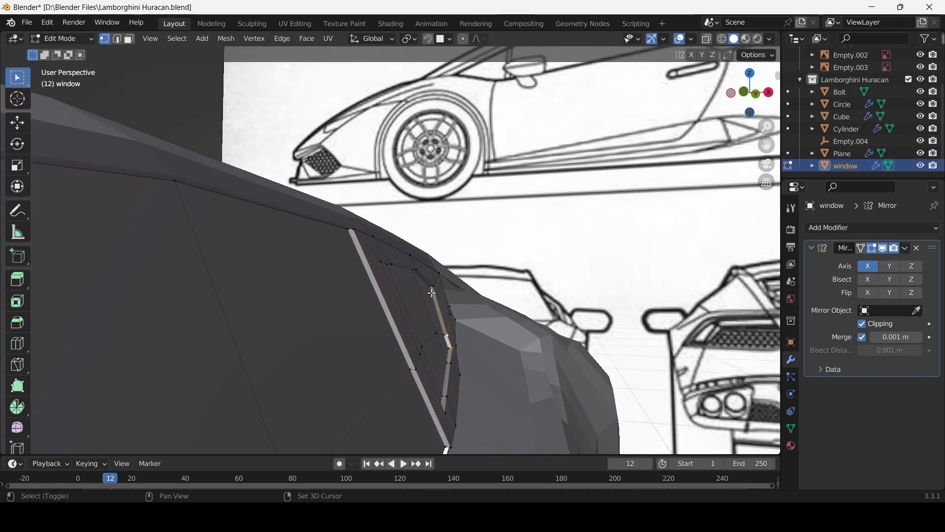
Shift the frame faces sideways along X and check them against the whole car
key("g")
key("x")
key("x")
key("x")
left_click(459, 371)
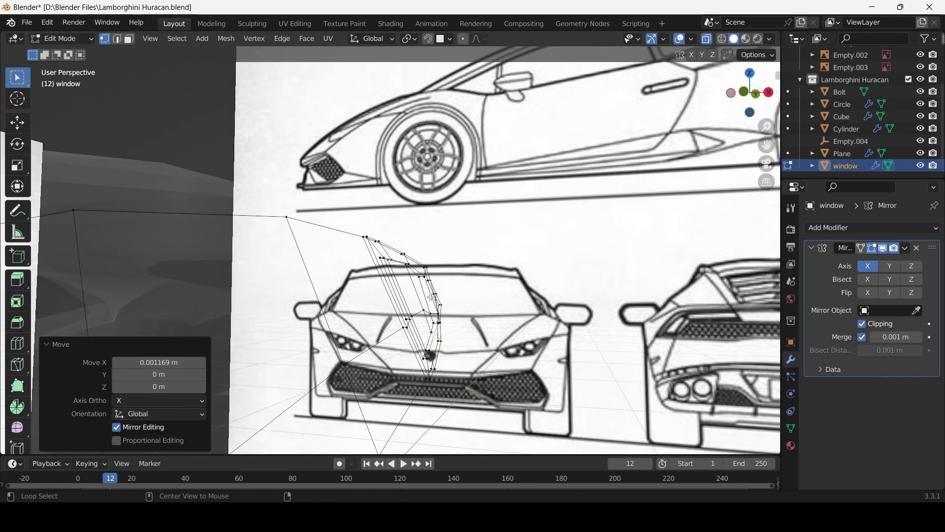
key("Tab")
mouse_move(460, 371)
middle_mouse_down()
mouse_move(294, 348)
mouse_move(318, 320)
mouse_move(295, 293)
mouse_move(428, 334)
mouse_move(285, 314)
mouse_move(302, 287)
mouse_move(186, 321)
middle_mouse_up()
key("Tab")
Bevel the frame edges and confirm a further move along the width axis
scroll(296, 293, "up", 5)
scroll(296, 293, "up", 3)
left_click(343, 302)
left_click(446, 340)
scroll(301, 287, "up", 4)
scroll(185, 321, "up", 3)
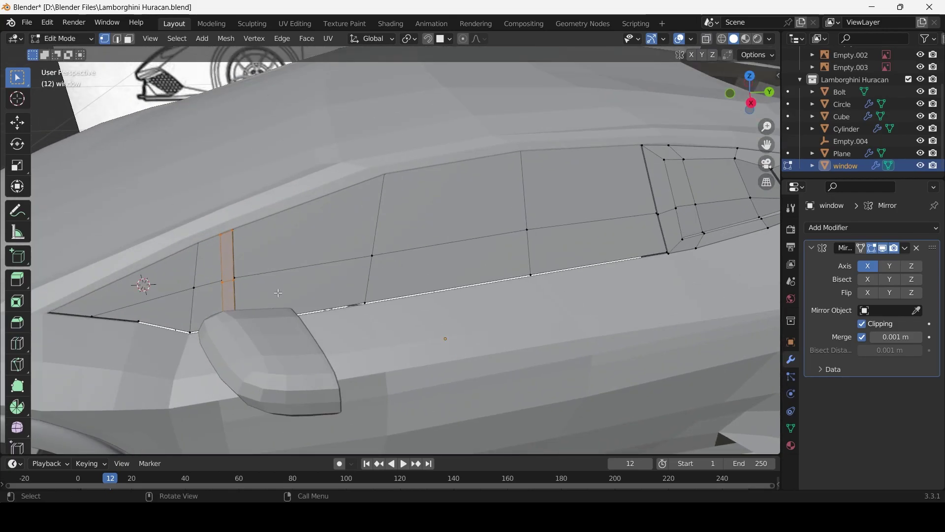
Select the edge loop beside the door mirror and inspect it from the side
mouse_move(271, 289)
middle_mouse_down()
mouse_move(776, 328)
mouse_move(665, 409)
mouse_move(664, 386)
mouse_move(623, 363)
mouse_move(569, 380)
mouse_move(453, 305)
mouse_move(513, 319)
middle_mouse_up()
left_click(453, 305, "alt")
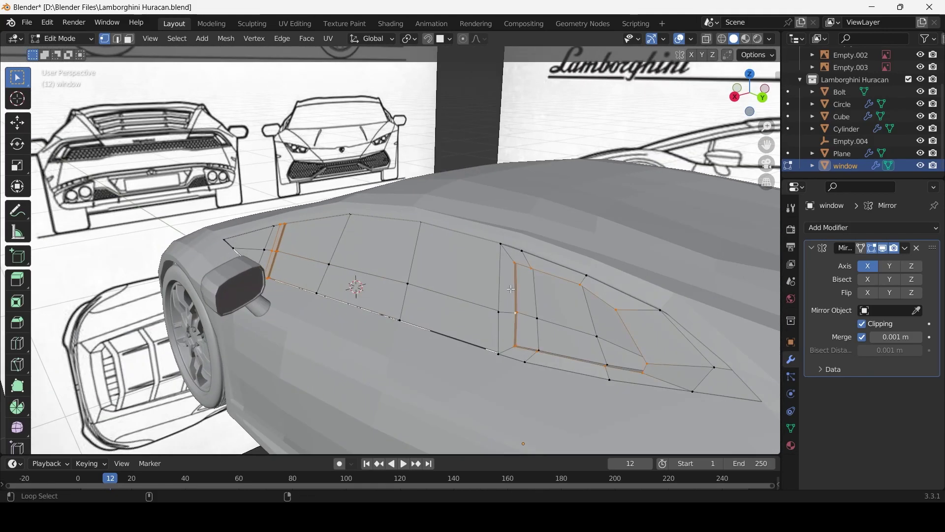
middle_click_drag(736, 386, 606, 290)
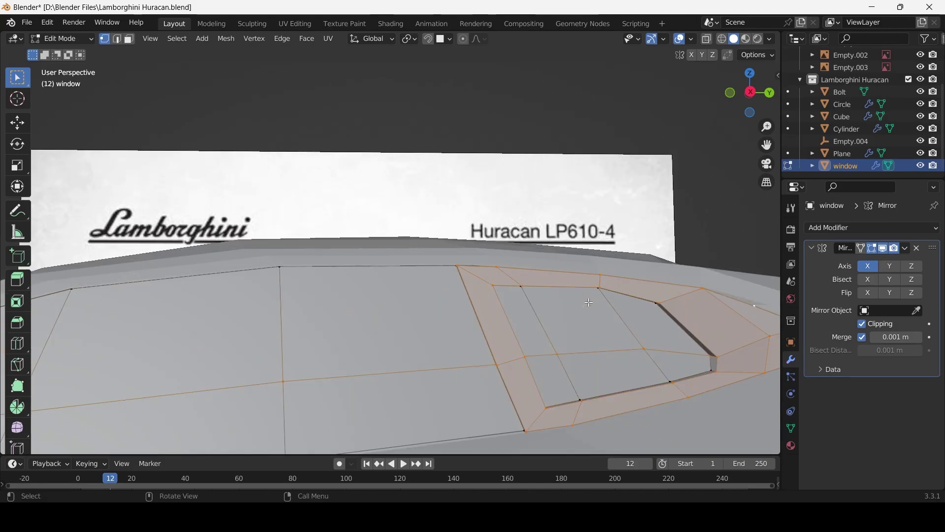
scroll(645, 406, "up", 3)
mouse_move(662, 309)
middle_mouse_down()
mouse_move(645, 406)
mouse_move(507, 306)
mouse_move(426, 229)
middle_mouse_up()
scroll(674, 408, "down", 3)
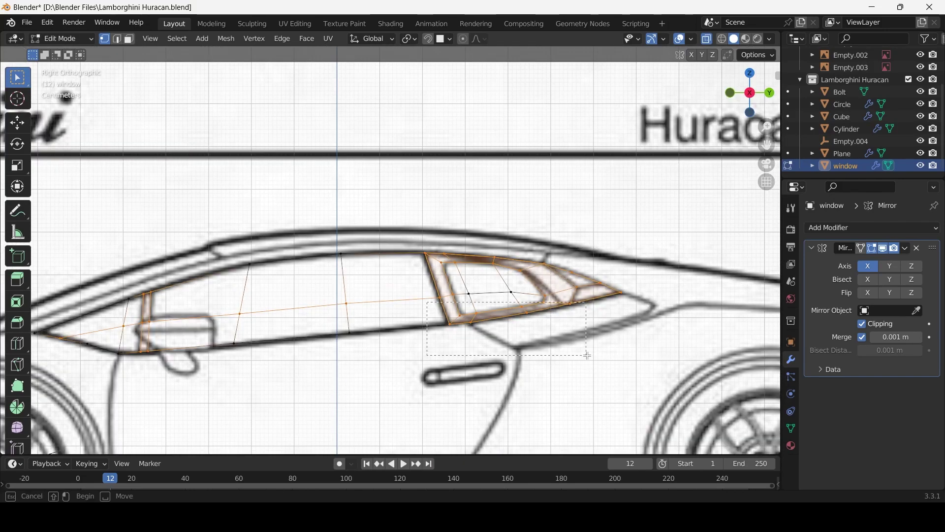
Separate the selected rear window frame faces into their own object, window.001
left_click_drag(132, 370, 132, 370)
middle_click_drag(132, 370, 177, 315)
key("p")
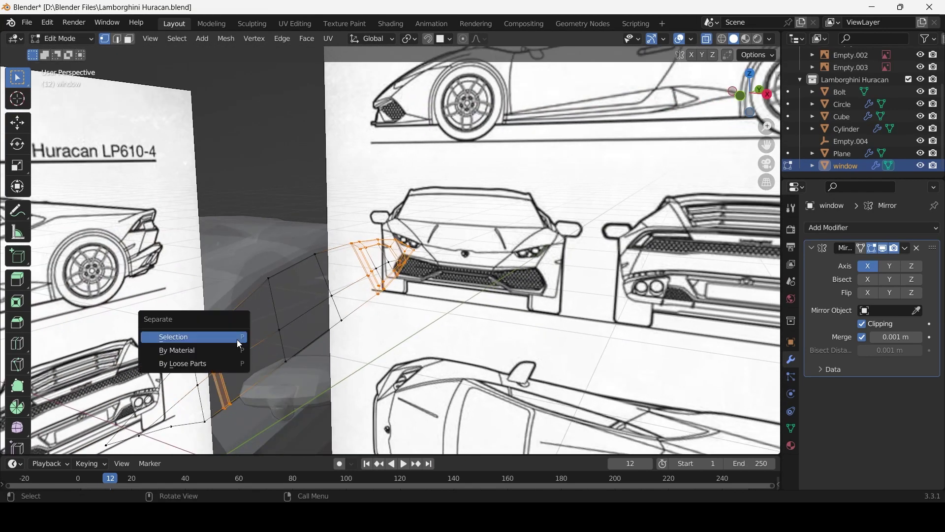
left_click(190, 331)
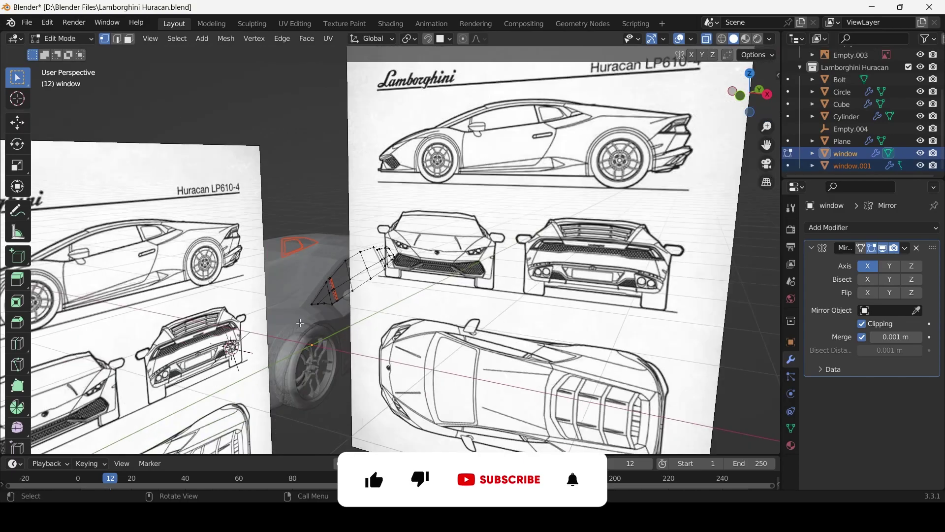
Return to Object Mode and view the car straight from the front
mouse_move(541, 271)
middle_mouse_down()
mouse_move(374, 320)
mouse_move(310, 314)
mouse_move(279, 415)
middle_mouse_up()
scroll(370, 325, "up", 4)
key("g")
key("x")
key("Escape")
key("KP_3")
key("Tab")
key("KP_1")
scroll(382, 273, "up", 8)
Add a six-sided cylinder and rotate it 90° about X to face front
key("shift+a")
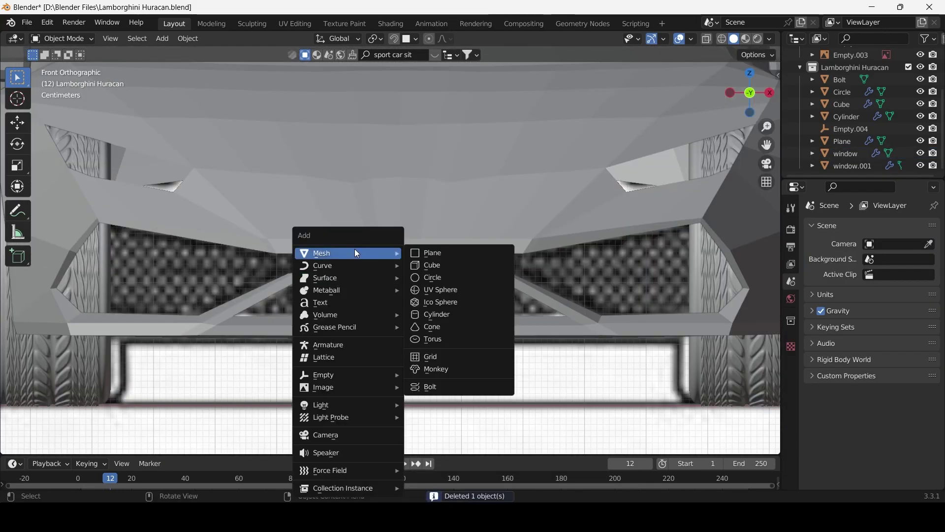
left_click(443, 315)
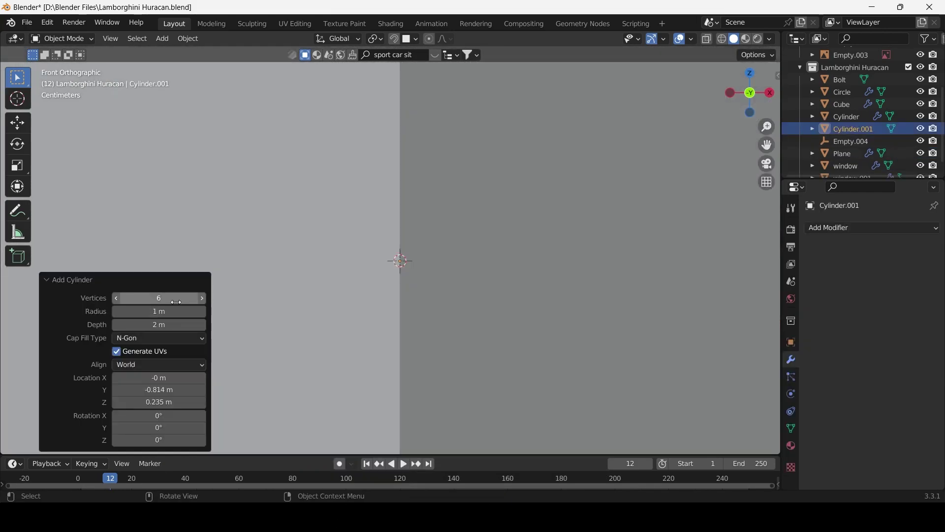
scroll(397, 338, "down", 5)
key("Tab")
key("r")
key("x")
key("9")
key("0")
Shrink the hexagon and check it against the car
key("Return")
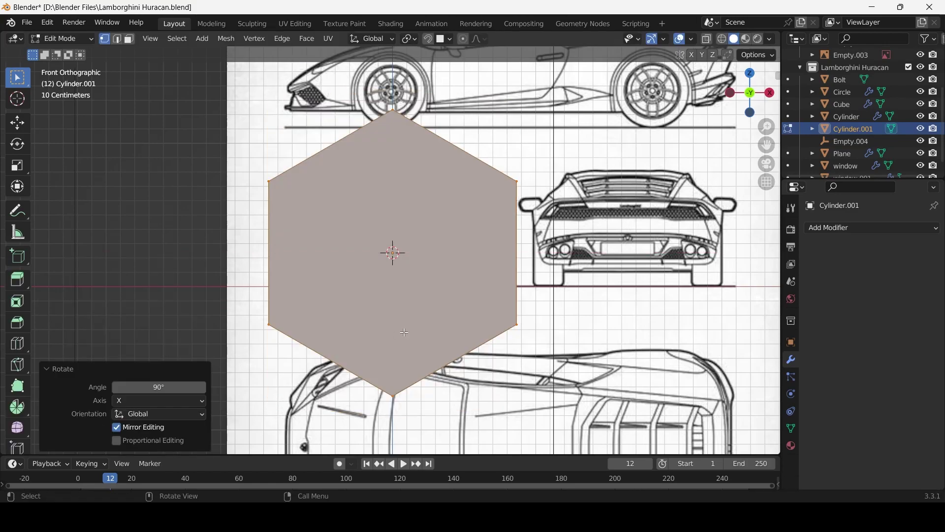
key("s")
left_click(449, 295)
scroll(449, 296, "down", 3)
middle_click_drag(449, 295, 921, 143)
key("Tab")
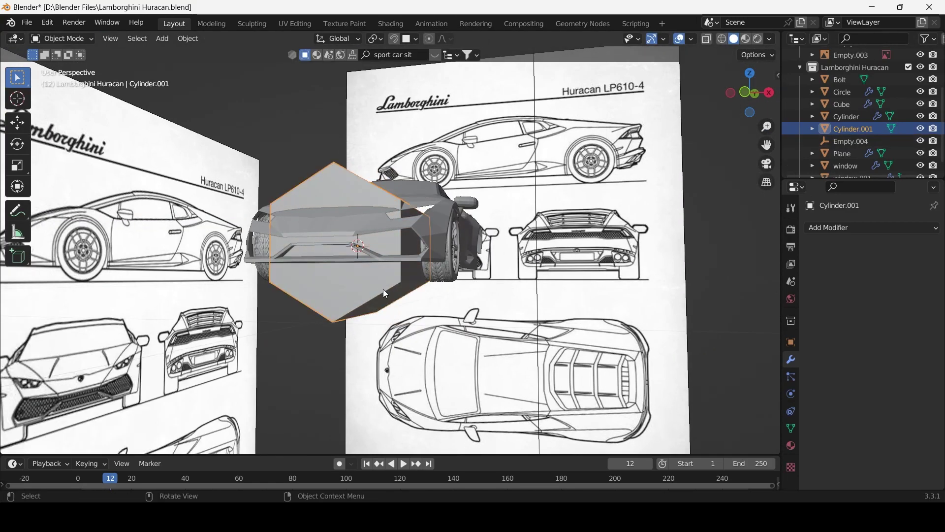
Inset the hexagon face and delete the inner face to leave a ring
left_click(846, 81, "ctrl")
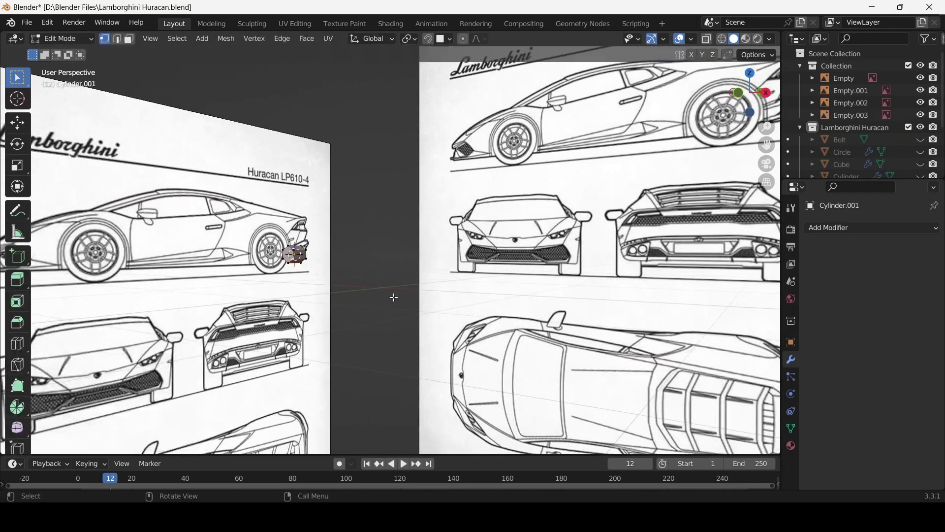
mouse_move(395, 297)
middle_mouse_down()
mouse_move(389, 259)
mouse_move(476, 205)
middle_mouse_up()
key("x")
key("KP_1")
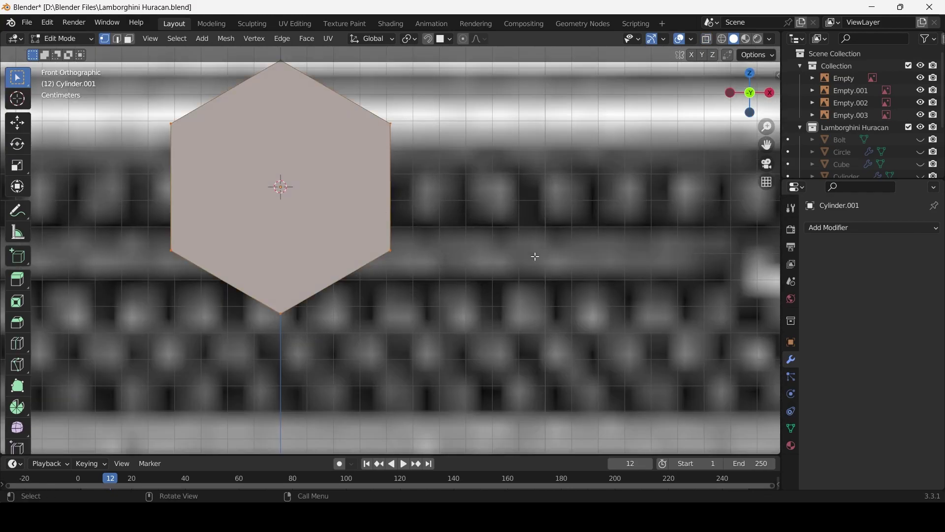
left_click(509, 250)
key("x")
left_click(447, 344)
Narrow the ring along X, rotate it 90° on Y and scale it to 0.632
key("s")
key("x")
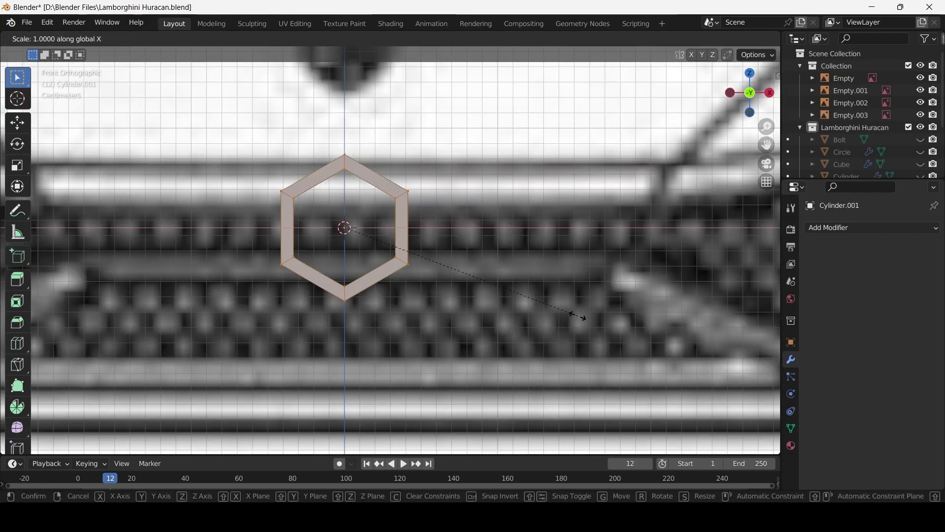
left_click(378, 265)
type("r90")
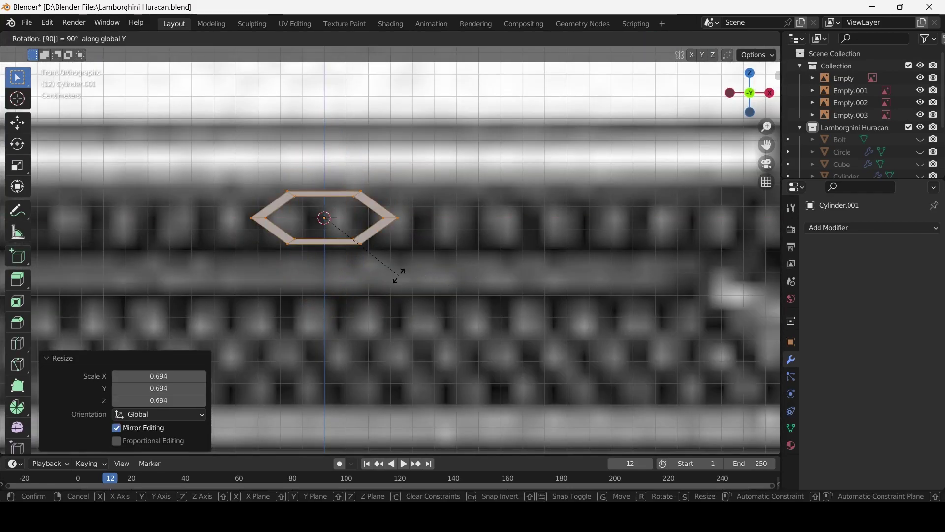
key("Return")
key("s")
left_click(492, 299)
scroll(373, 303, "up", 2)
Add an Array modifier to the hexagon, scale it to 0.32 and raise the count to 36
scroll(372, 304, "down", 4)
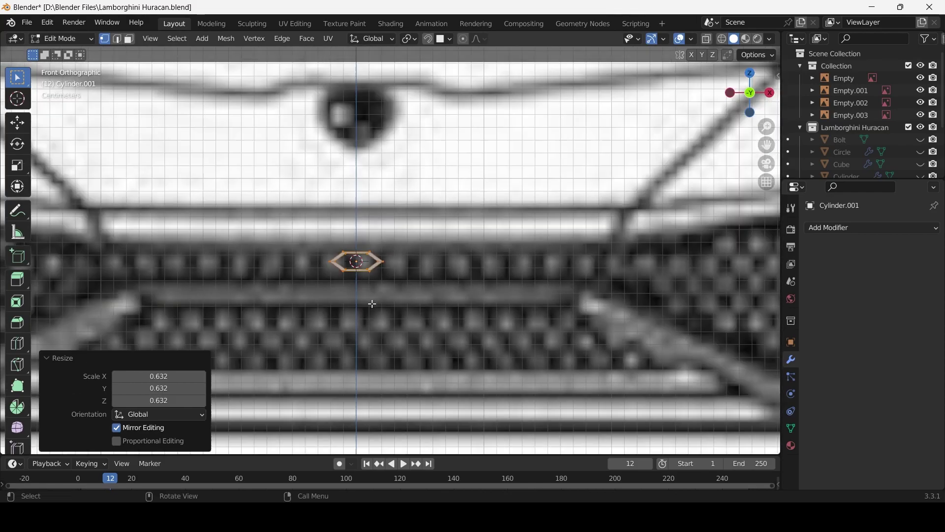
left_click(837, 228)
left_click(689, 265)
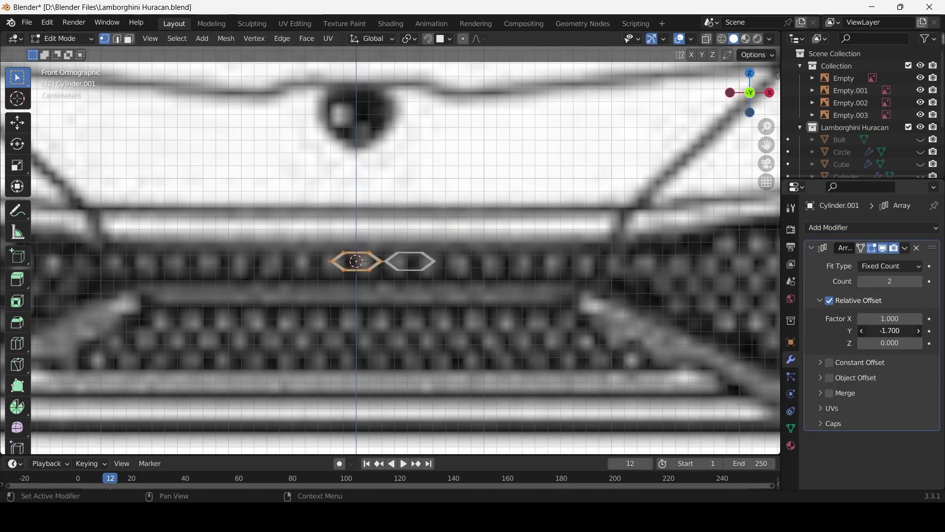
type("0")
key("Return")
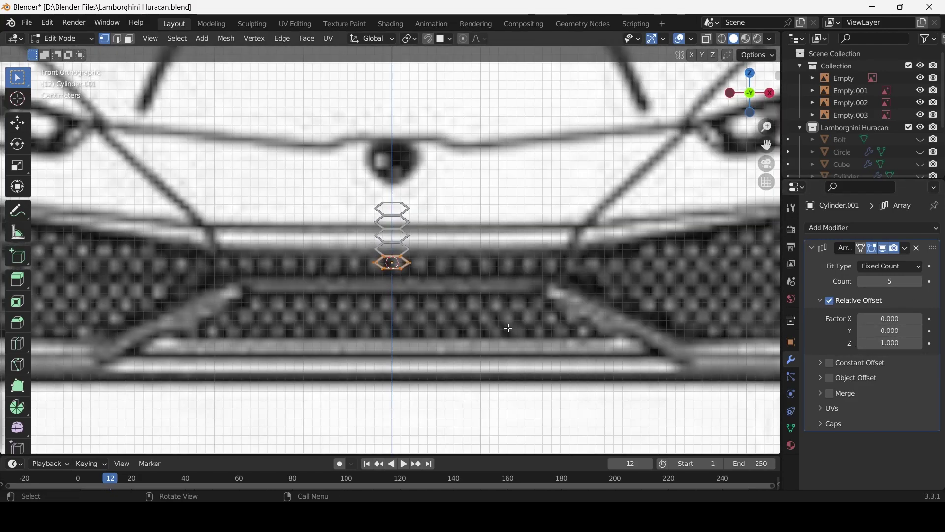
type("s.32")
key("Return")
mouse_move(890, 281)
left_mouse_down()
mouse_move(910, 281)
mouse_move(876, 281)
left_mouse_up()
scroll(467, 356, "down", 3)
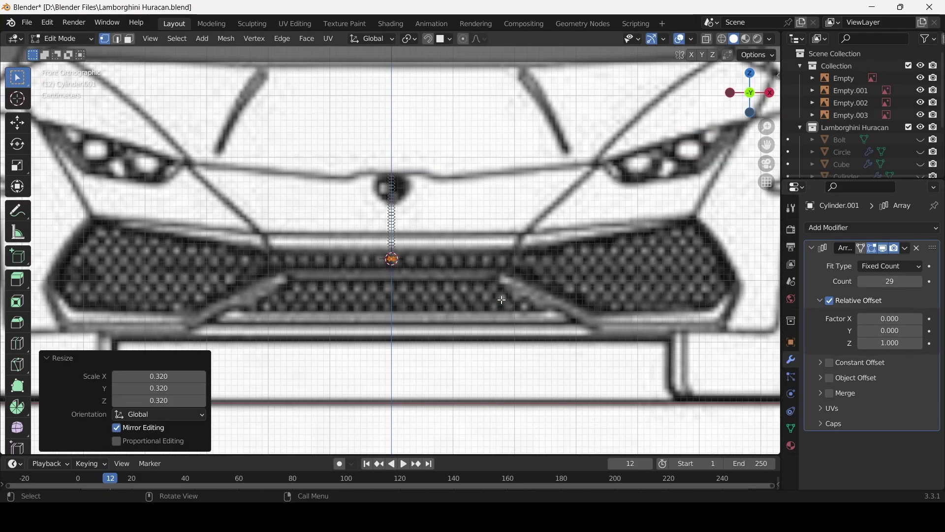
Lower the hexagon column along Z and apply the Array modifier
key("g")
key("z")
left_click(471, 363)
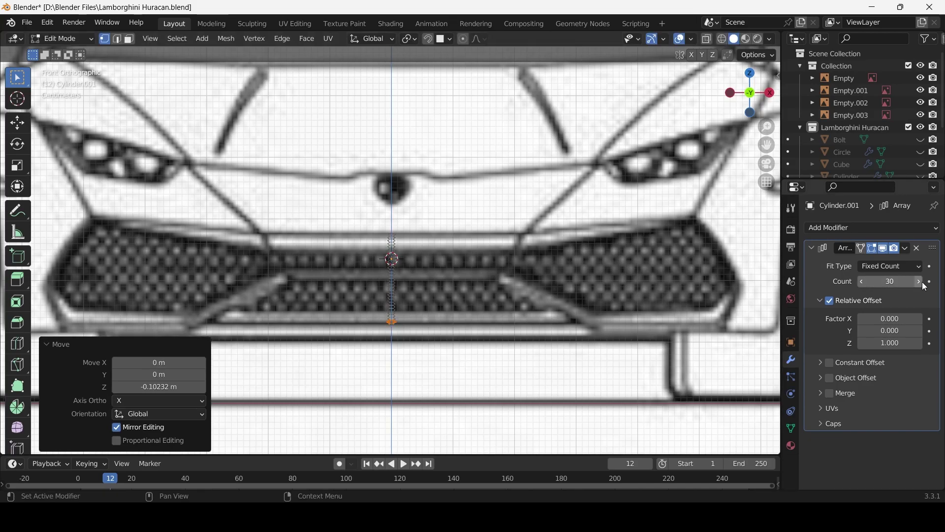
scroll(922, 282, "up", 7, "ctrl")
scroll(526, 272, "up", 2)
scroll(493, 323, "down", 2)
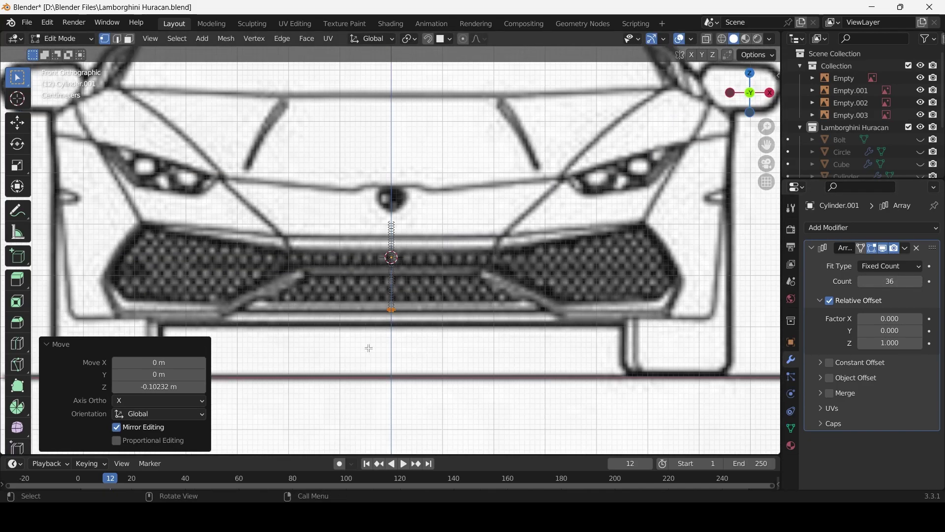
scroll(388, 346, "up", 3)
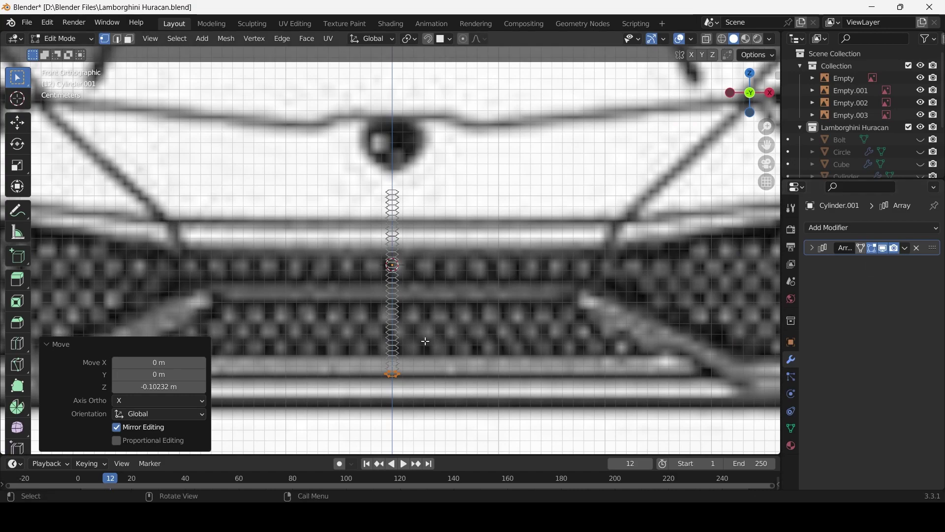
left_click(905, 248)
key("Tab")
key("ctrl+a")
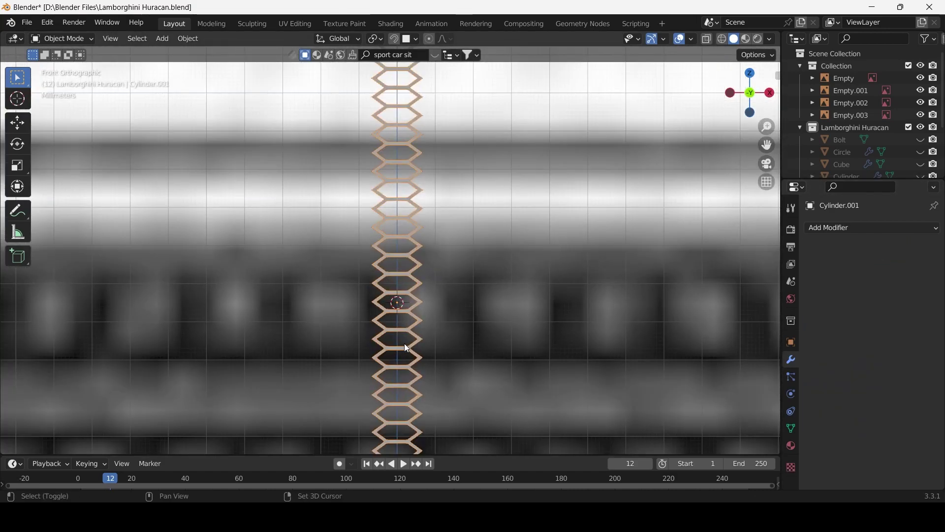
Duplicate the hexagon strip, then cancel and undo the copy
key("shift+d")
left_click(420, 347)
scroll(493, 376, "up", 5)
scroll(414, 276, "up", 3)
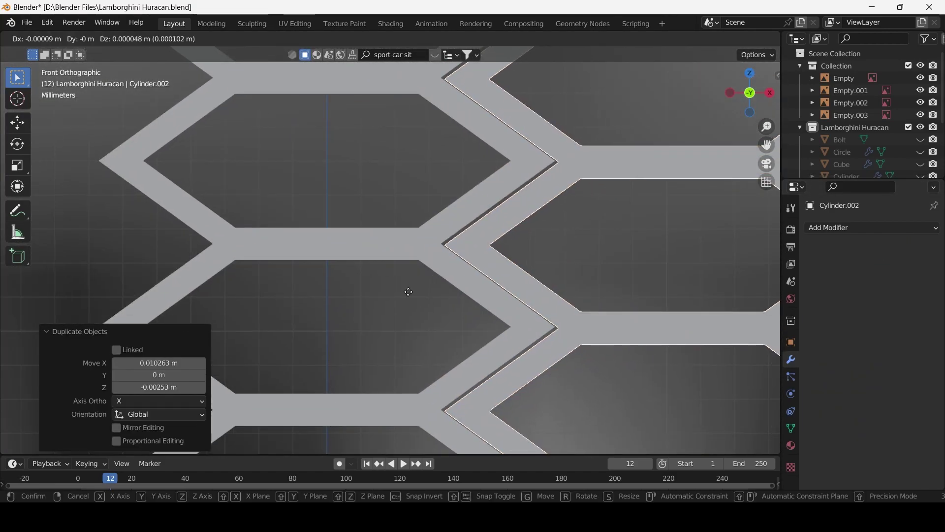
right_click(382, 277)
key("ctrl+z")
scroll(384, 279, "down", 5)
scroll(409, 349, "down", 4)
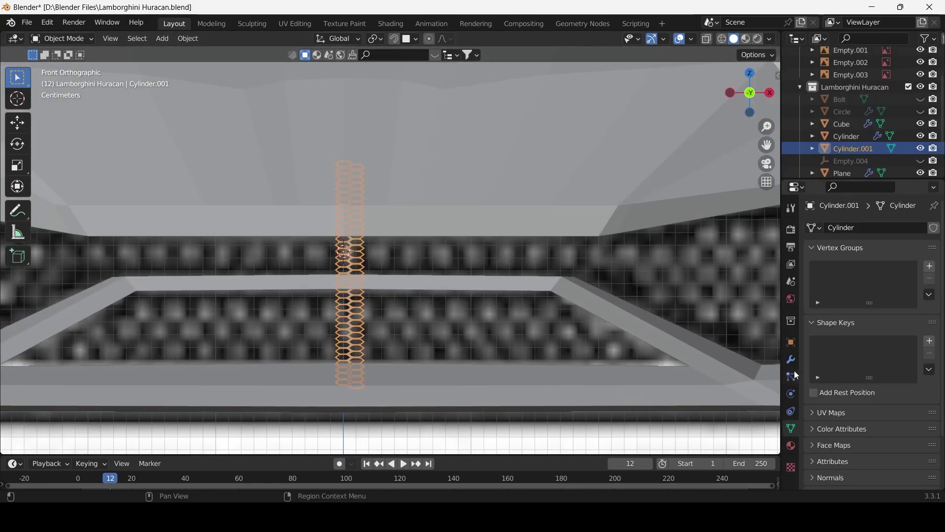
Add a second Array modifier with X offset factor 0.855 and count 30
left_click(871, 228)
left_click(685, 261)
left_click(862, 318)
scroll(345, 275, "up", 8)
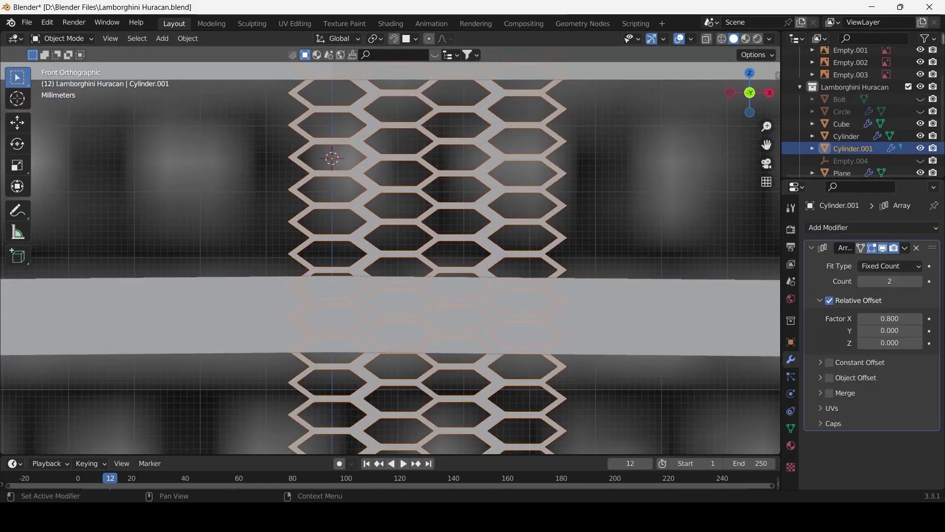
left_click_drag(895, 319, 877, 319)
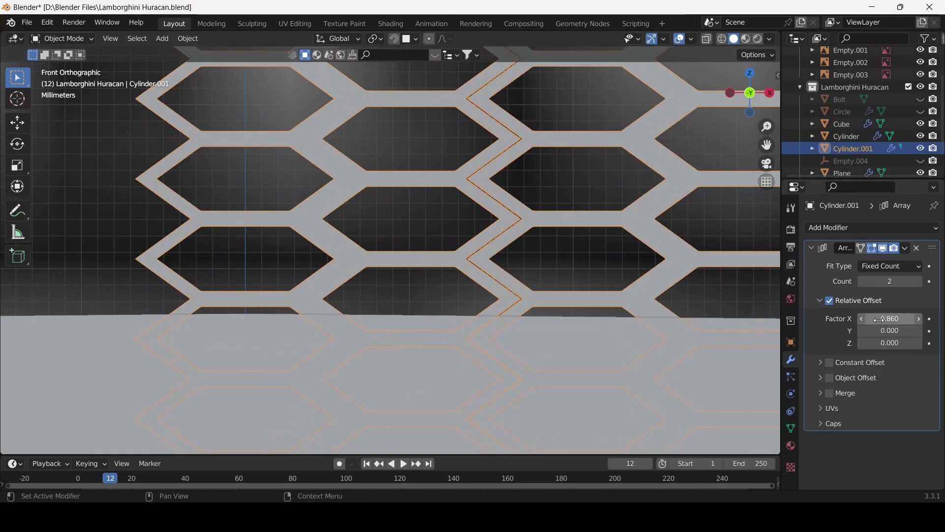
mouse_move(886, 281)
left_mouse_down()
mouse_move(909, 273)
mouse_move(901, 281)
left_mouse_up()
scroll(532, 305, "down", 3)
scroll(580, 295, "down", 3)
scroll(623, 289, "down", 3)
scroll(623, 289, "up", 3)
Check the honeycomb grille in front view and enter Edit Mode
mouse_move(541, 305)
middle_mouse_down()
mouse_move(563, 315)
mouse_move(443, 320)
middle_mouse_up()
key("KP_1")
scroll(421, 317, "up", 3)
key("Tab")
scroll(356, 222, "up", 3)
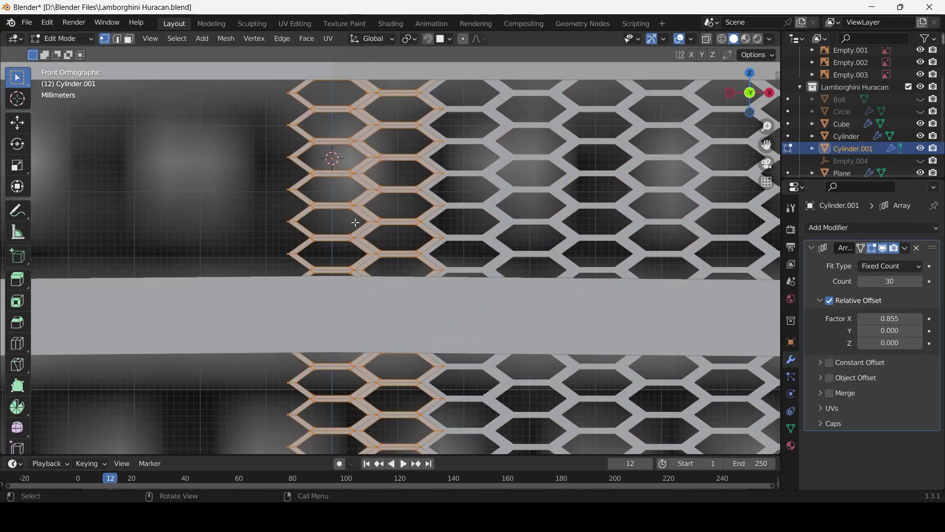
Add a Mirror modifier on the X axis to the hexagon grille
scroll(356, 222, "down", 3)
left_click(865, 227)
left_click(724, 377)
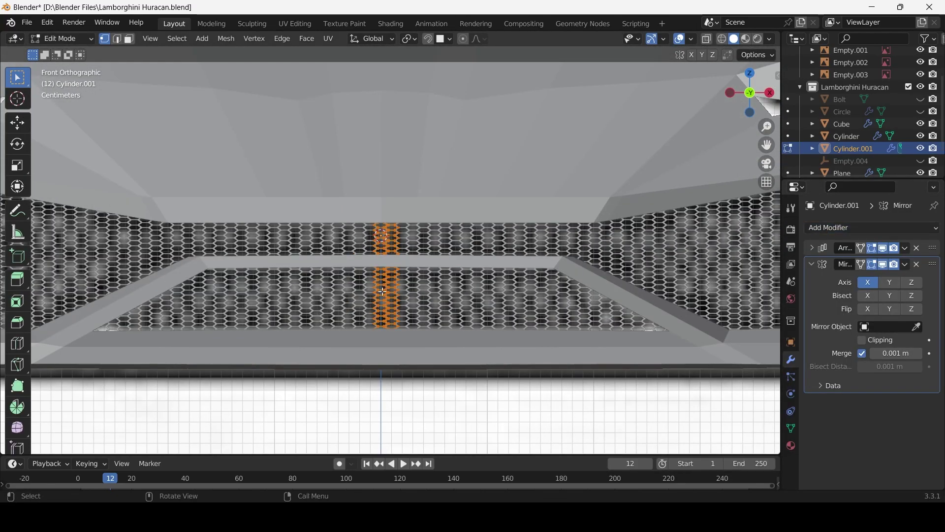
scroll(289, 287, "up", 4)
scroll(290, 287, "down", 3)
scroll(290, 287, "up", 3)
Shift the strip along X and check the mirrored grille from the front
key("g")
key("x")
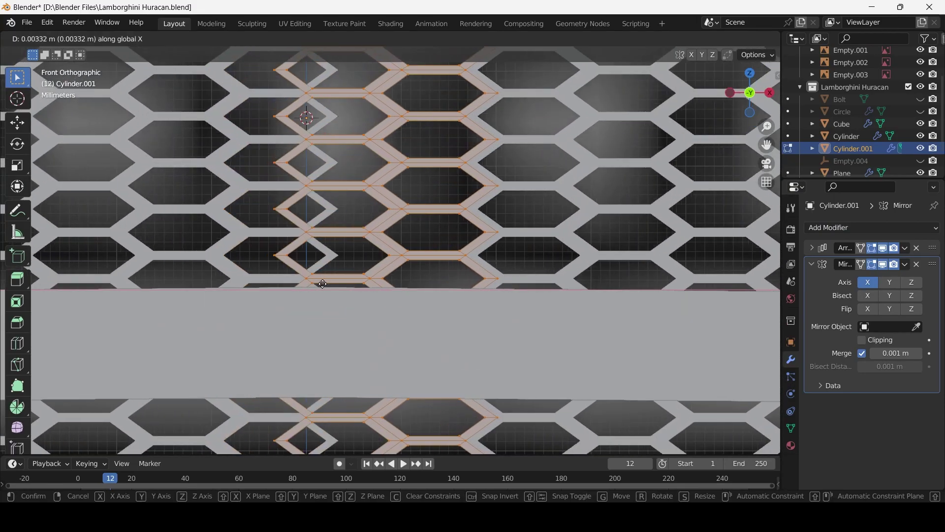
left_click(342, 289)
scroll(340, 288, "down", 6)
middle_click_drag(340, 288, 332, 284)
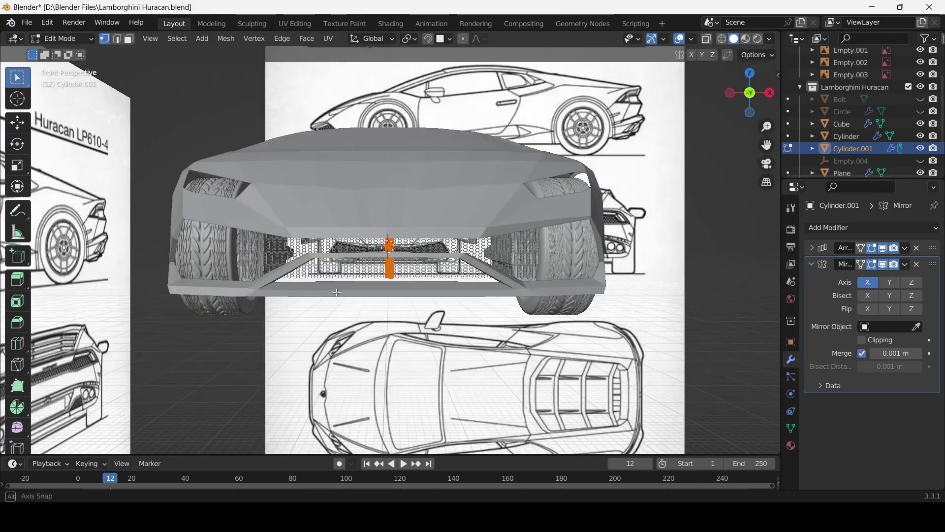
scroll(330, 283, "up", 2)
key("KP_1")
scroll(330, 283, "up", 5)
scroll(330, 283, "up", 4)
scroll(329, 283, "down", 9)
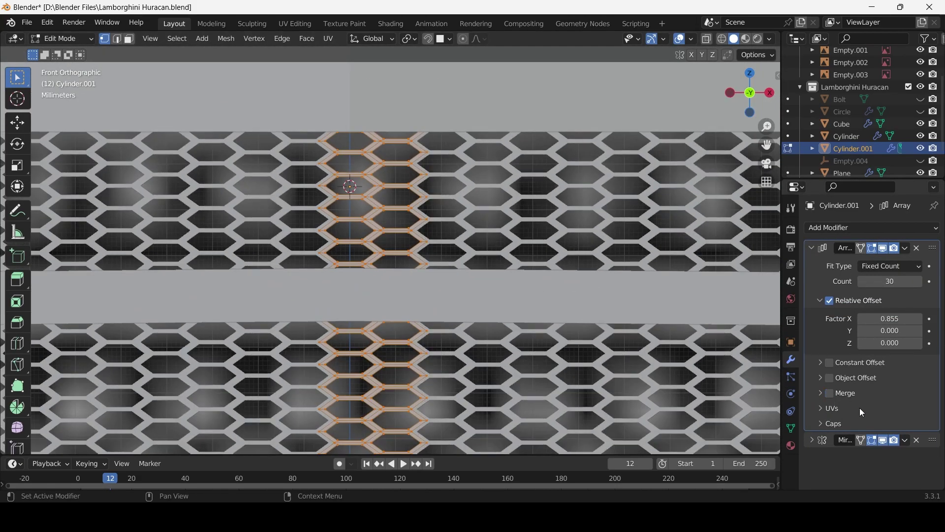
Enable Merge at 0.001 m in the Array modifier and collapse its panel
left_click(830, 392)
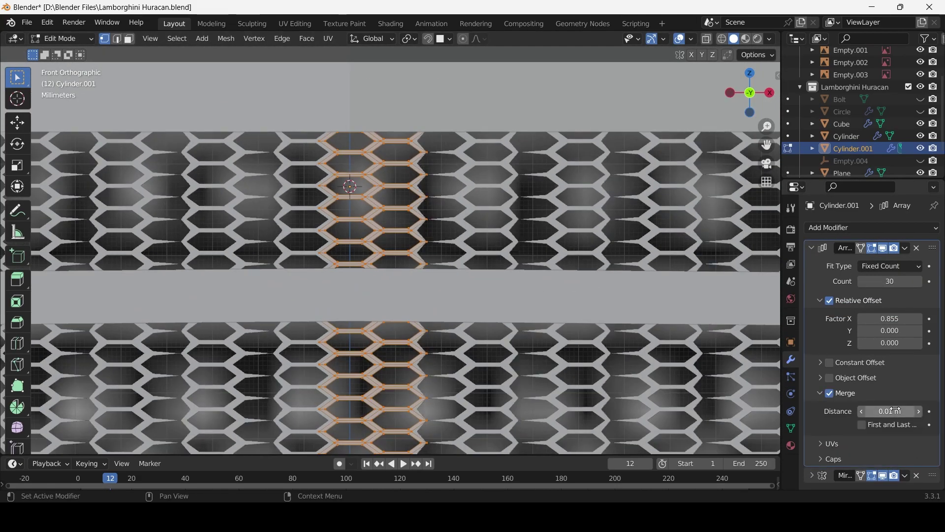
scroll(374, 275, "down", 6)
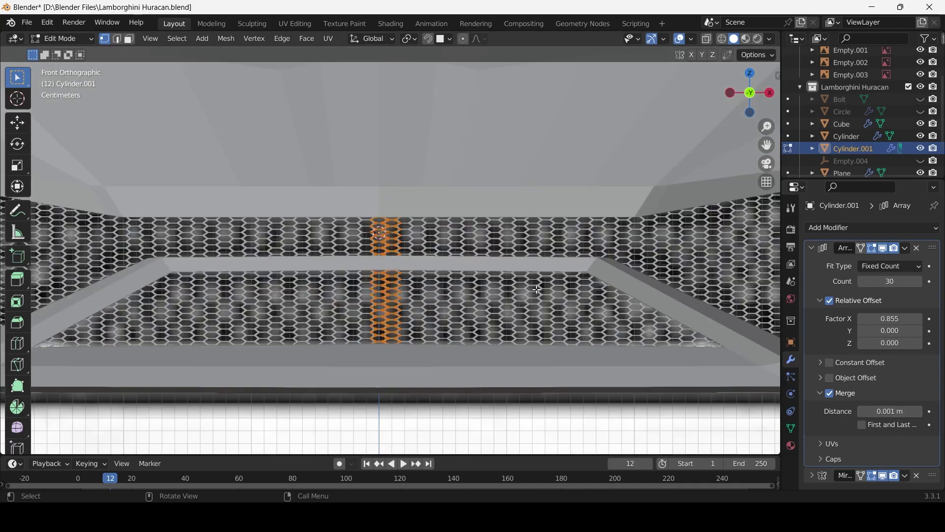
scroll(374, 276, "down", 3)
left_click(812, 248)
scroll(346, 309, "down", 1)
Move the hexagon strip −0.6166 m along Y toward the car's nose
key("KP_3")
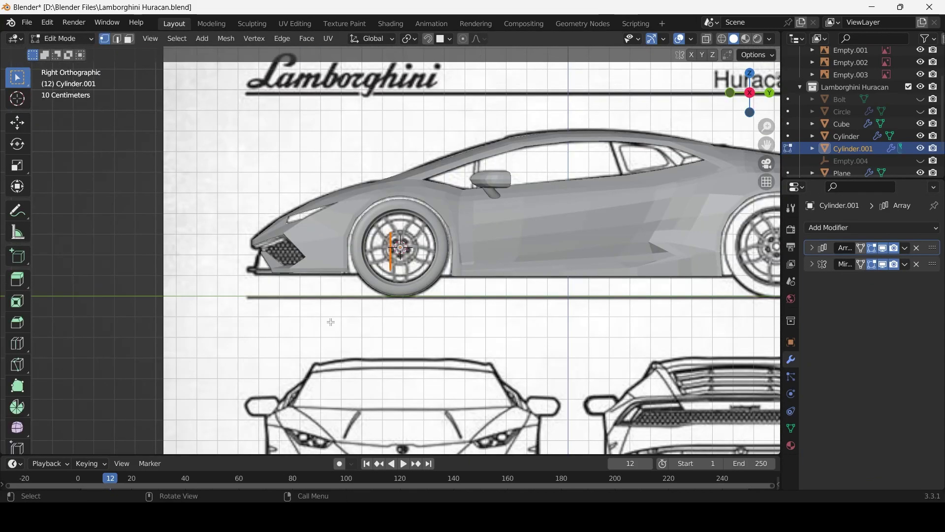
scroll(207, 320, "up", 3)
key("g")
key("y")
left_click(197, 332)
Rotate the strip −38° in side view to follow the slanted intake
key("KP_7")
middle_click_drag(251, 345, 295, 315)
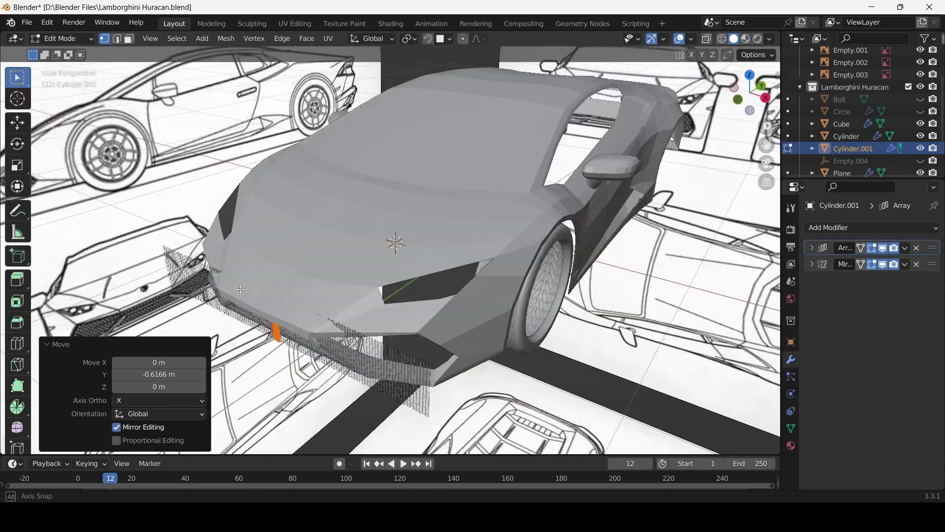
key("KP_3")
scroll(311, 302, "up", 3)
left_click(296, 226)
scroll(295, 232, "down", 3)
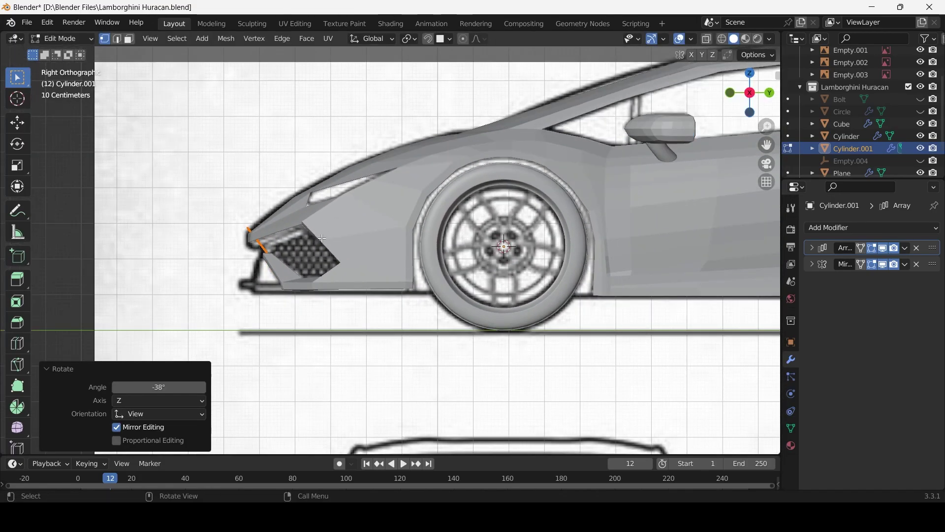
scroll(310, 256, "up", 1)
scroll(312, 259, "up", 2)
scroll(334, 276, "down", 1)
middle_click_drag(334, 276, 596, 227)
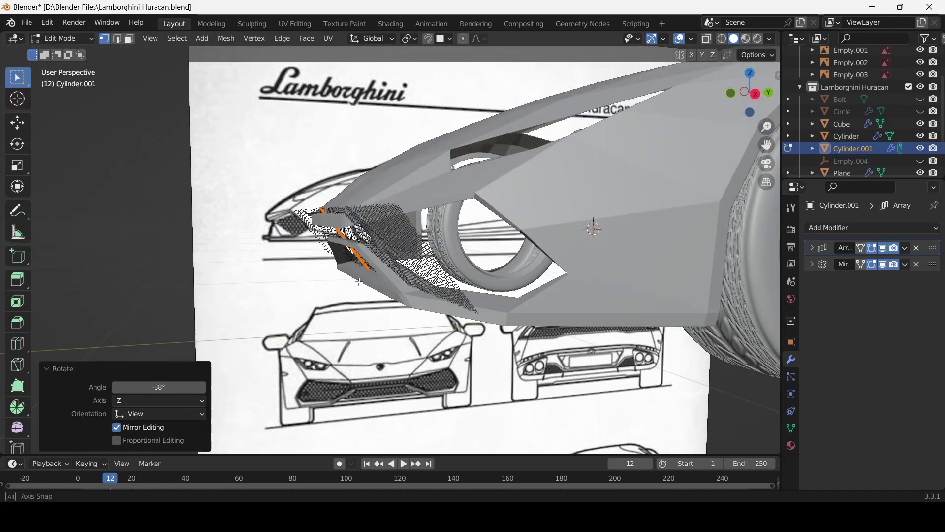
Tilt the strip 34.7° about X to sit inside the front intake
key("KP_1")
scroll(444, 269, "down", 1)
middle_click_drag(444, 268, 428, 296)
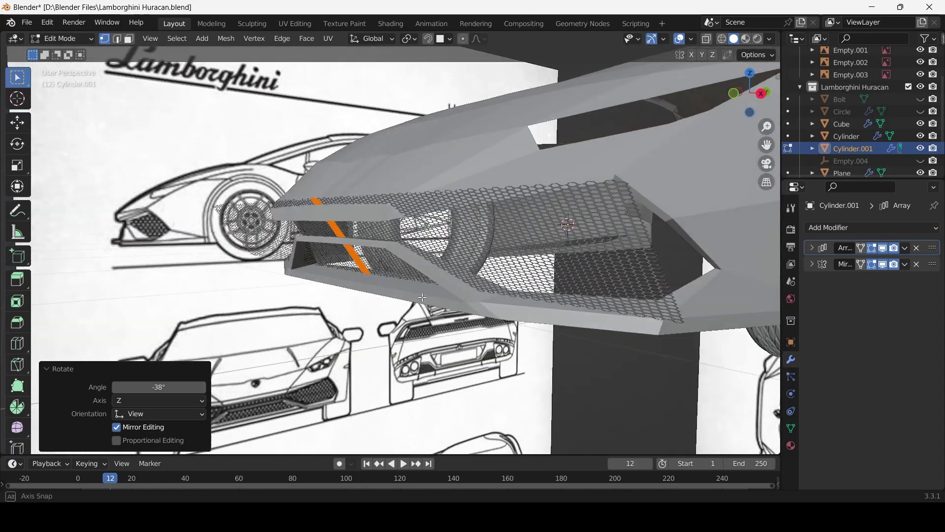
key("KP_1")
scroll(427, 295, "up", 1)
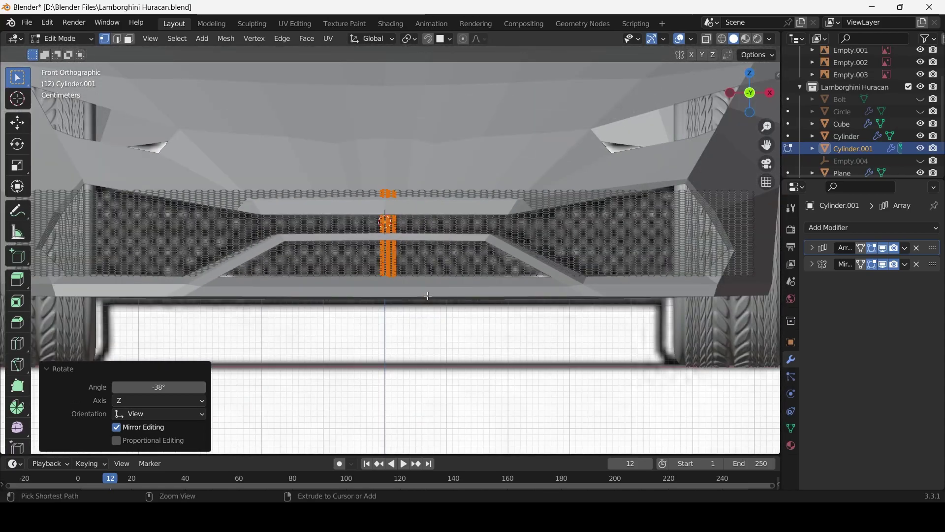
key("r")
key("Escape")
key("KP_3")
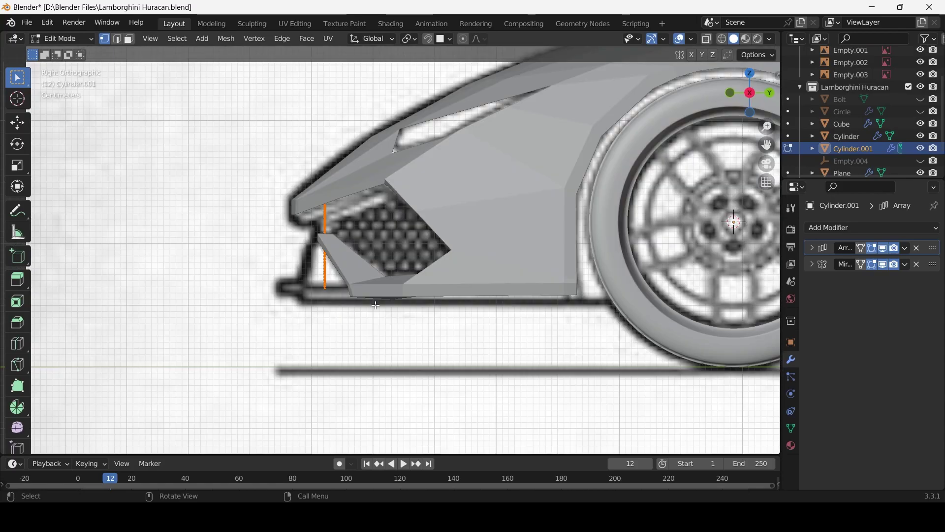
left_click(378, 321)
middle_click_drag(378, 321, 487, 275)
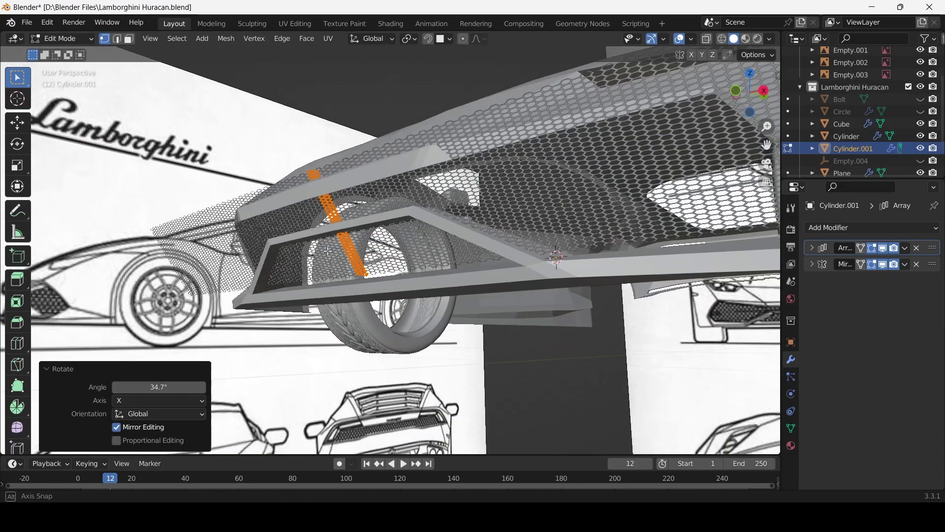
key("KP_1")
key("KP_Decimal")
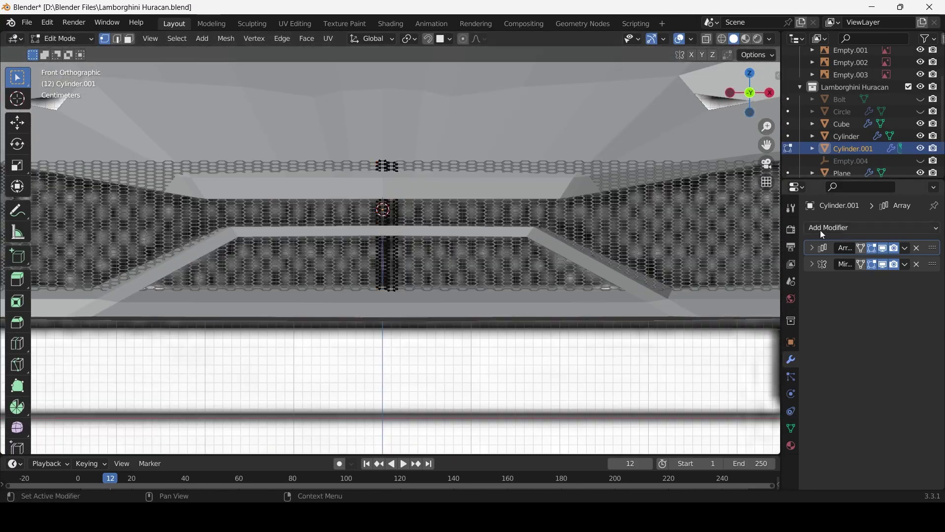
Add another Array modifier to the hexagon grille and change its X offset
left_click(861, 228)
left_click(689, 249)
left_click(893, 351)
type("0")
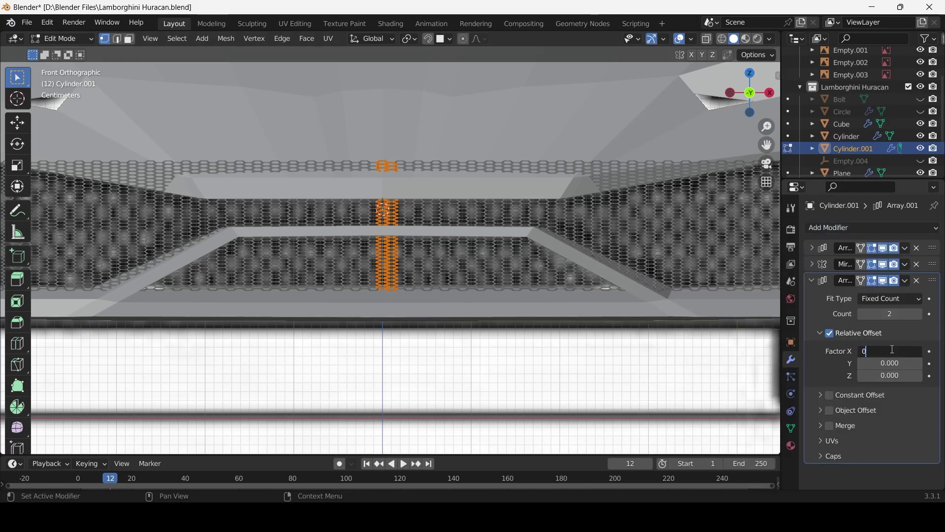
type("1")
key("Return")
middle_click_drag(689, 345, 778, 357)
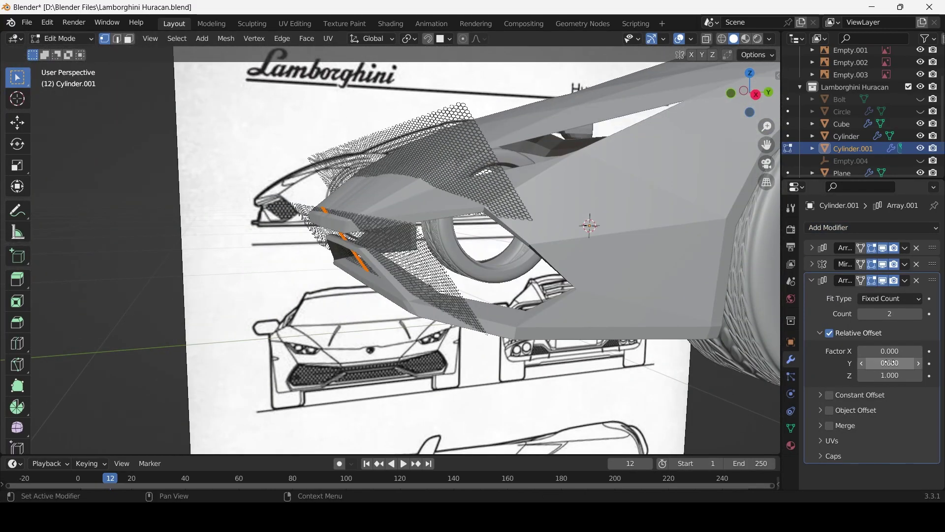
Set the new array's offset to 0.6, then shift it to Z to stack rows
left_click(891, 363)
type("0.6")
key("Return")
key("KP_1")
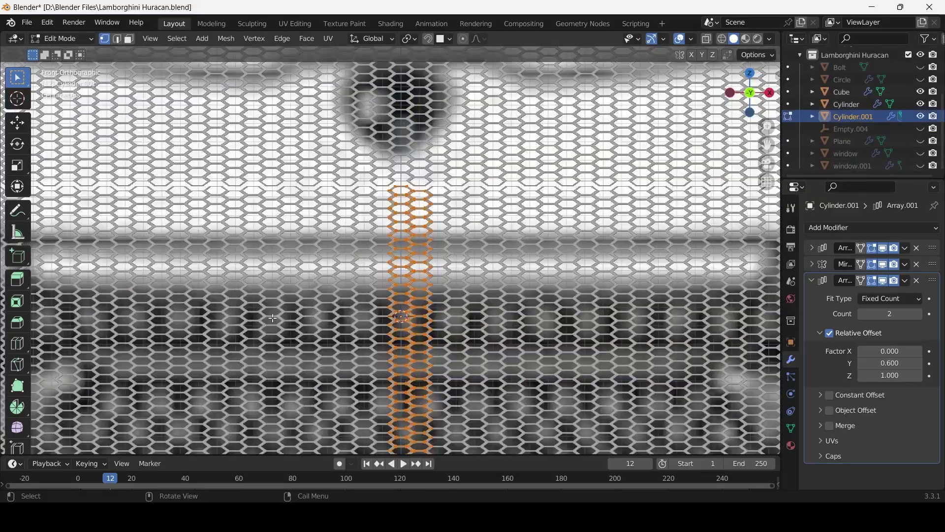
scroll(274, 318, "up", 4)
key("Return")
middle_click_drag(591, 296, 492, 320)
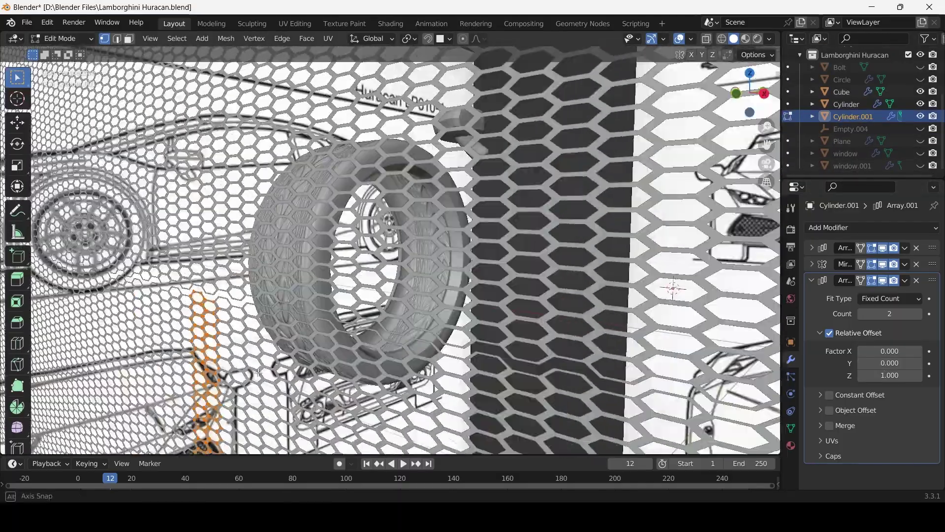
scroll(890, 375, "up", 3, "ctrl")
scroll(890, 375, "down", 5, "ctrl")
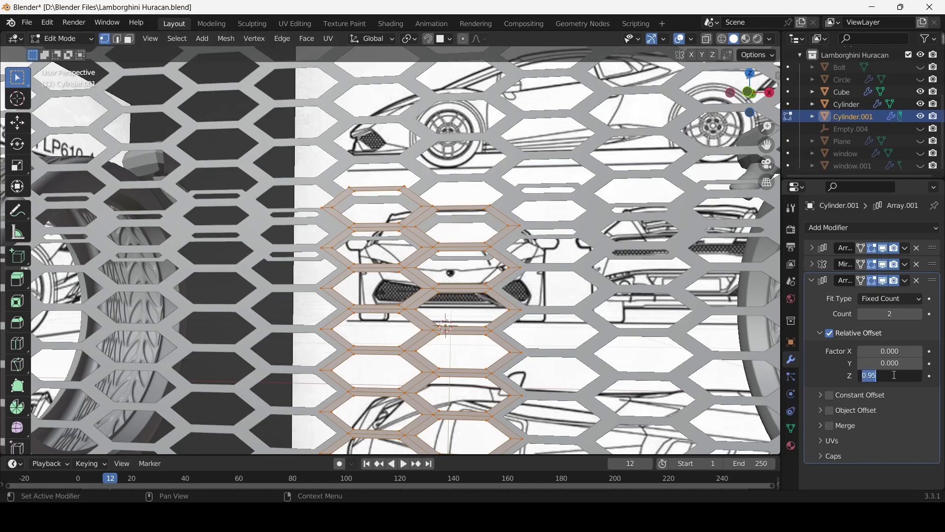
Fine-tune the vertical array offset to Z 0.986 so the hexagon rows line up
key("Return")
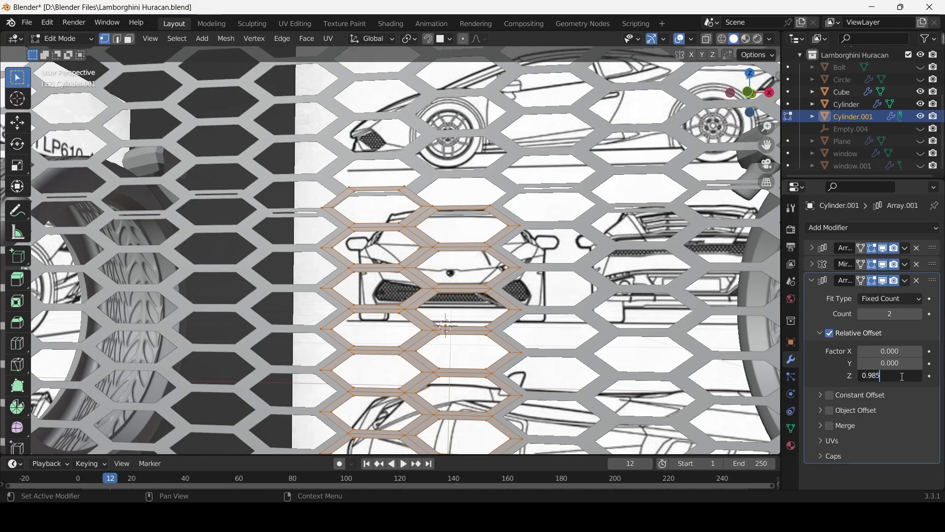
key("Return")
left_click_drag(903, 376, 910, 376)
key("Return")
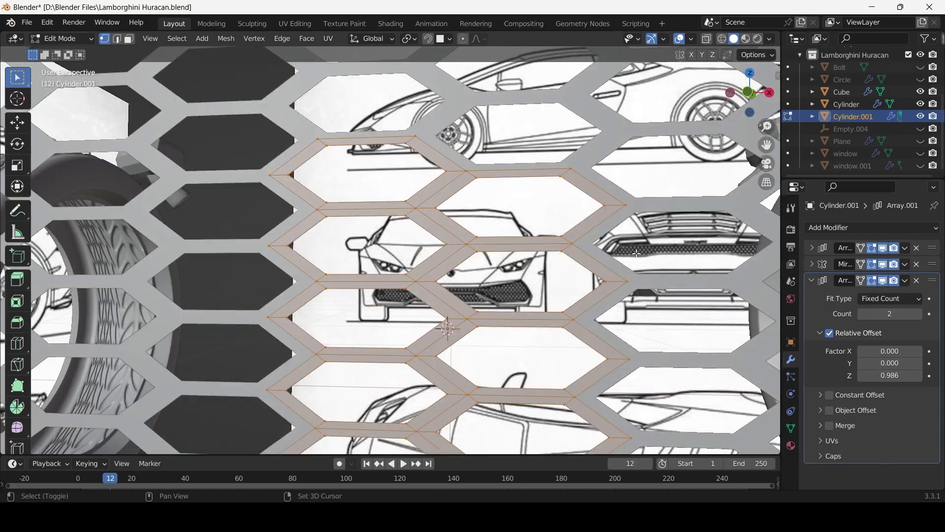
scroll(624, 321, "down", 5)
key("KP_1")
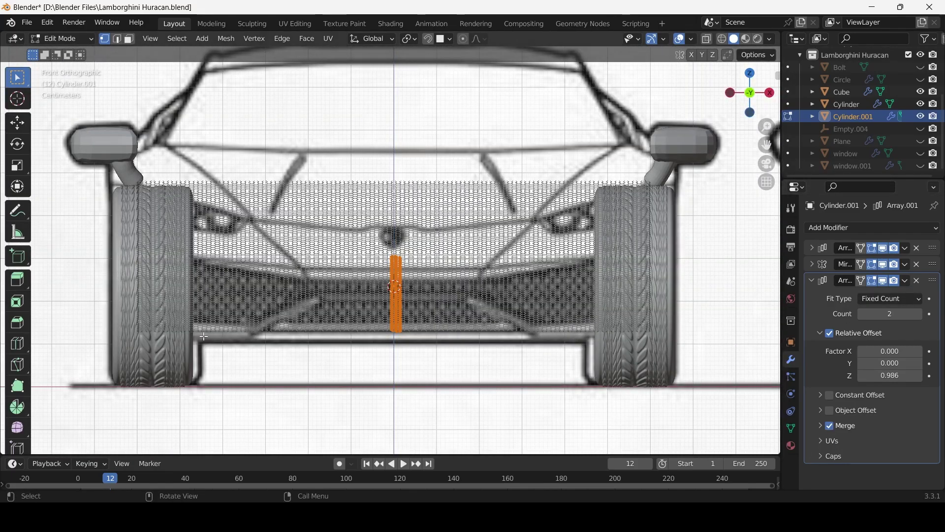
scroll(204, 336, "up", 15)
scroll(461, 390, "up", 1)
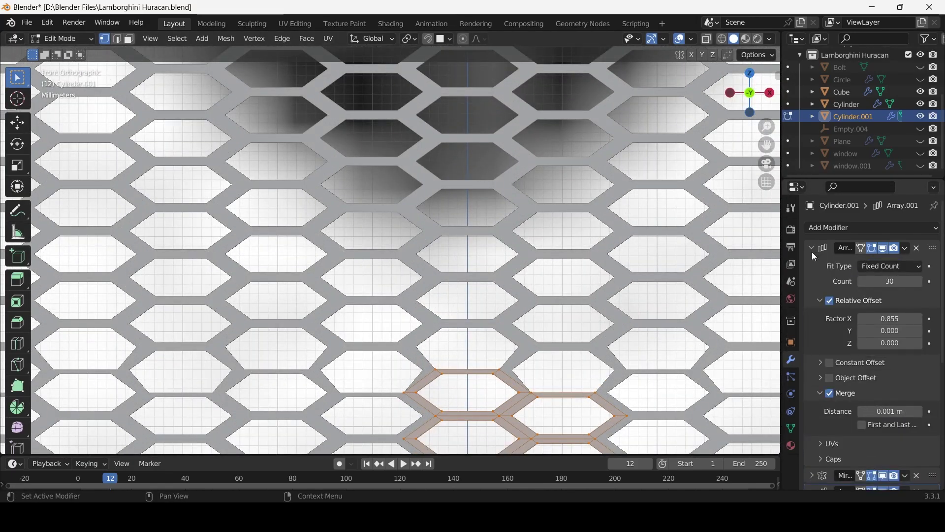
scroll(474, 401, "down", 10)
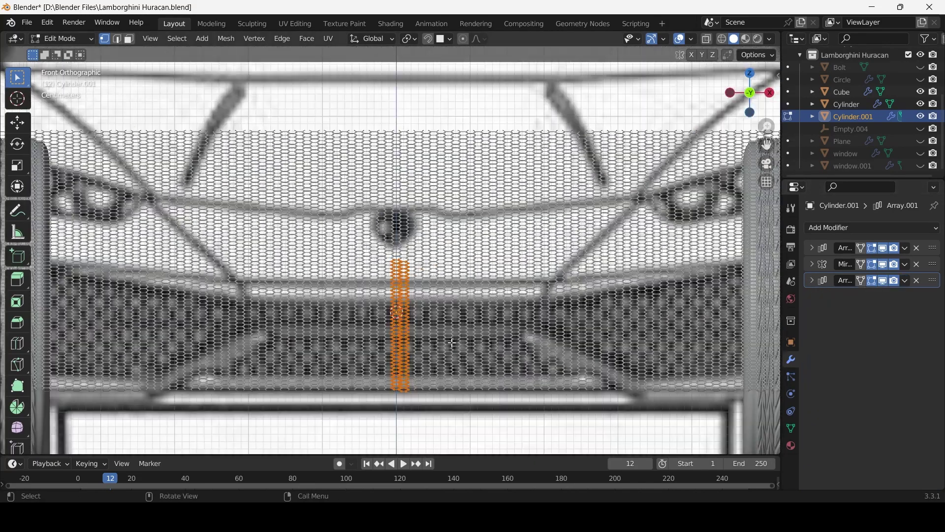
Lower the whole grille 0.06446 m along Z in Object Mode
key("Tab")
key("g")
key("z")
left_click(476, 351)
key("KP_3")
middle_click_drag(458, 360, 427, 315)
key("KP_3")
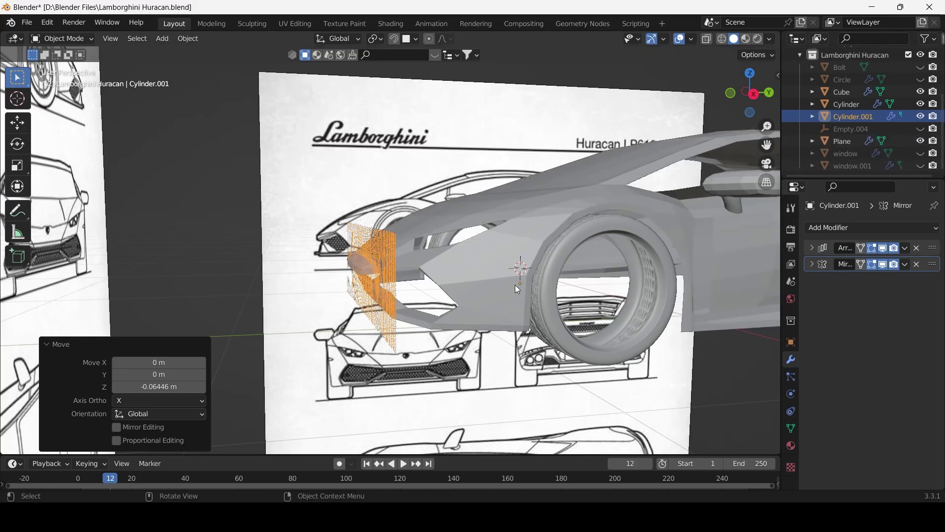
Rotate the grille mesh 17.4° about X and −5.37° to follow the nose slope
key("Tab")
key("r")
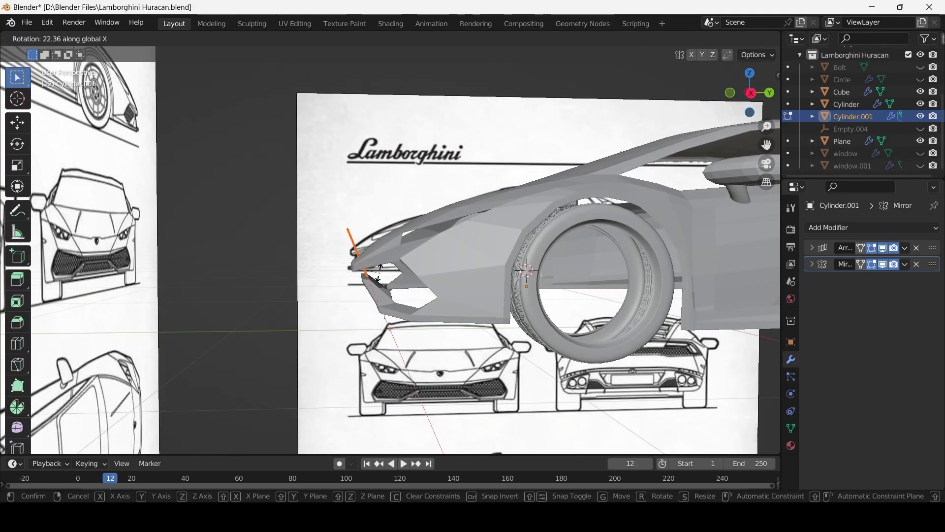
left_click(379, 272)
mouse_move(379, 273)
middle_mouse_down()
mouse_move(467, 362)
mouse_move(447, 365)
mouse_move(452, 330)
mouse_move(443, 344)
middle_mouse_up()
key("KP_3")
left_click(443, 344)
scroll(443, 344, "down", 2)
key("KP_7")
key("Tab")
left_click(905, 248)
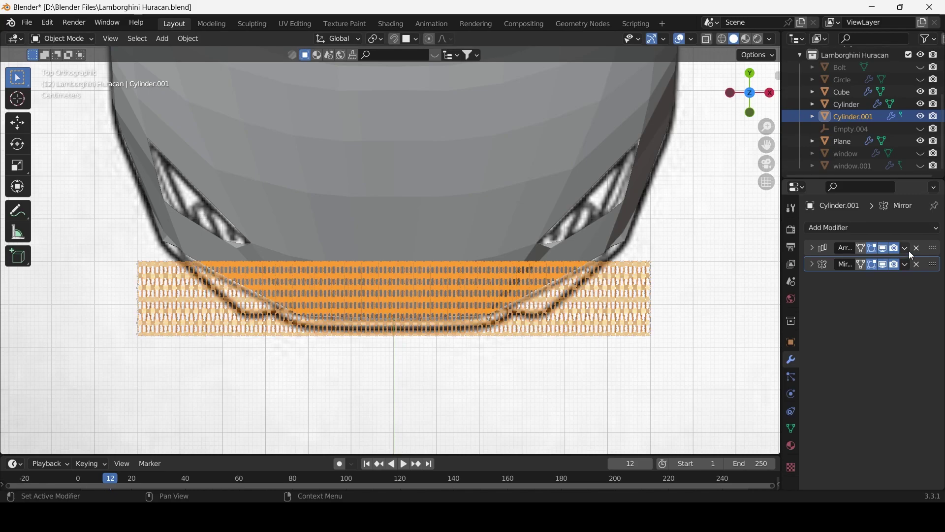
Apply the Array modifier and bend the grille with proportional editing enabled
left_click(918, 248)
key("Tab")
mouse_move(674, 297)
middle_mouse_down()
mouse_move(640, 344)
mouse_move(630, 394)
mouse_move(645, 446)
middle_mouse_up()
scroll(645, 445, "up", 3)
key("KP_7")
key("o")
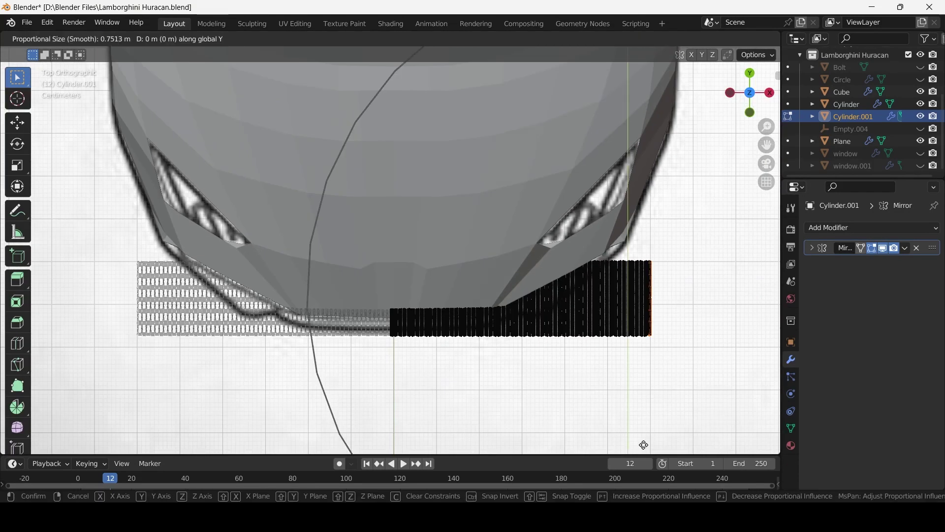
key("KP_3")
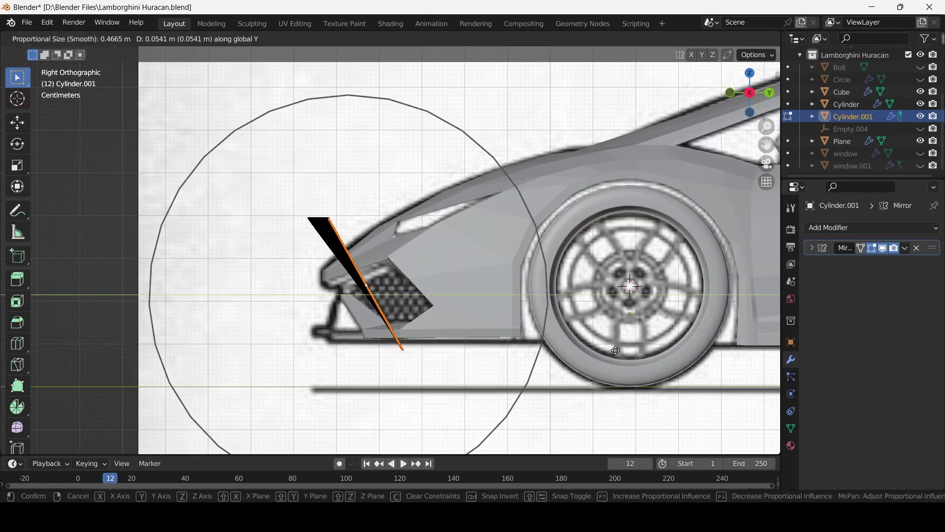
left_click(723, 348)
mouse_move(723, 348)
middle_mouse_down()
mouse_move(500, 295)
mouse_move(404, 352)
middle_mouse_up()
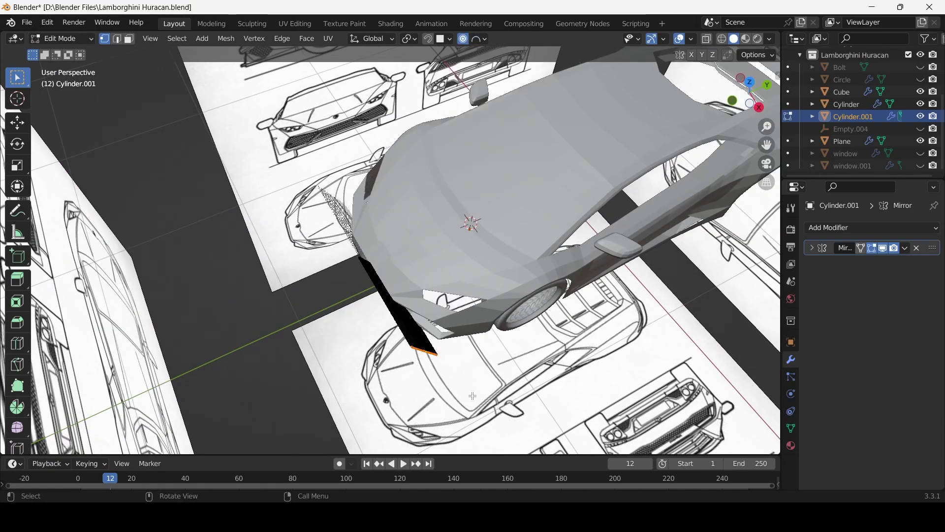
Bend the grille's outer edge back along Y using Inverse Square, then Root falloff
left_click(482, 39)
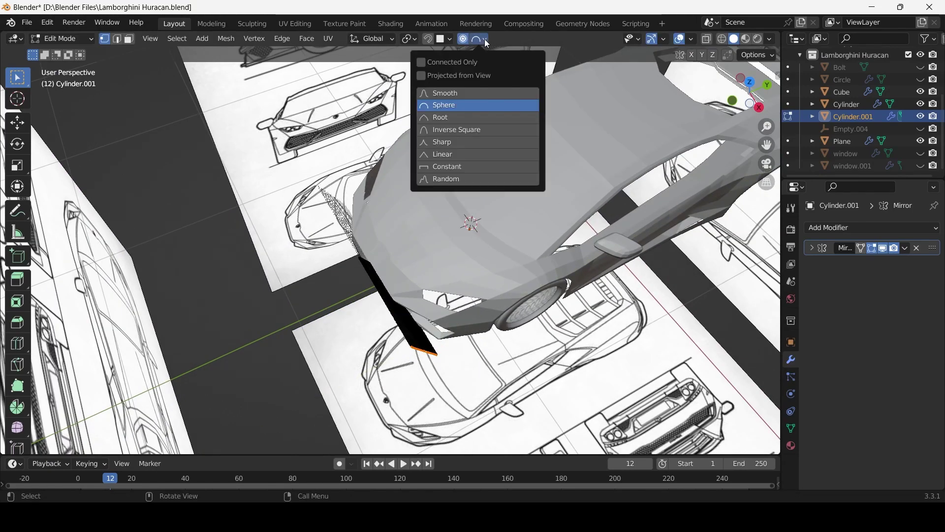
left_click(491, 131)
key("g")
key("y")
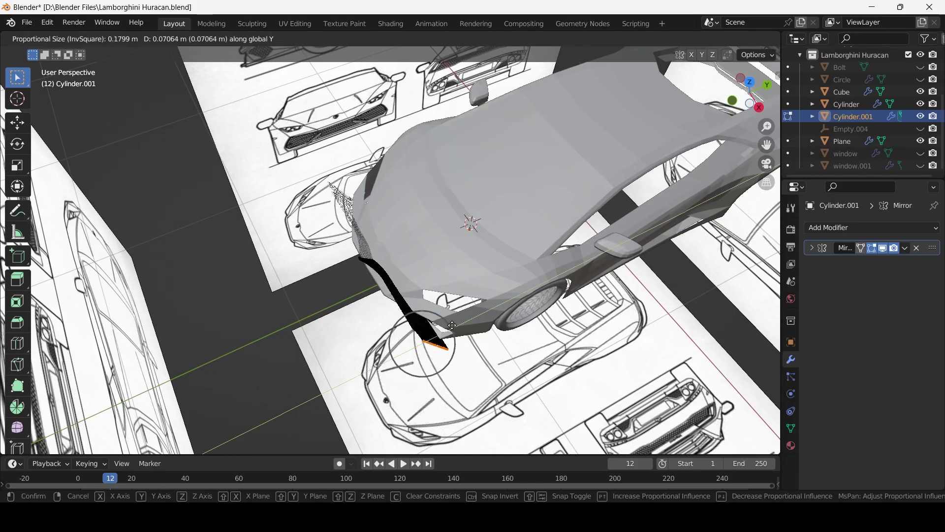
left_click(452, 325)
middle_click_drag(512, 320, 580, 314)
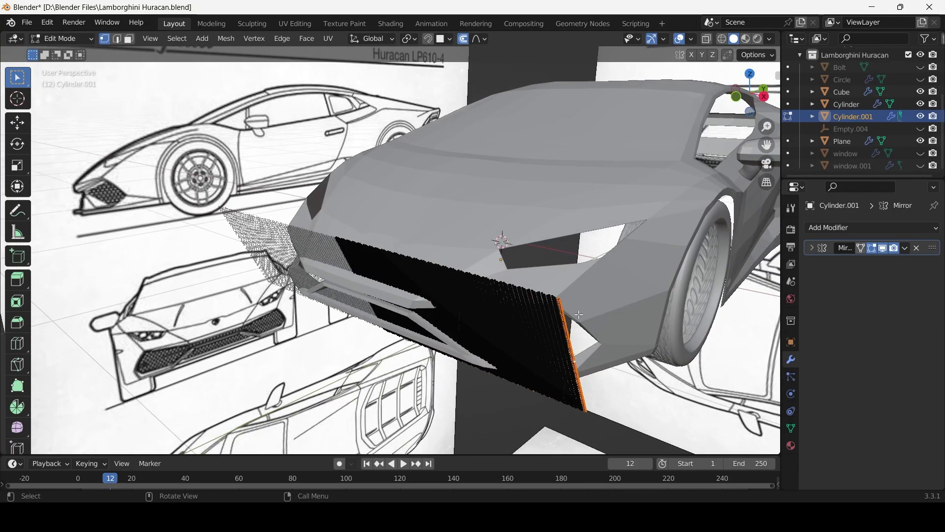
left_click(487, 42)
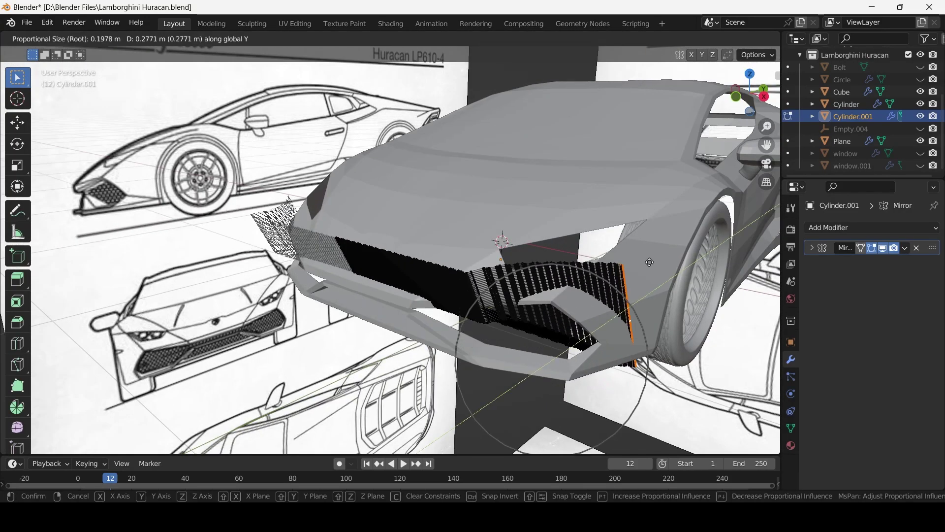
left_click(594, 303)
key("KP_1")
mouse_move(506, 362)
middle_mouse_down()
mouse_move(382, 365)
mouse_move(443, 295)
middle_mouse_up()
Proportionally move the grille's outer section again and check it from above
key("KP_3")
key("g")
left_click(405, 371)
key("KP_7")
scroll(451, 279, "up", 5)
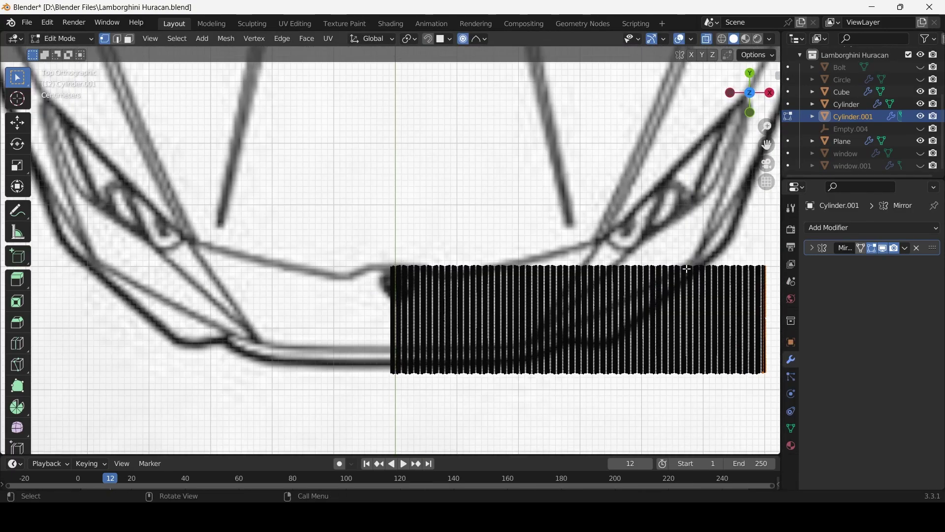
scroll(420, 275, "down", 3)
scroll(426, 297, "down", 3)
scroll(426, 298, "up", 3)
Select the whole grille mesh and rotate it so the outer section angles back
key("a")
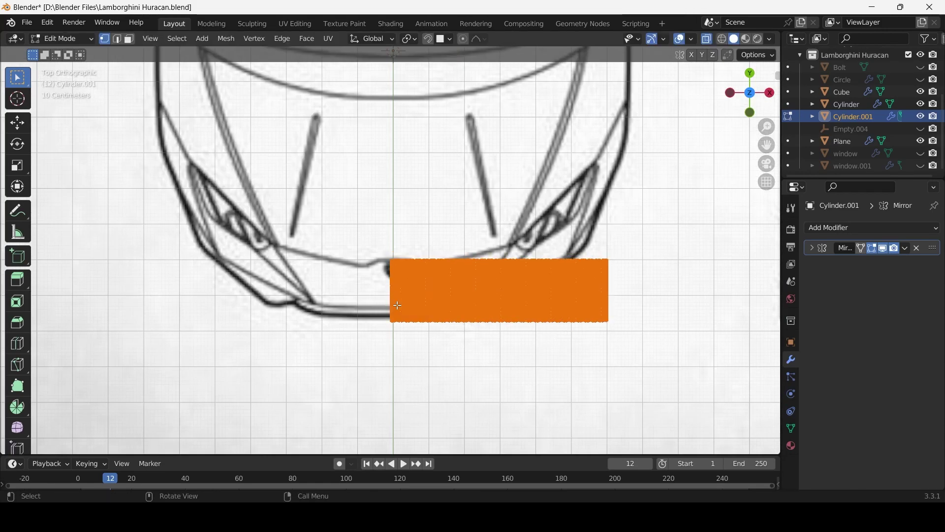
left_click(428, 270)
middle_click_drag(428, 270, 344, 296)
key("KP_1")
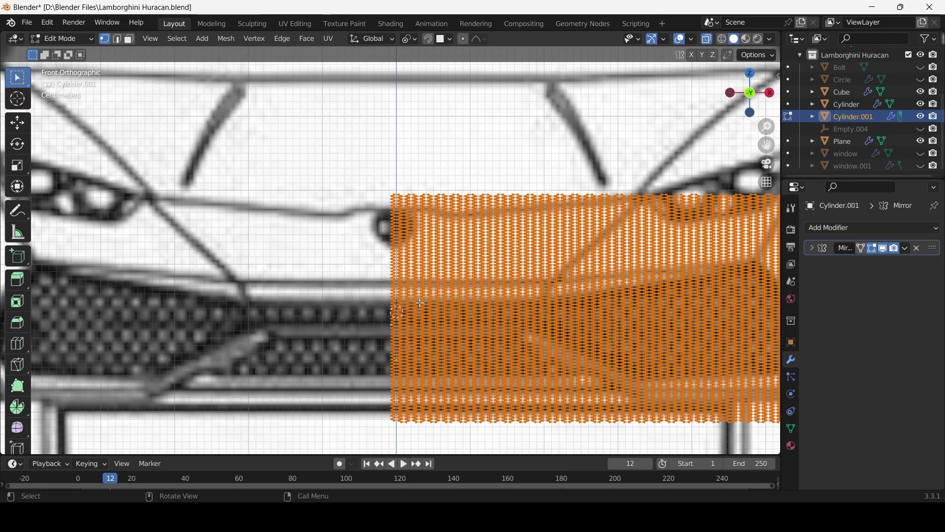
left_click(410, 39)
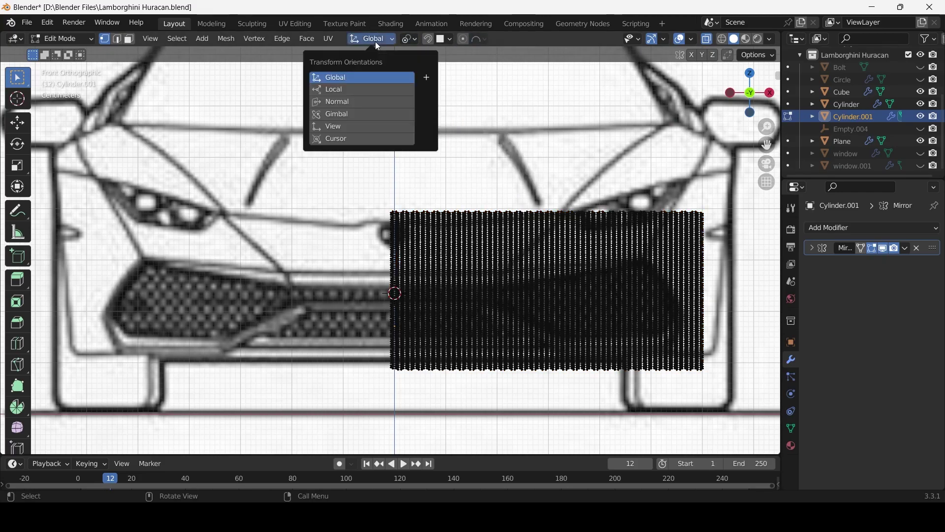
mouse_move(492, 296)
middle_mouse_down()
mouse_move(643, 388)
mouse_move(493, 385)
middle_mouse_up()
Inspect the curved grille against the bumper from top, side and front views
key("KP_7")
key("KP_3")
mouse_move(591, 296)
middle_mouse_down()
mouse_move(503, 334)
mouse_move(575, 267)
mouse_move(415, 431)
mouse_move(416, 283)
middle_mouse_up()
key("KP_1")
key("KP_1")
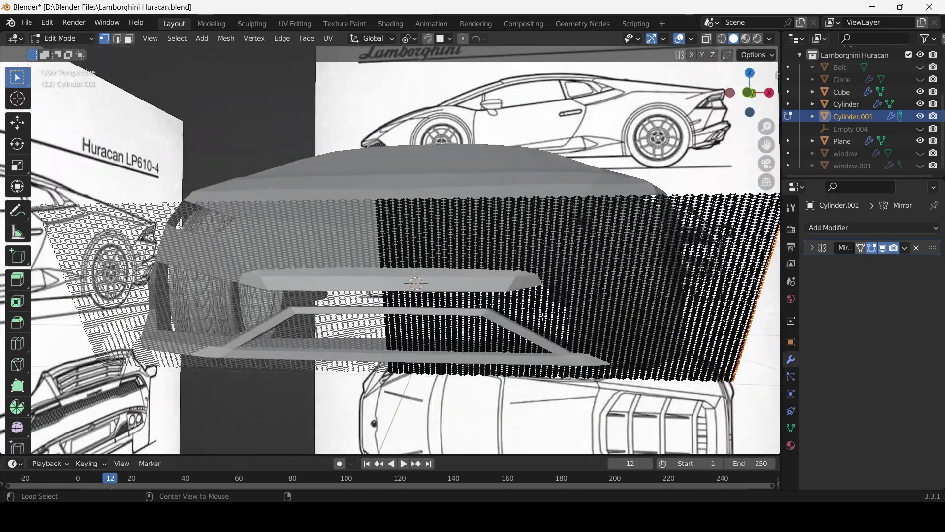
scroll(530, 306, "down", 2)
key("KP_1")
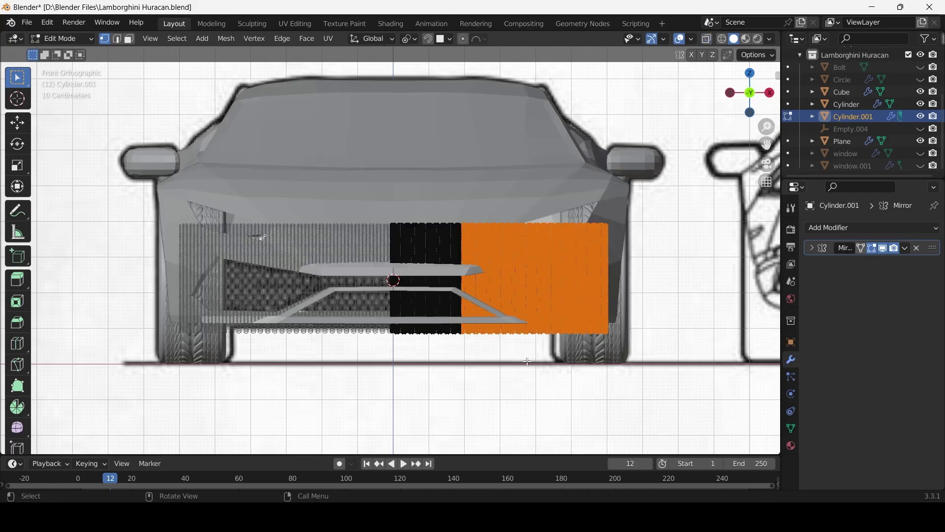
scroll(571, 333, "up", 5)
middle_click_drag(714, 392, 693, 386, "alt")
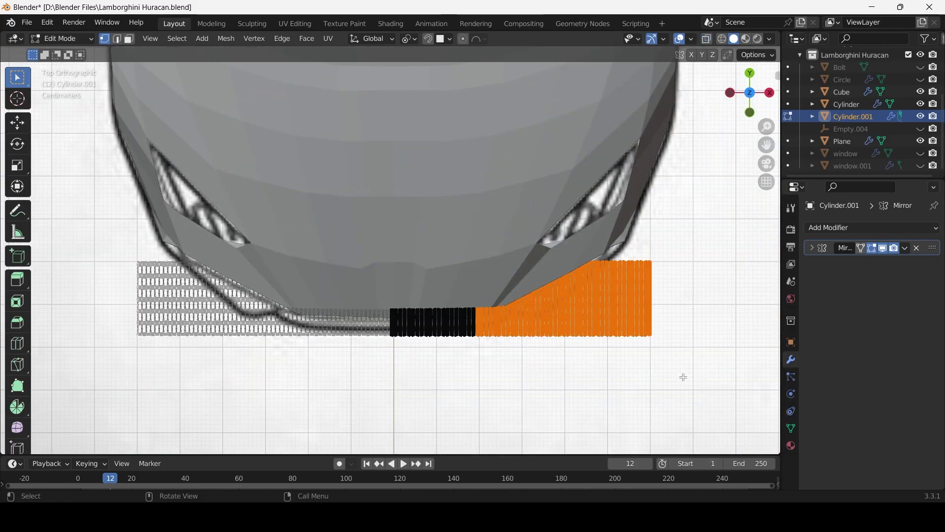
middle_click_drag(598, 353, 602, 291)
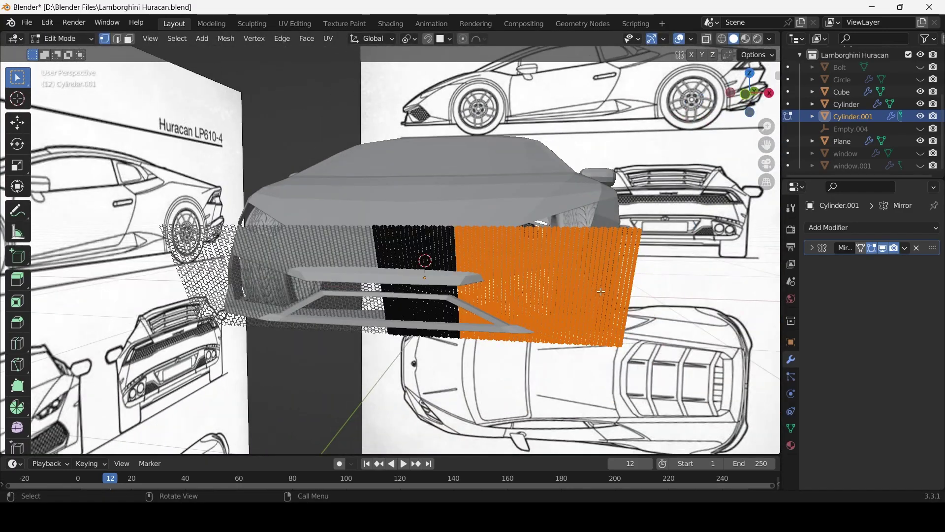
Rotate and reposition the selected grille section with Sharp falloff, checking from the front
left_click(480, 142)
key("r")
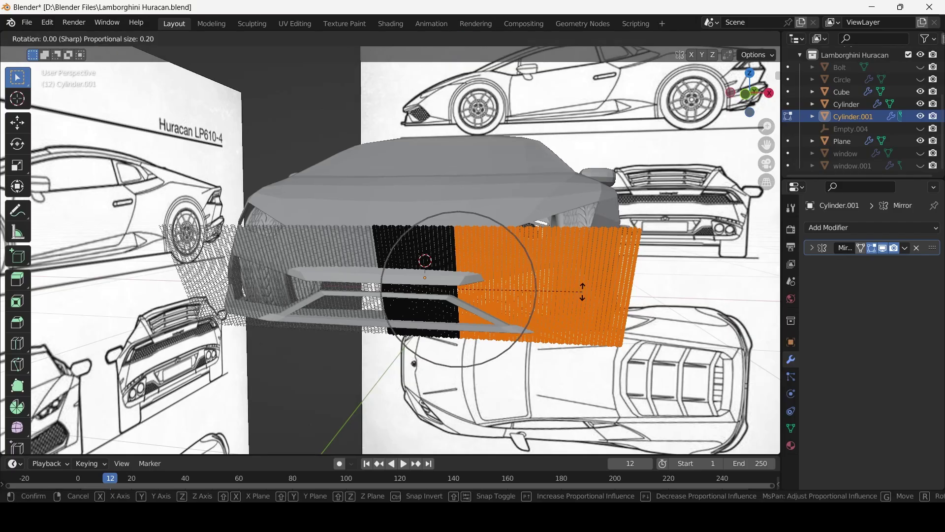
left_click(618, 212)
mouse_move(544, 270)
middle_mouse_down()
mouse_move(492, 295)
mouse_move(485, 401)
mouse_move(531, 343)
mouse_move(462, 309)
middle_mouse_up()
scroll(493, 296, "up", 5)
scroll(485, 402, "down", 5)
left_click(564, 347)
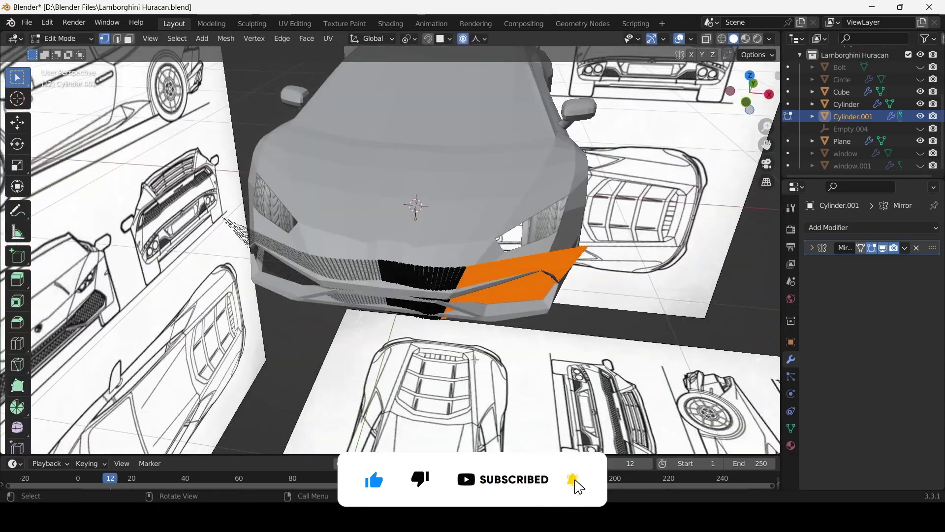
scroll(462, 308, "up", 4)
key("KP_1")
Invert the selection and flatten the centre grille section to zero along Y
key("ctrl+i")
scroll(472, 221, "up", 3)
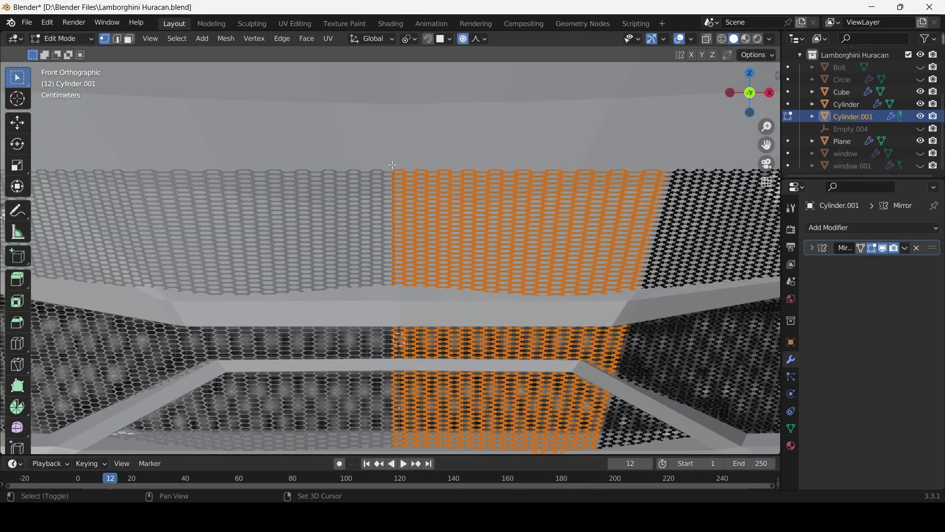
middle_click_drag(431, 196, 374, 121)
scroll(374, 120, "down", 4)
key("s")
key("y")
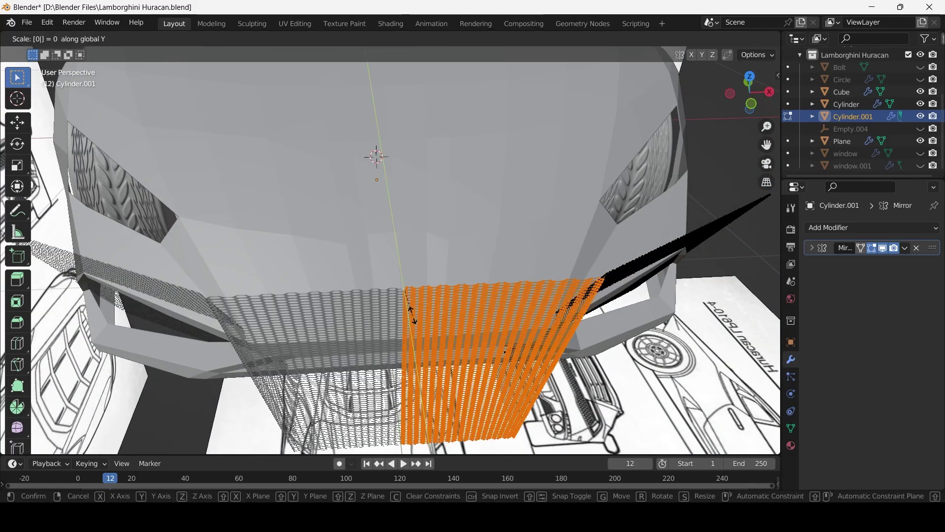
key("0")
key("Return")
scroll(387, 251, "down", 3)
Try a rotation from the side view, cancel it, and nudge the section slightly
key("r")
key("KP_3")
scroll(388, 262, "up", 3)
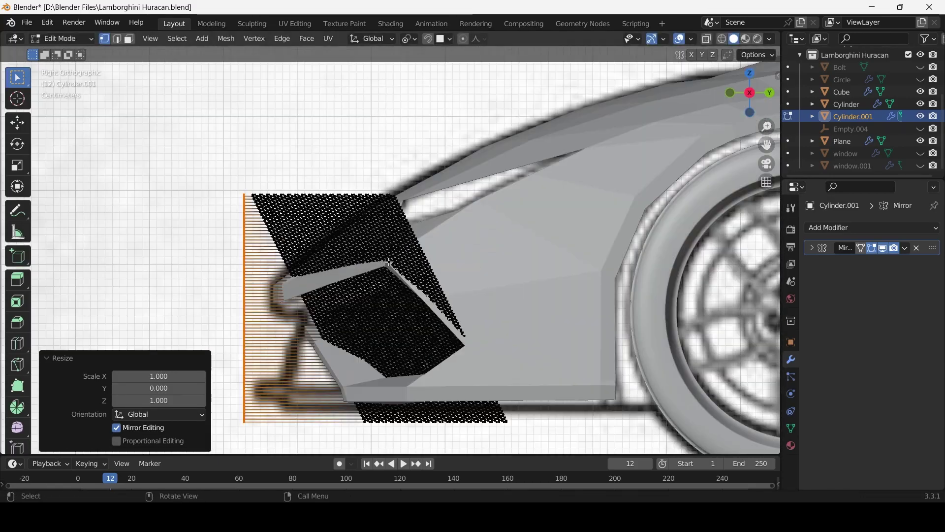
right_click(387, 185)
middle_click_drag(387, 186, 293, 261)
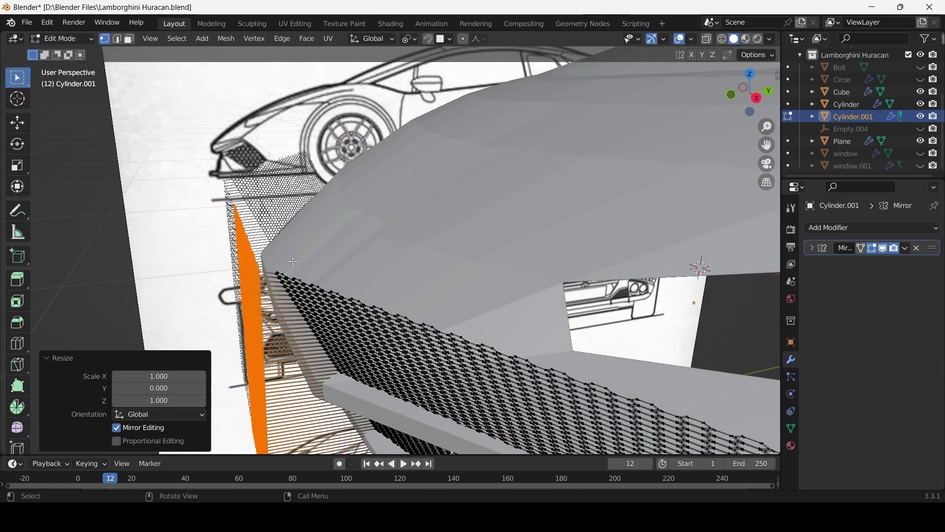
left_click(383, 272)
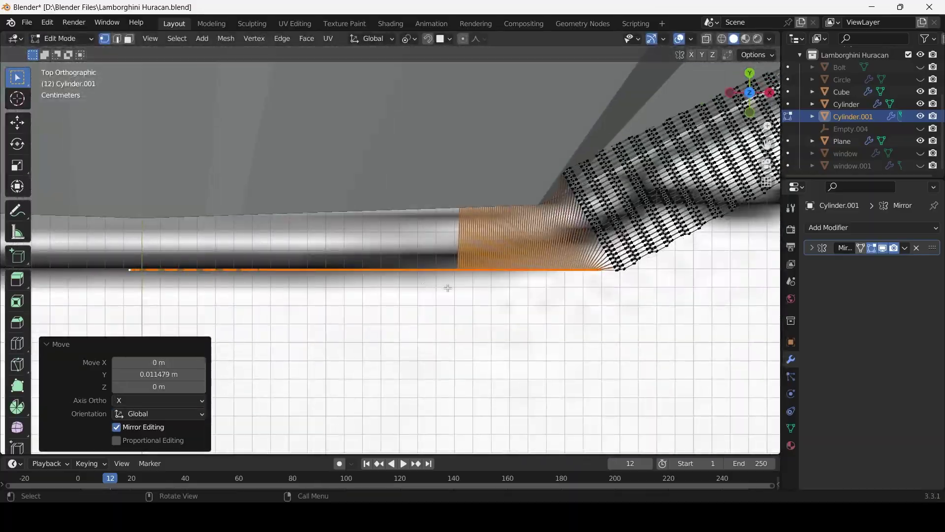
mouse_move(383, 273)
middle_mouse_down()
mouse_move(509, 220)
mouse_move(460, 172)
middle_mouse_up()
Tilt the centre section 26° about X and return to Object Mode
key("r")
key("x")
left_click(430, 211)
scroll(430, 211, "up", 2)
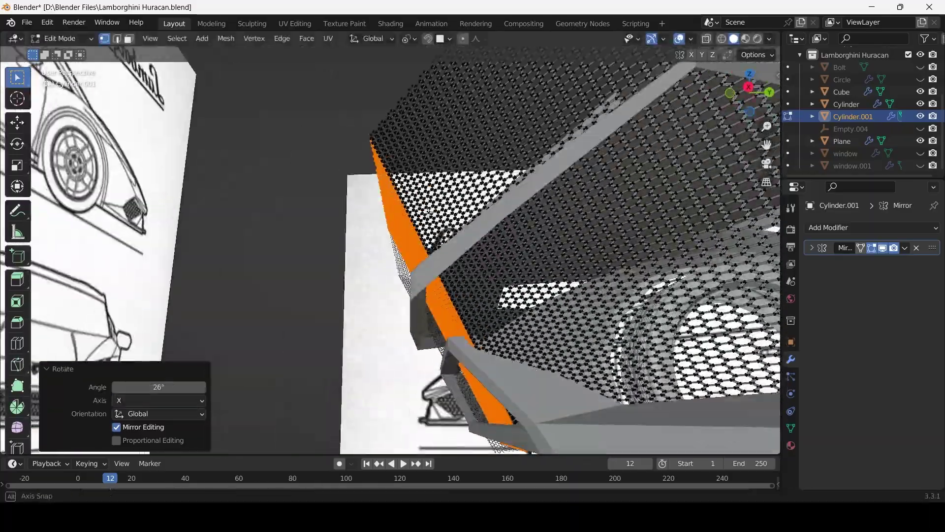
scroll(430, 210, "down", 5)
middle_click_drag(430, 211, 521, 257)
key("KP_1")
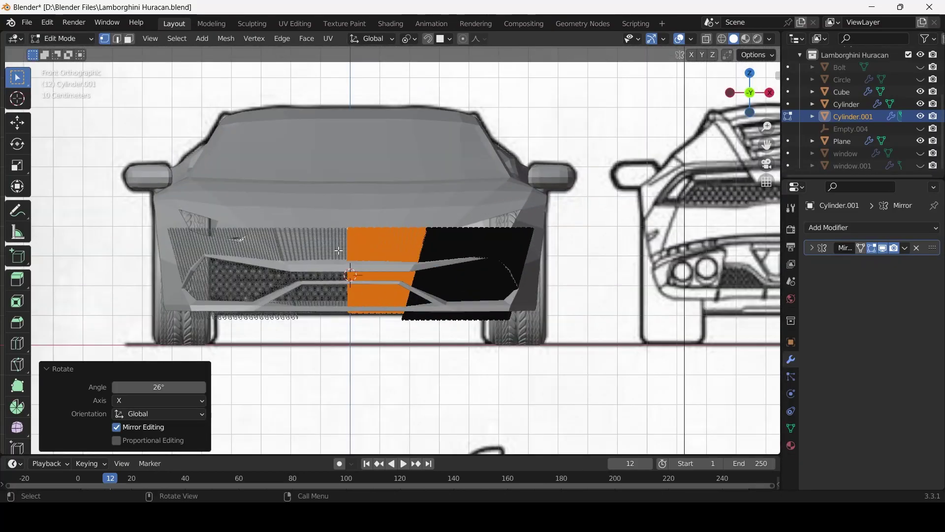
key("Tab")
mouse_move(338, 251)
middle_mouse_down()
mouse_move(307, 237)
mouse_move(335, 262)
middle_mouse_up()
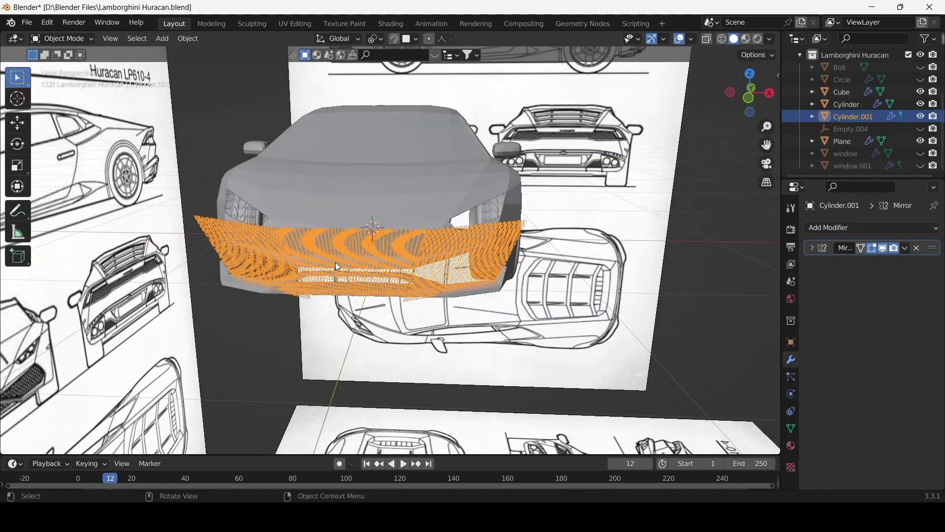
Add a Fast Intersect Boolean modifier to Cylinder.001 with the Plane as cutter
left_click(904, 247)
left_click(867, 256)
left_click(837, 228)
left_click(687, 214)
left_click(886, 297)
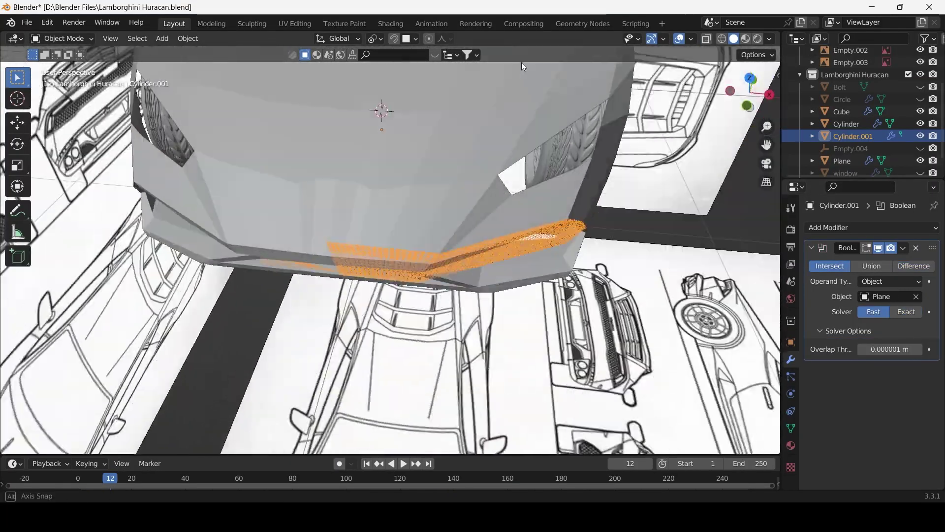
Apply the Boolean modifier and enter Edit Mode on the hexagon mesh
mouse_move(521, 62)
middle_mouse_down()
mouse_move(442, 428)
mouse_move(351, 265)
mouse_move(399, 322)
middle_mouse_up()
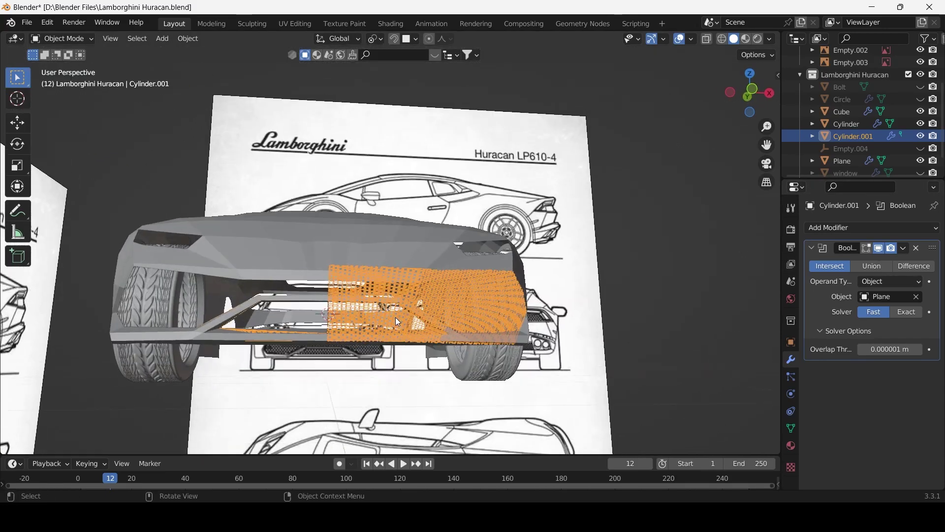
scroll(398, 323, "up", 3)
left_click(847, 262)
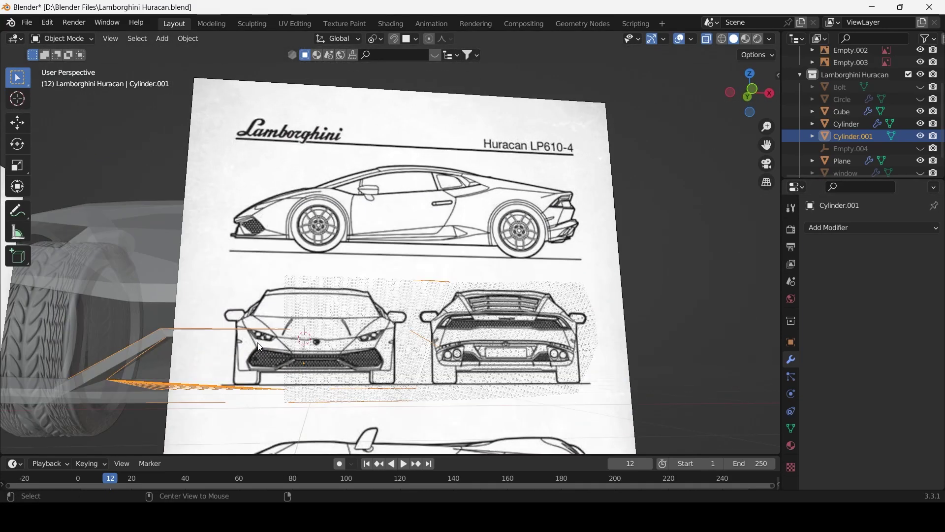
key("Tab")
Add an X-axis Mirror modifier to the whole hexagon mesh and apply it
scroll(316, 376, "up", 3)
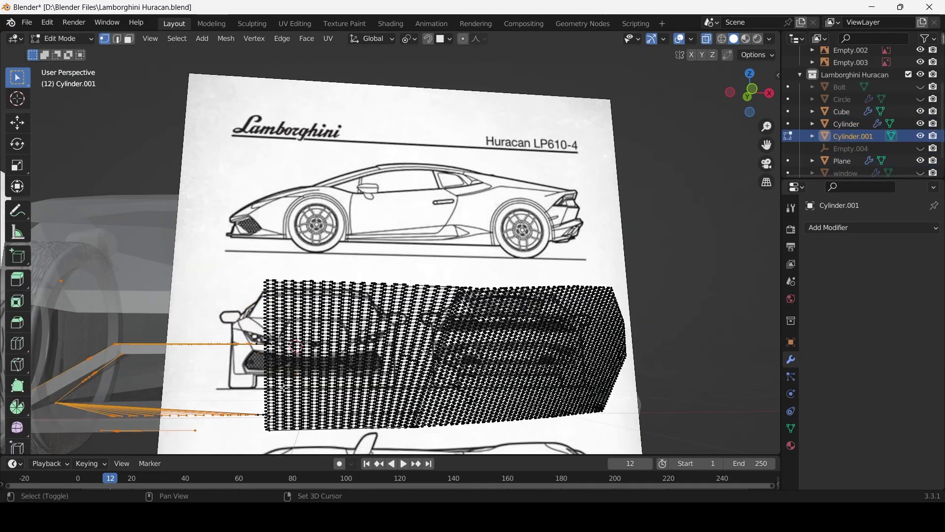
middle_click_drag(315, 375, 283, 296)
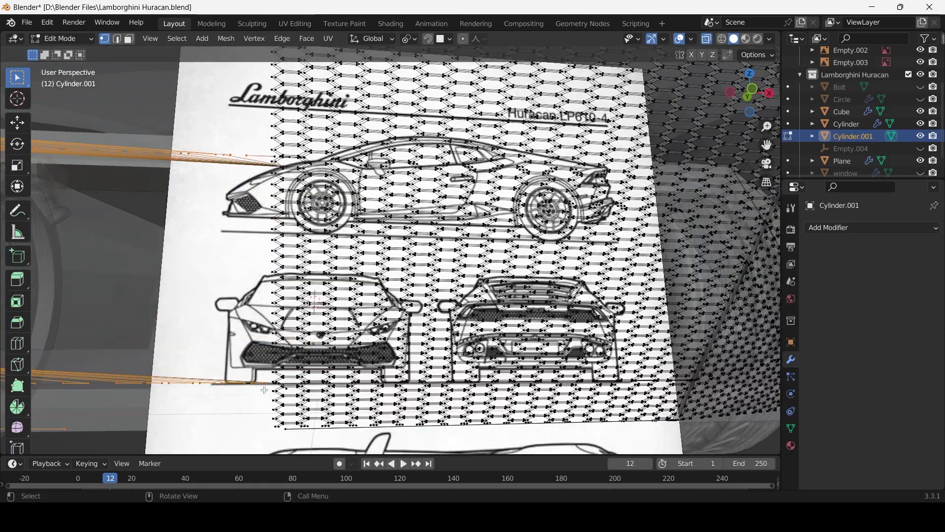
middle_click_drag(270, 364, 345, 295)
key("a")
left_click(872, 227)
left_click(665, 375)
mouse_move(709, 218)
middle_mouse_down()
mouse_move(645, 259)
mouse_move(126, 221)
mouse_move(561, 306)
mouse_move(905, 249)
middle_mouse_up()
key("ctrl+a")
key("Tab")
Select the car body Plane and enter its Edit Mode in side view
mouse_move(587, 308)
middle_mouse_down()
mouse_move(522, 327)
mouse_move(508, 272)
middle_mouse_up()
scroll(522, 320, "up", 3)
key("KP_1")
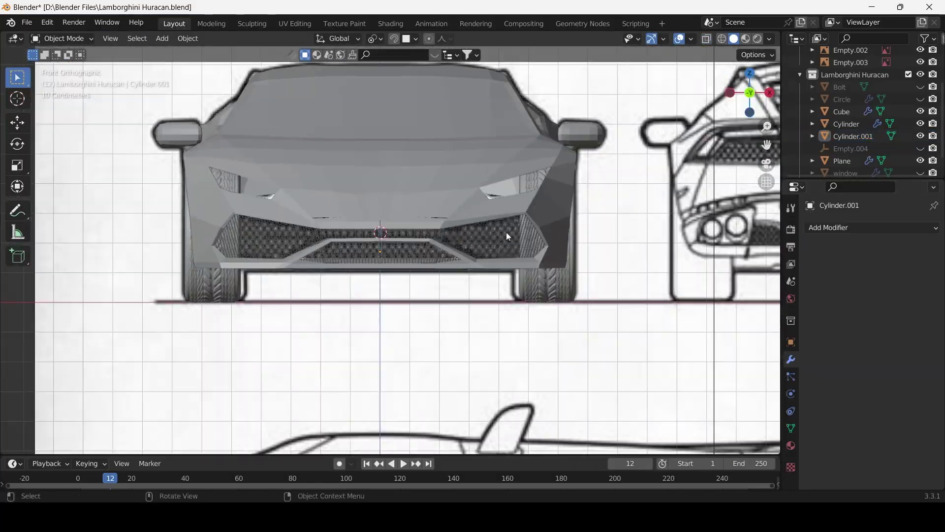
left_click(506, 232)
left_click(426, 209)
scroll(430, 245, "up", 3)
mouse_move(426, 209)
middle_mouse_down()
mouse_move(432, 281)
mouse_move(491, 275)
middle_mouse_up()
left_click(429, 245)
key("Tab")
key("KP_3")
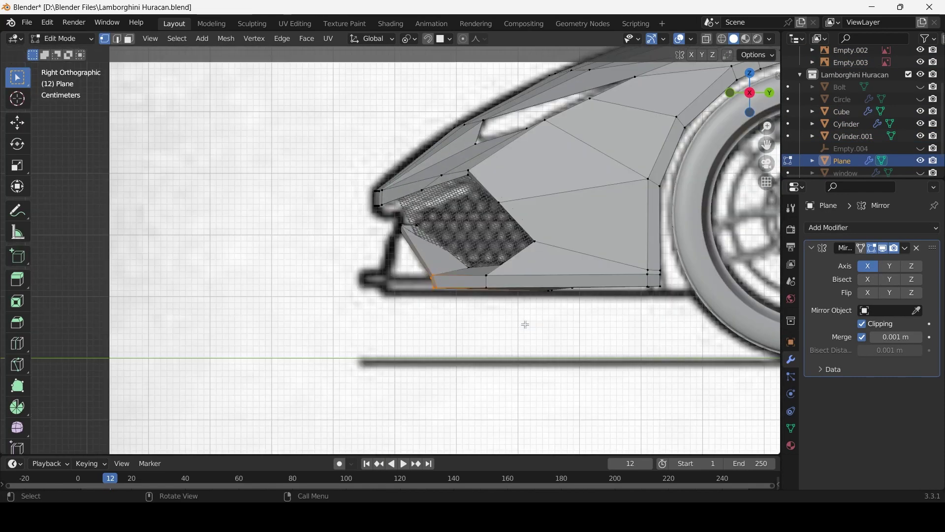
Box-select the lower front lip edges and move them −0.02931 m along Y
mouse_move(480, 322)
middle_mouse_down()
mouse_move(433, 305)
mouse_move(446, 310)
middle_mouse_up()
key("KP_3")
left_click_drag(443, 314, 444, 314)
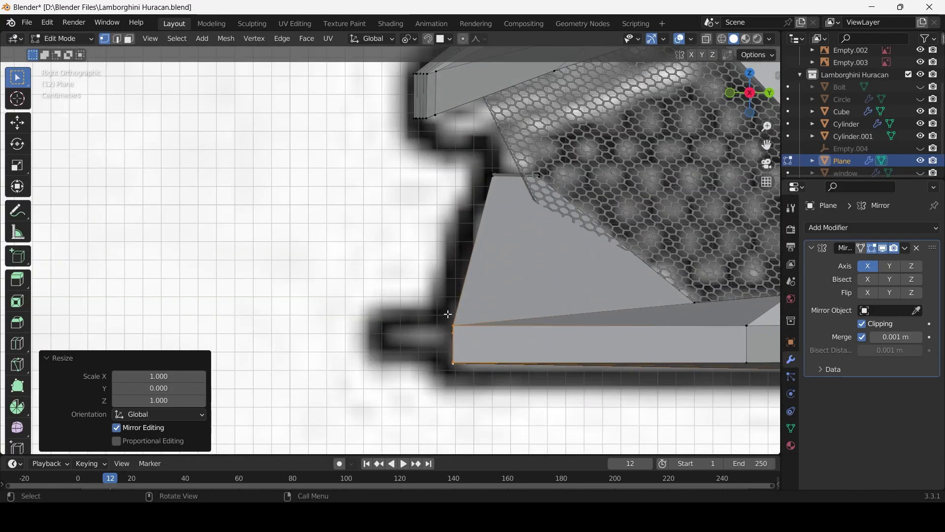
mouse_move(443, 314)
middle_mouse_down()
mouse_move(485, 341)
mouse_move(452, 296)
middle_mouse_up()
key("KP_3")
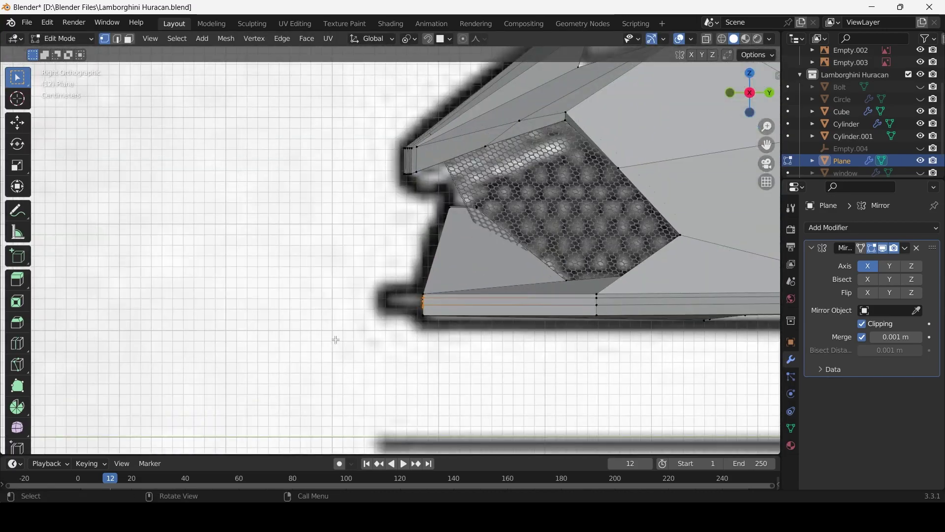
middle_click_drag(334, 337, 670, 274)
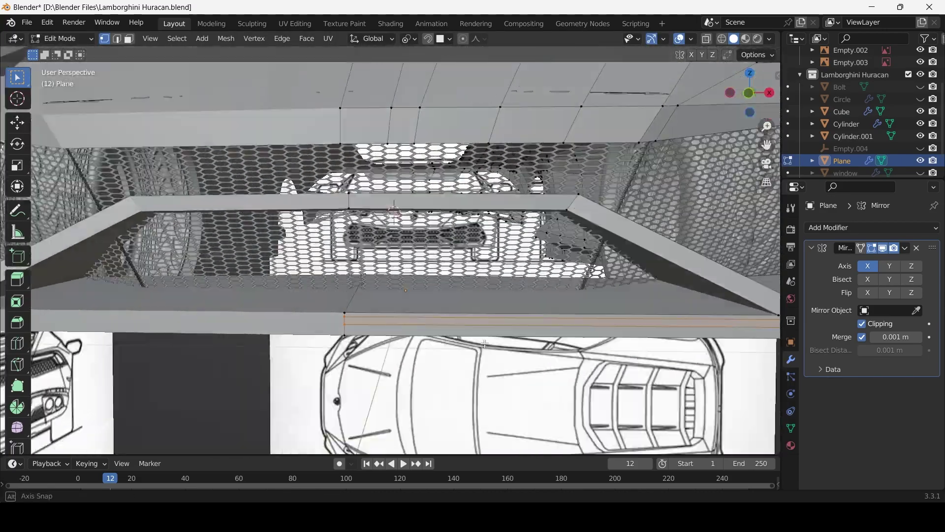
left_click_drag(670, 275, 710, 299)
key("KP_3")
middle_click_drag(266, 307, 418, 317)
key("KP_3")
left_click(340, 327)
Add extra edge loops across the lower lip with Ctrl+R
key("KP_1")
scroll(478, 358, "down", 2)
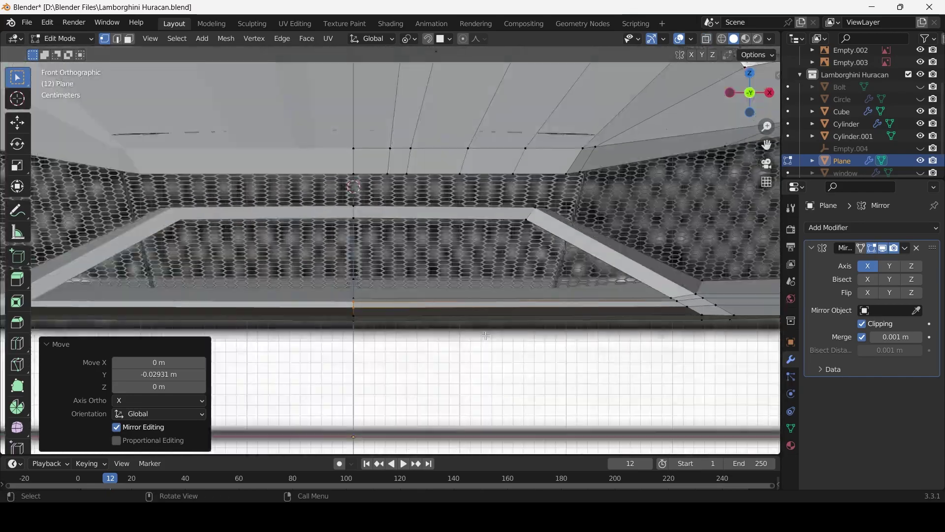
middle_click_drag(478, 358, 432, 283)
key("KP_1")
key("ctrl+r")
middle_click_drag(417, 294, 640, 222)
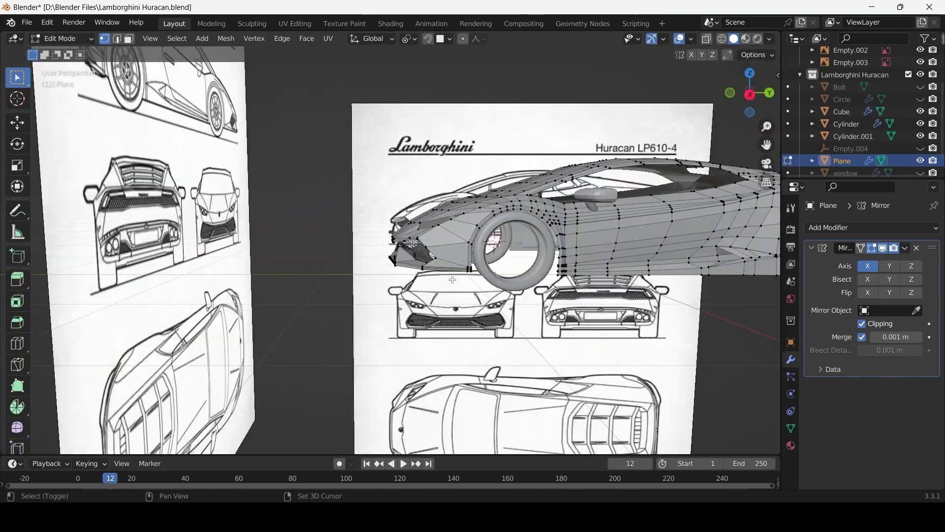
scroll(925, 159, "up", 3)
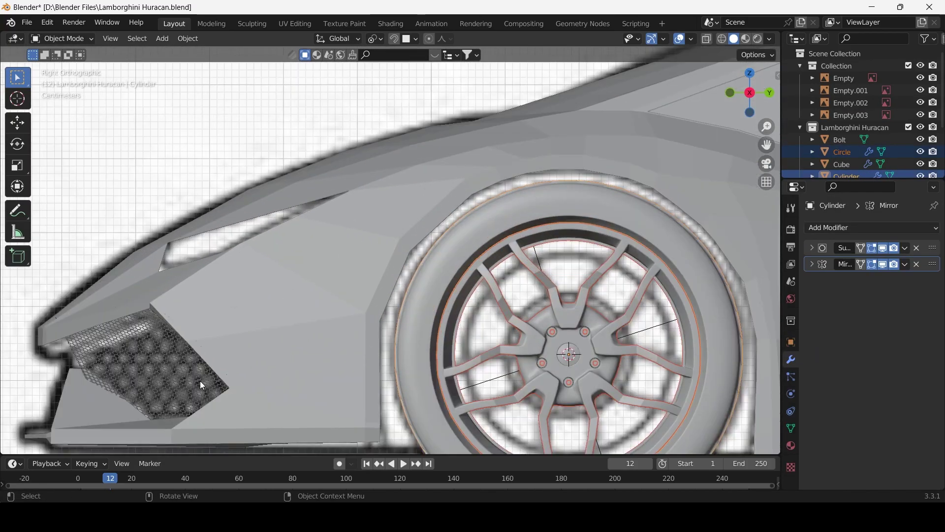
Turn on X-ray and set up the edge above the side intake in side view
scroll(200, 381, "down", 5)
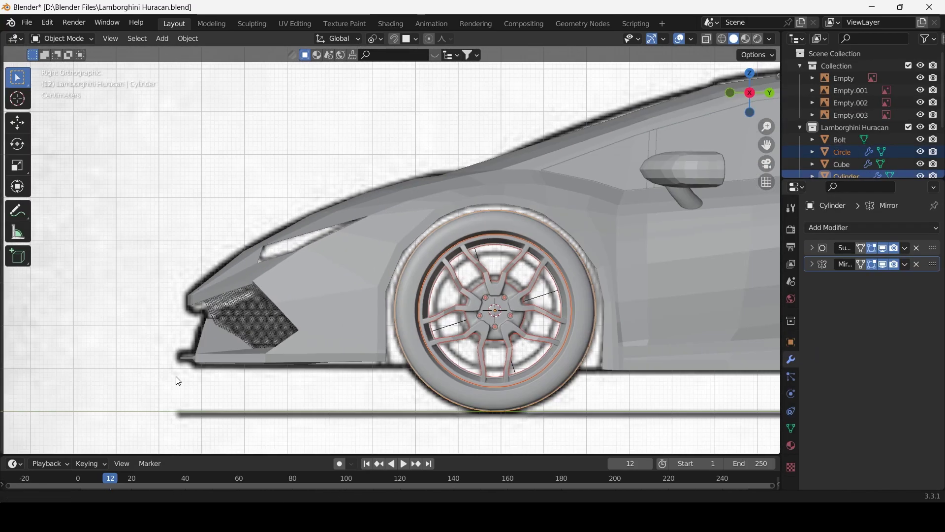
mouse_move(199, 381)
middle_mouse_down()
mouse_move(353, 364)
mouse_move(235, 358)
middle_mouse_up()
key("KP_3")
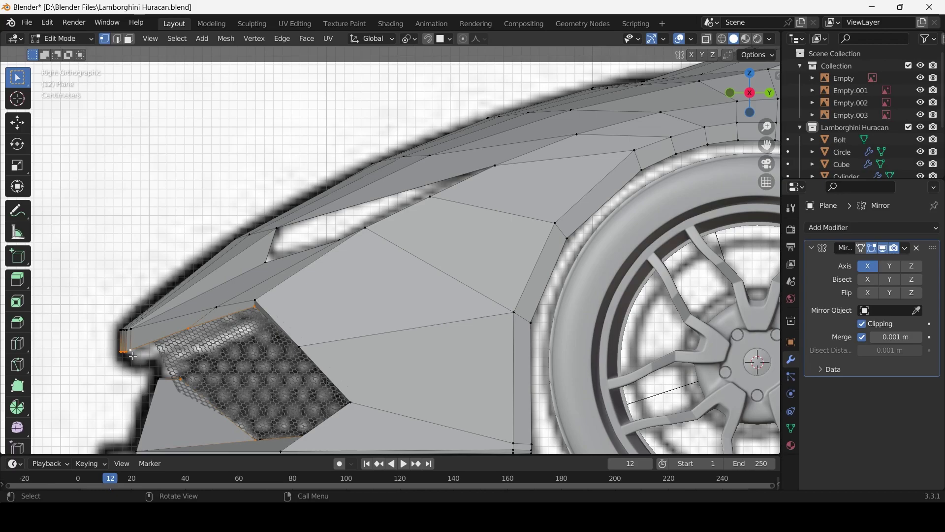
key("KP_1")
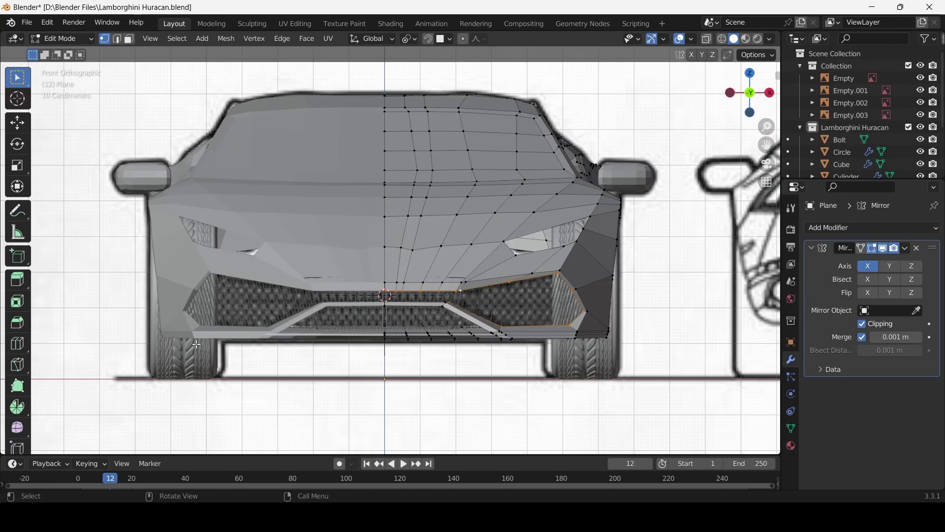
key("alt+z")
key("KP_3")
scroll(315, 321, "up", 2)
scroll(315, 321, "up", 1)
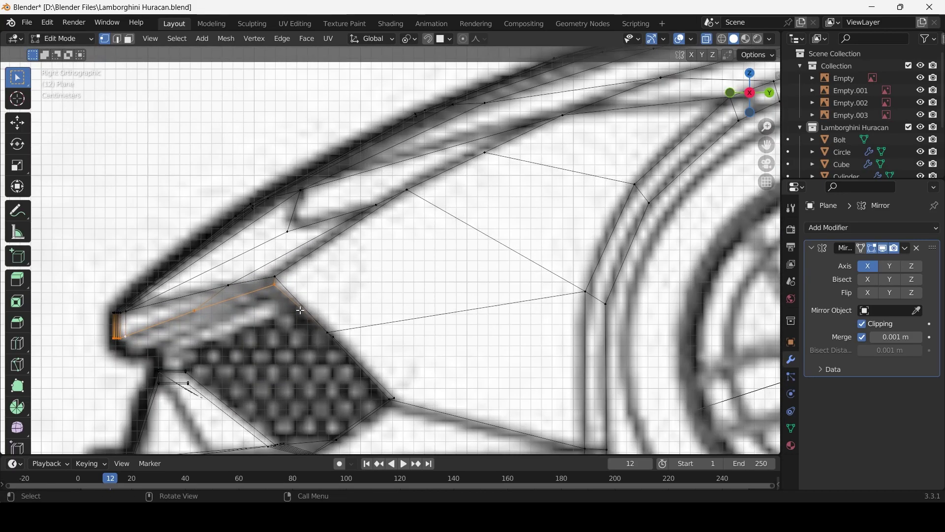
scroll(310, 318, "down", 5)
scroll(301, 310, "up", 5)
left_click(378, 424)
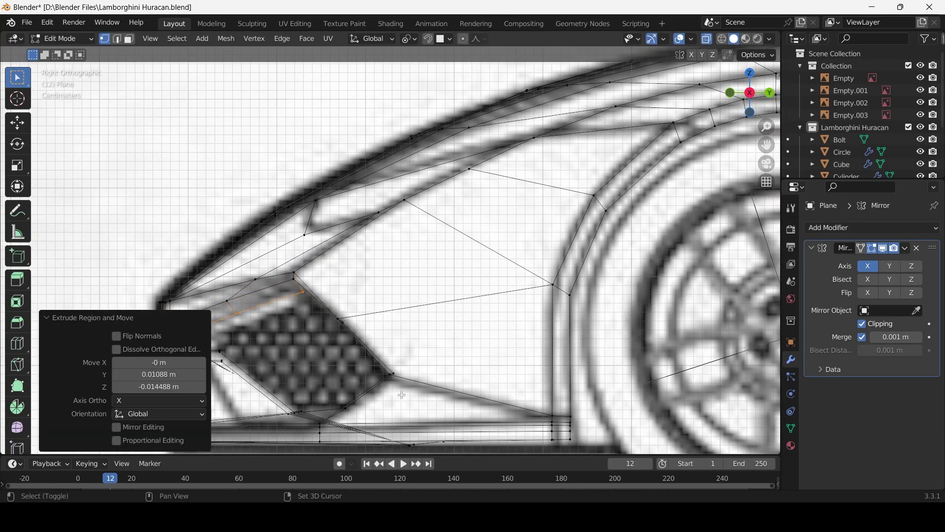
middle_click_drag(317, 375, 390, 358, "shift")
Extrude the edge above the intake 0.064392 m along Y
key("e")
key("y")
key("KP_1")
key("KP_3")
key("g")
key("y")
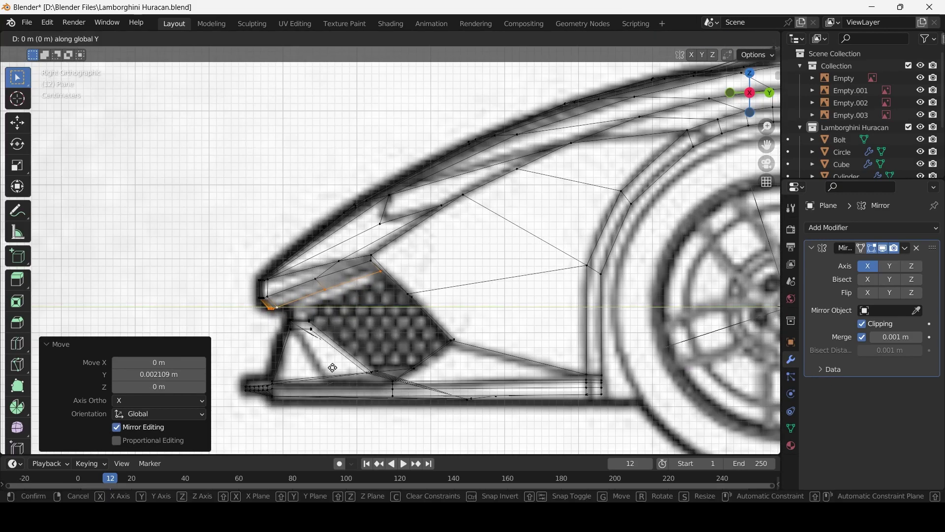
left_click(306, 320)
Raise the intake edges 0.016387 m along Z, checking them in perspective
key("g")
key("z")
scroll(399, 277, "up", 1)
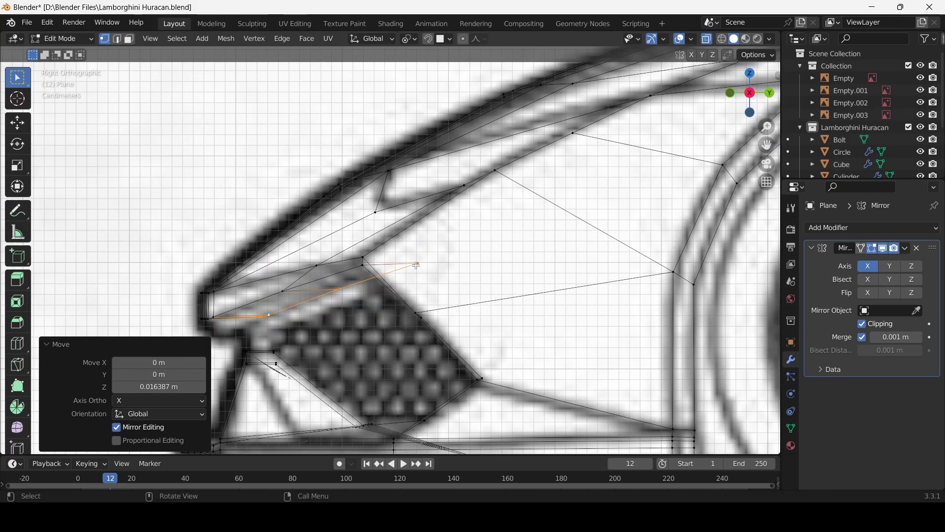
scroll(394, 279, "down", 6)
scroll(391, 281, "up", 2)
scroll(386, 283, "up", 5)
middle_click_drag(386, 283, 374, 291)
scroll(374, 290, "down", 6)
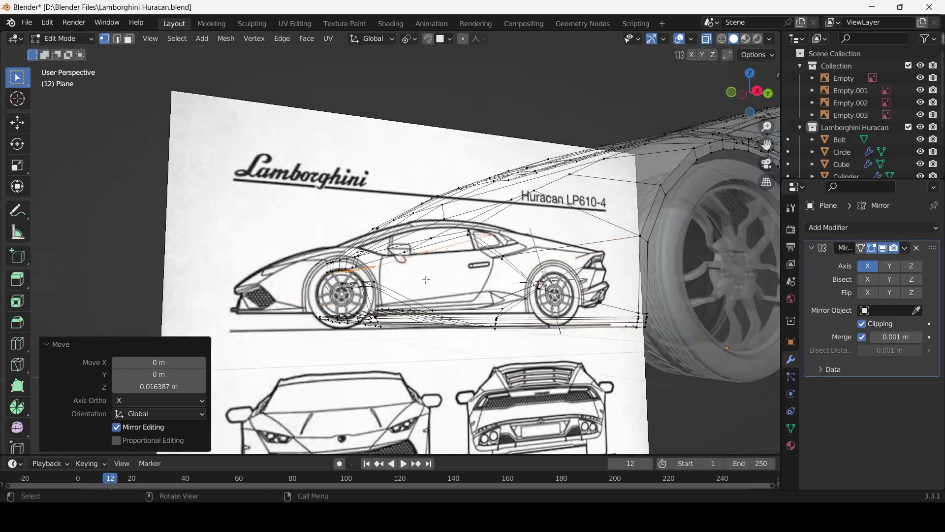
scroll(344, 295, "up", 1)
mouse_move(320, 301)
middle_mouse_down()
mouse_move(256, 315)
mouse_move(158, 359)
middle_mouse_up()
scroll(241, 317, "up", 5)
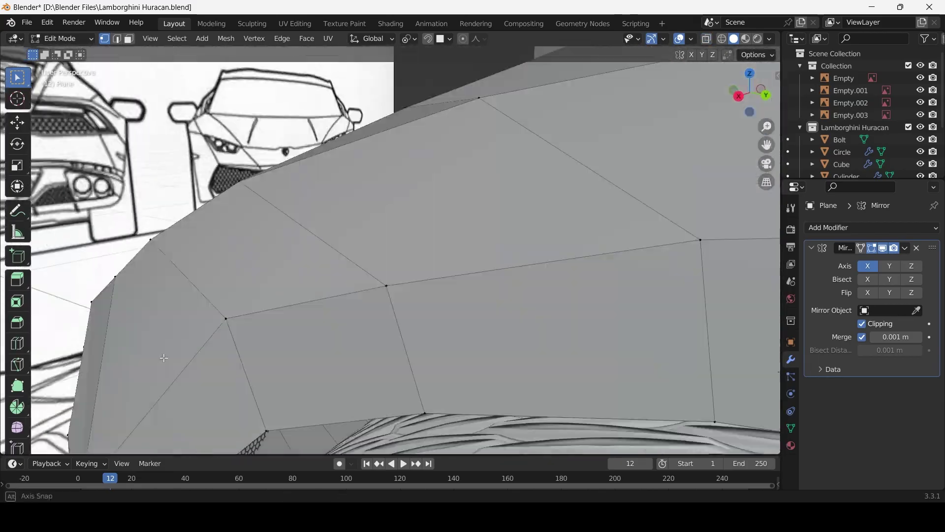
scroll(612, 276, "down", 3)
key("KP_3")
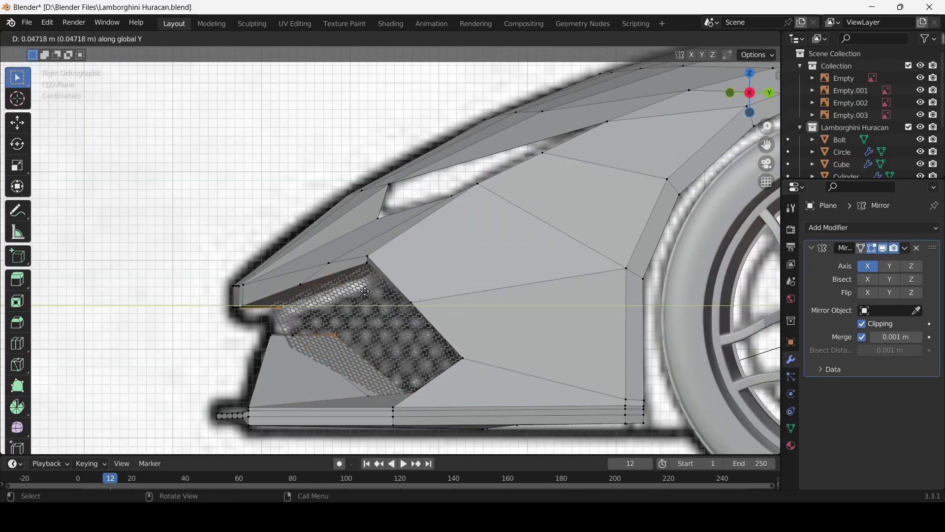
Fix the extruded edges' position, checking from front and side views
left_click(365, 291)
key("KP_1")
key("KP_3")
scroll(368, 302, "down", 2)
scroll(368, 302, "up", 1)
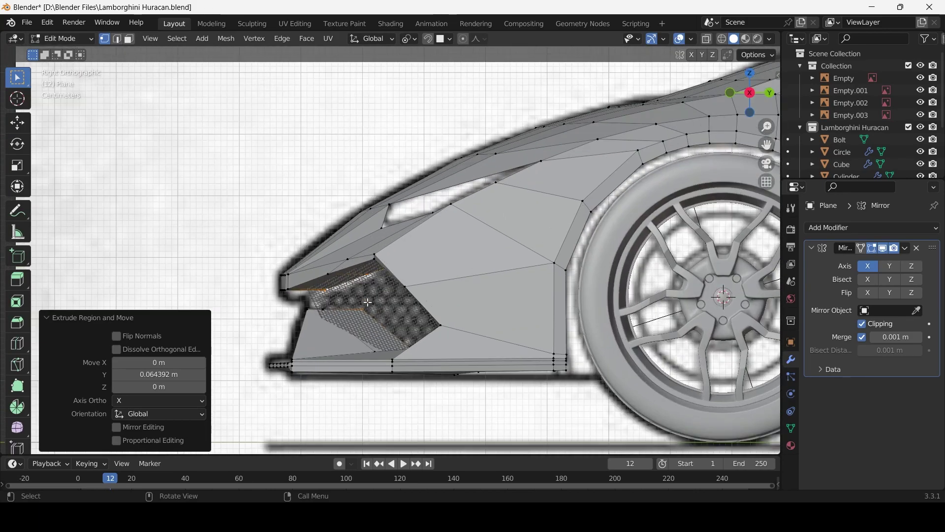
key("g")
left_click(374, 307)
Lay the new edges along the intake's lower outline in X-ray, then turn X-ray off
key("alt+z")
key("KP_1")
middle_click_drag(380, 315, 389, 325)
key("KP_3")
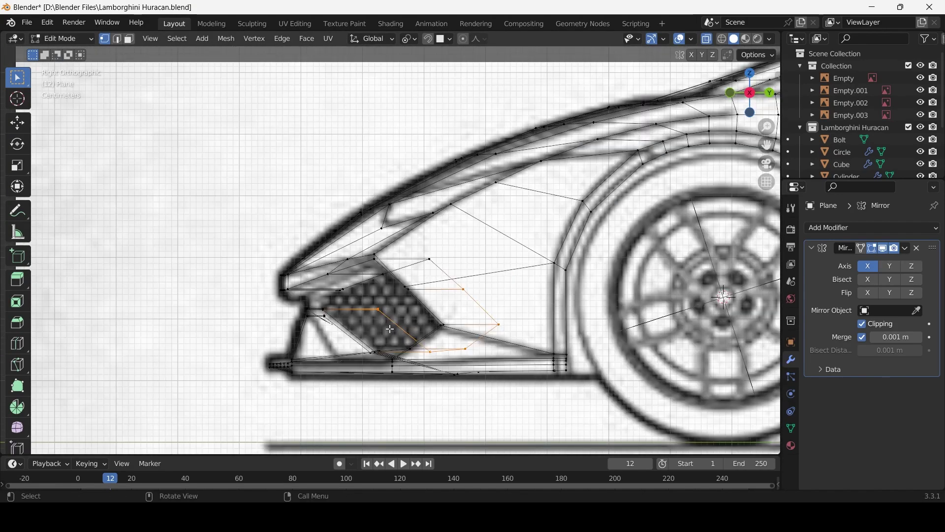
left_click(330, 325)
key("alt+z")
scroll(345, 335, "down", 3)
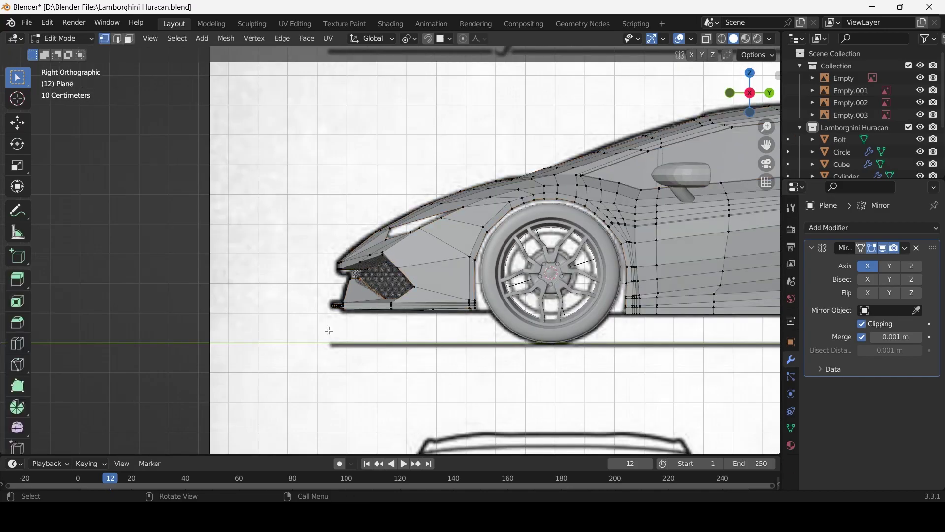
middle_click_drag(345, 335, 374, 354)
scroll(376, 356, "up", 4)
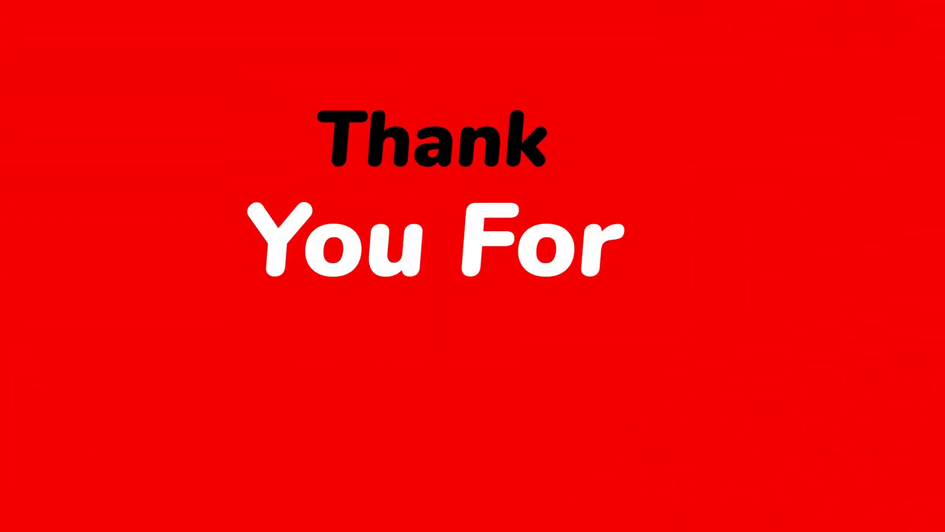